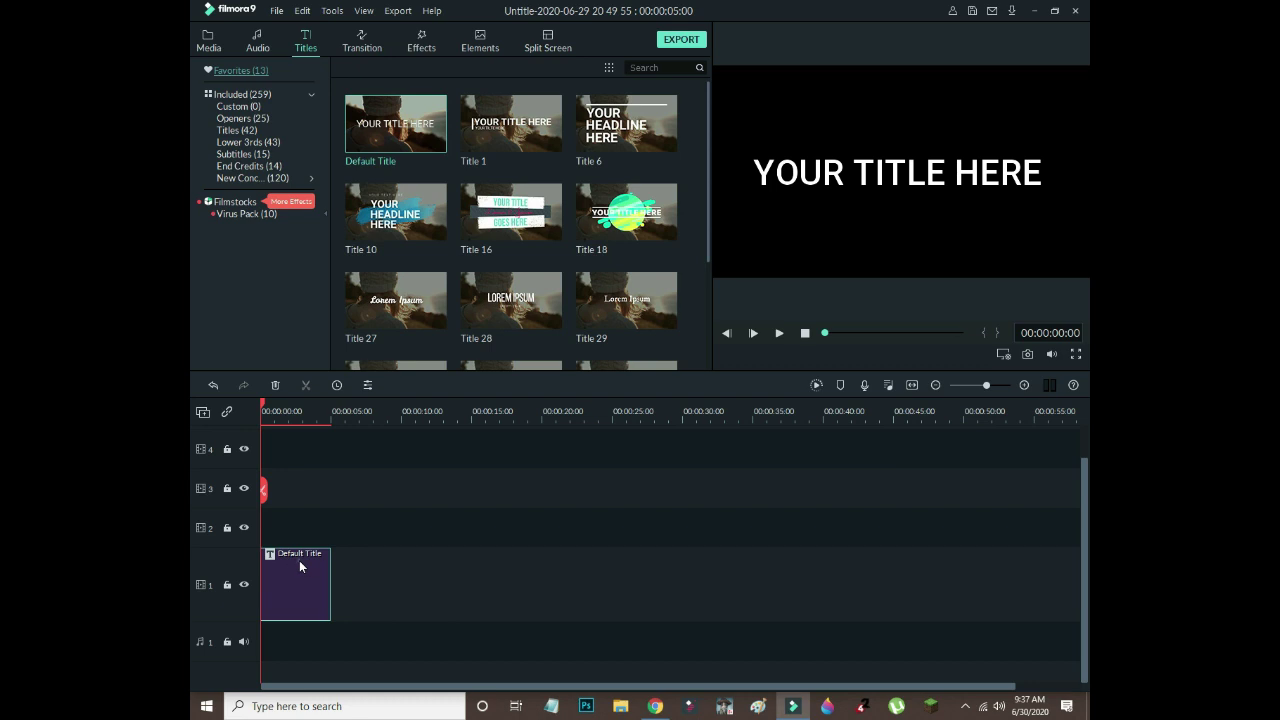
Open the title clip in the advanced text editor and replace its text with ALPHARIZOND.
{"action": "double_click", "coordinate": [299, 566]}
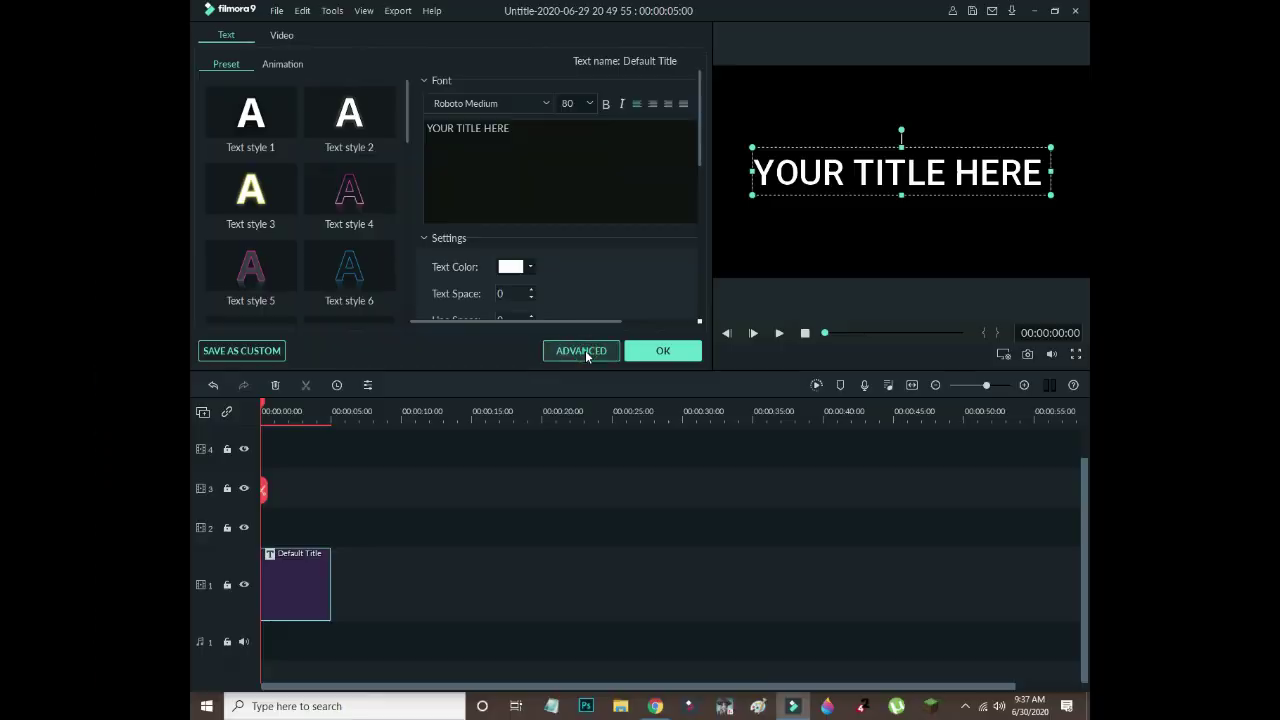
{"action": "left_click", "coordinate": [582, 352]}
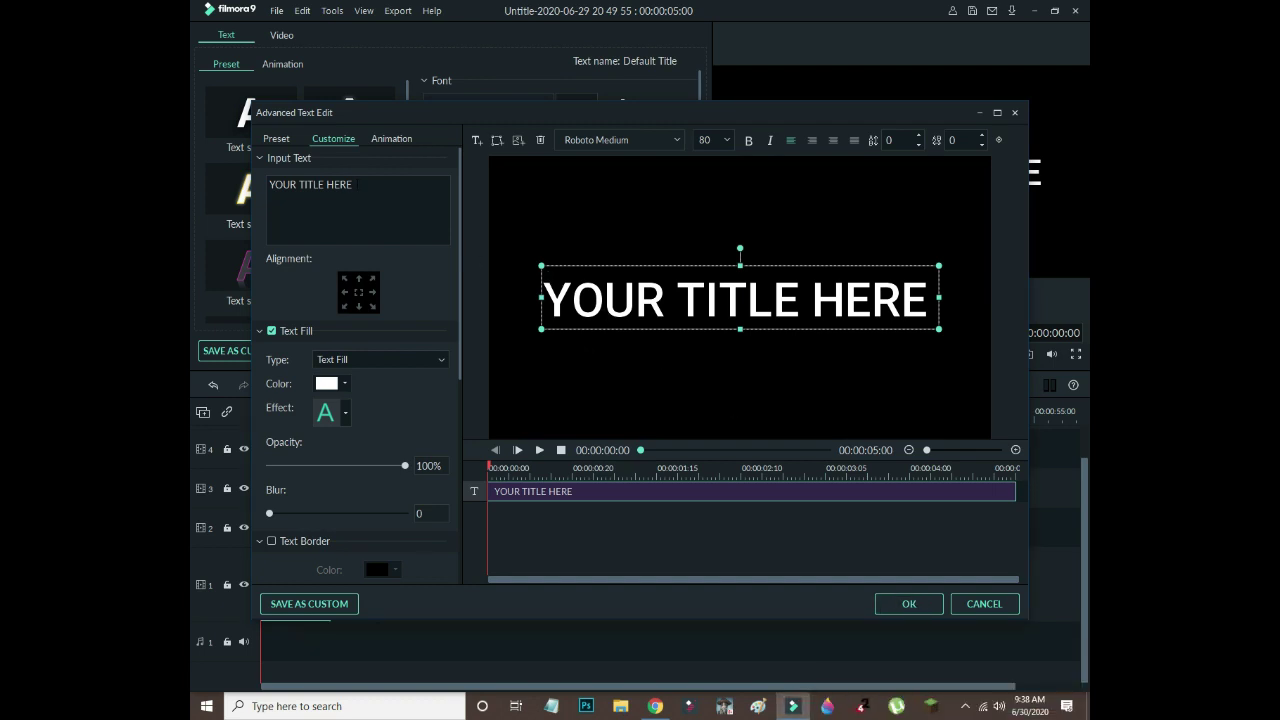
{"action": "left_click_drag", "start_coordinate": [352, 185], "coordinate": [268, 185]}
{"action": "key", "text": "BackSpace"}
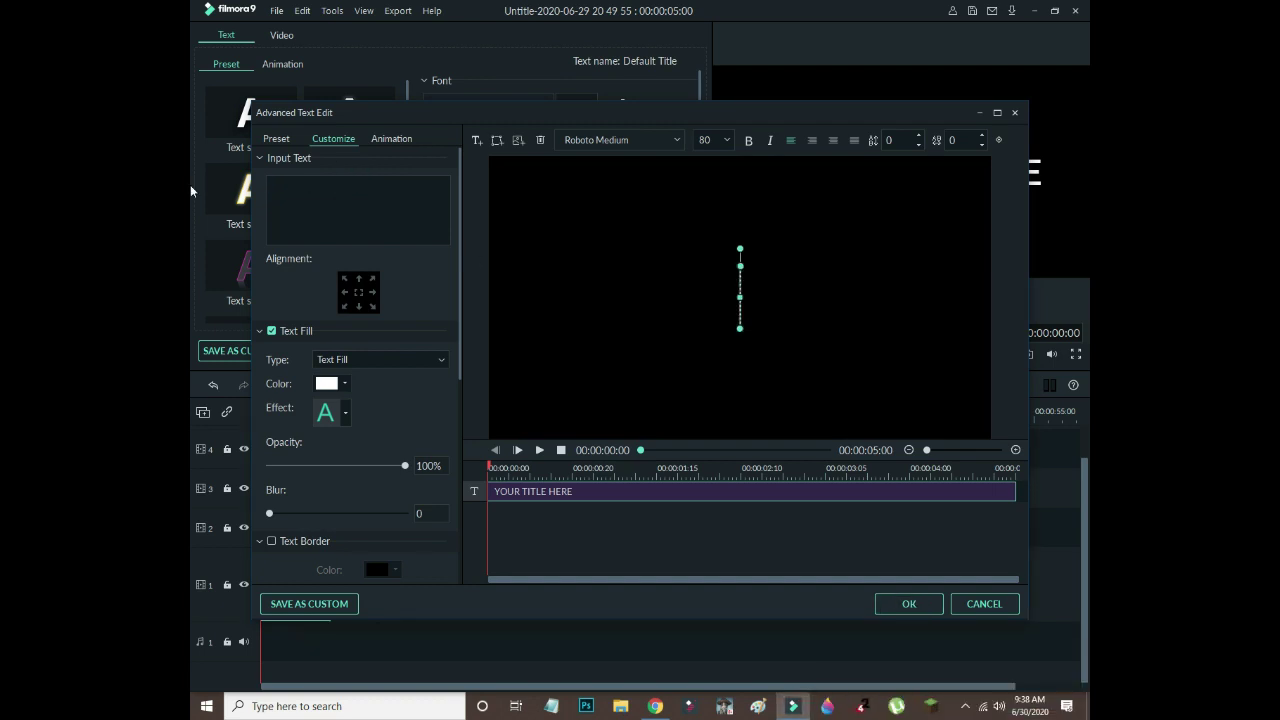
{"action": "type", "text": "ALPH"}
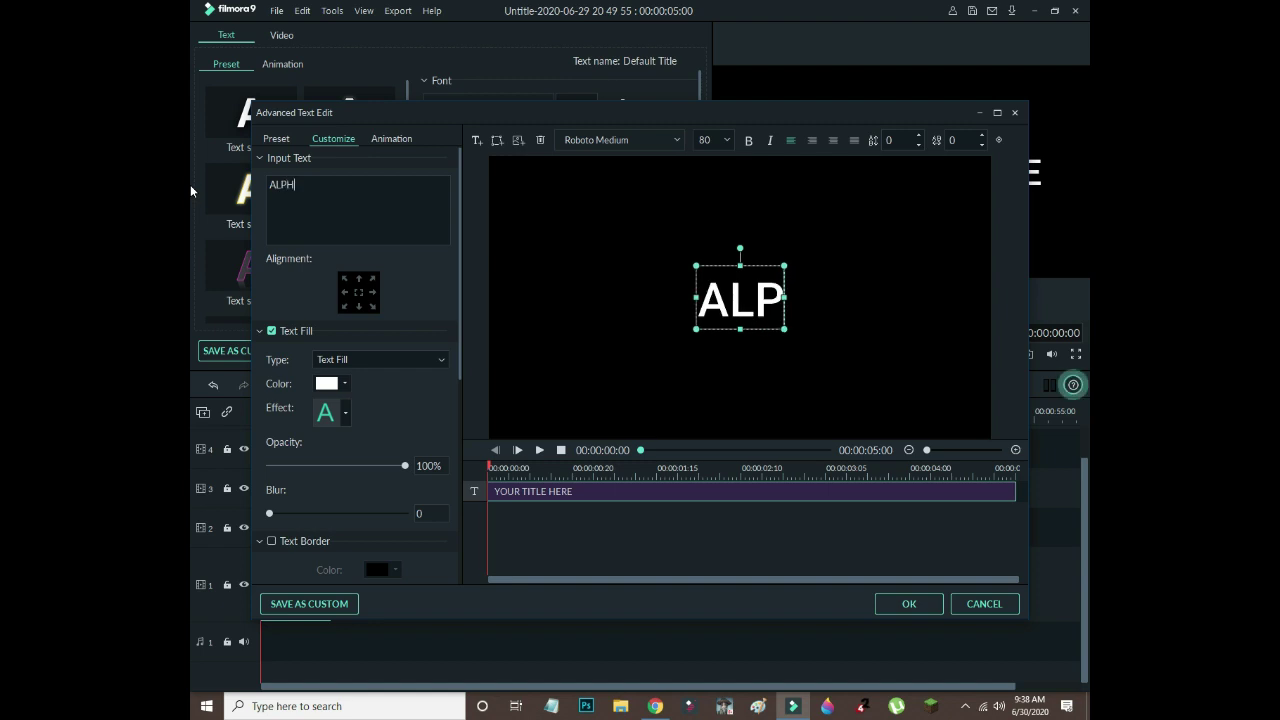
{"action": "type", "text": "ARIZOND"}
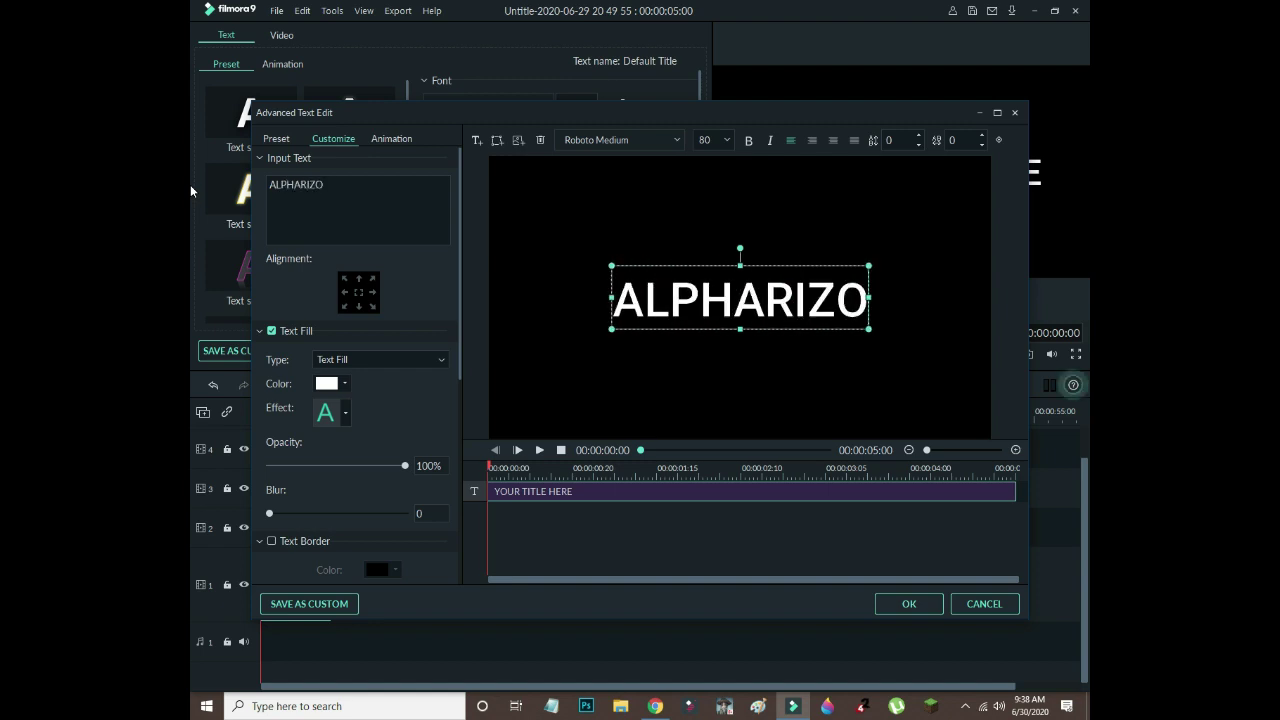
Set the font of the ALPHARIZOND title to Futura-Bold.
{"action": "left_click", "coordinate": [676, 140]}
{"action": "left_click", "coordinate": [677, 140]}
{"action": "left_click", "coordinate": [677, 139]}
{"action": "left_click", "coordinate": [675, 137]}
{"action": "left_click", "coordinate": [675, 137]}
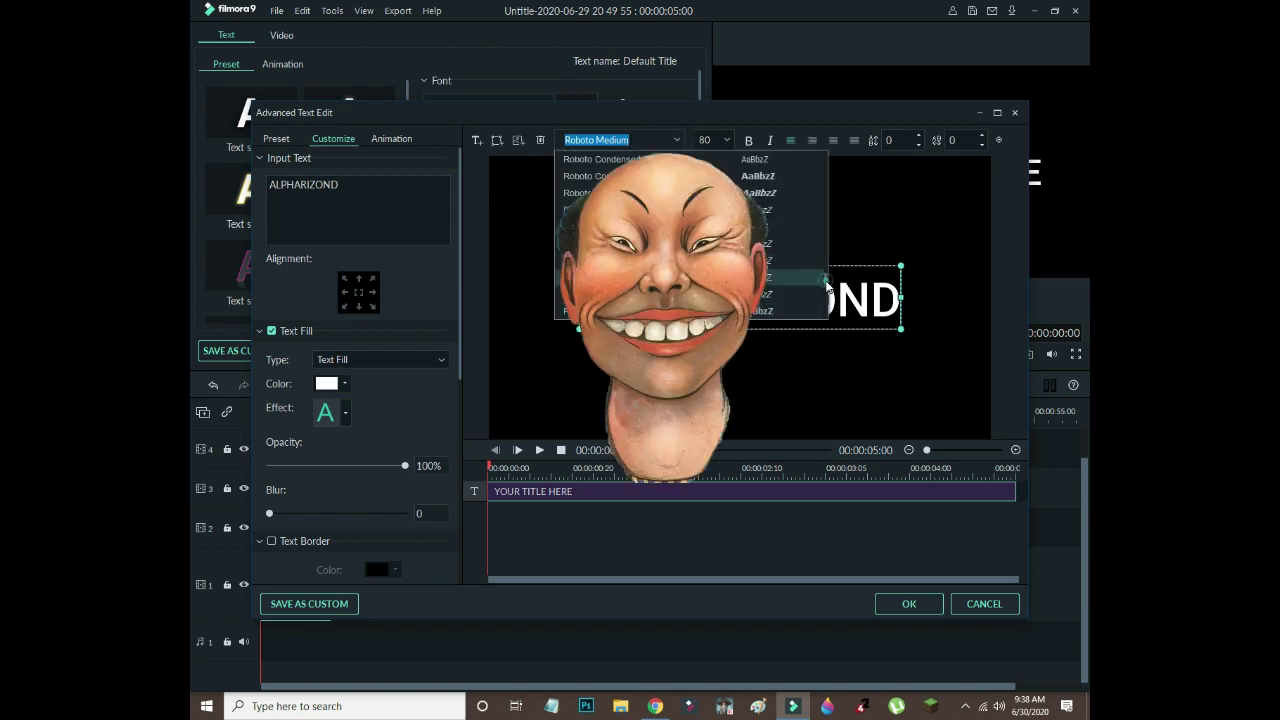
{"action": "scroll", "coordinate": [826, 260], "scroll_direction": "up", "scroll_amount": 12}
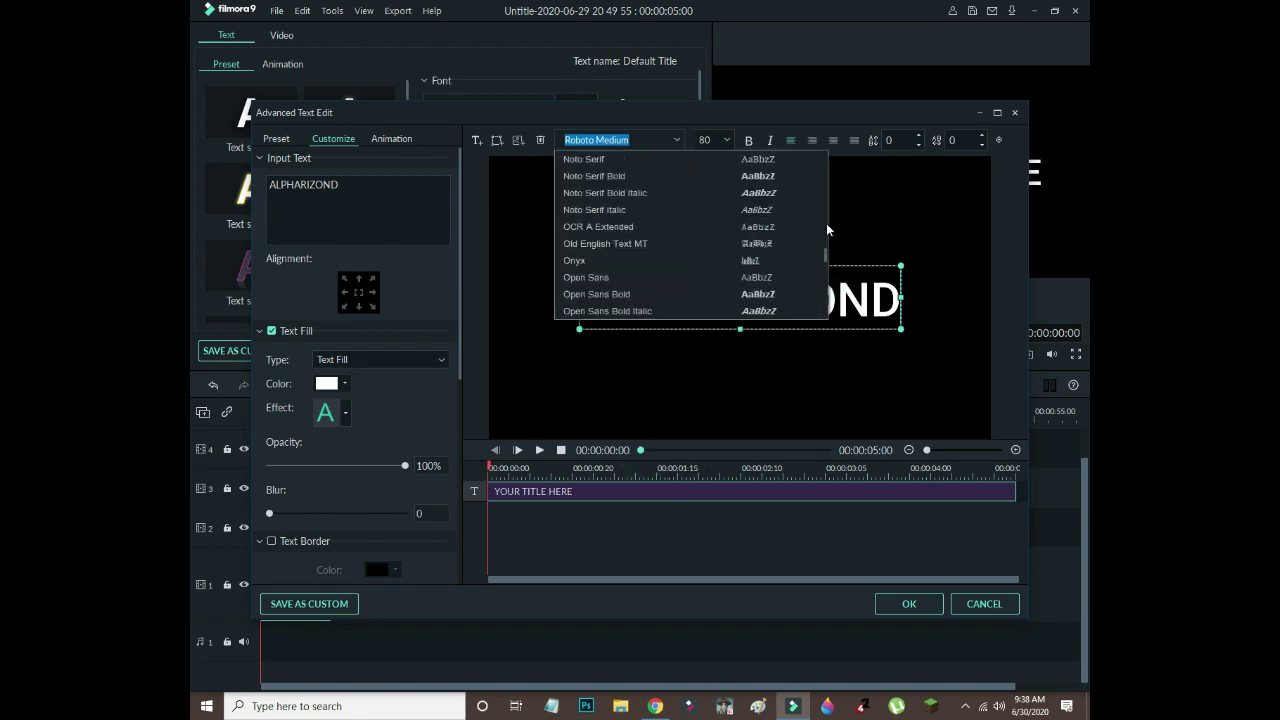
{"action": "scroll", "coordinate": [827, 230], "scroll_direction": "up", "scroll_amount": 15}
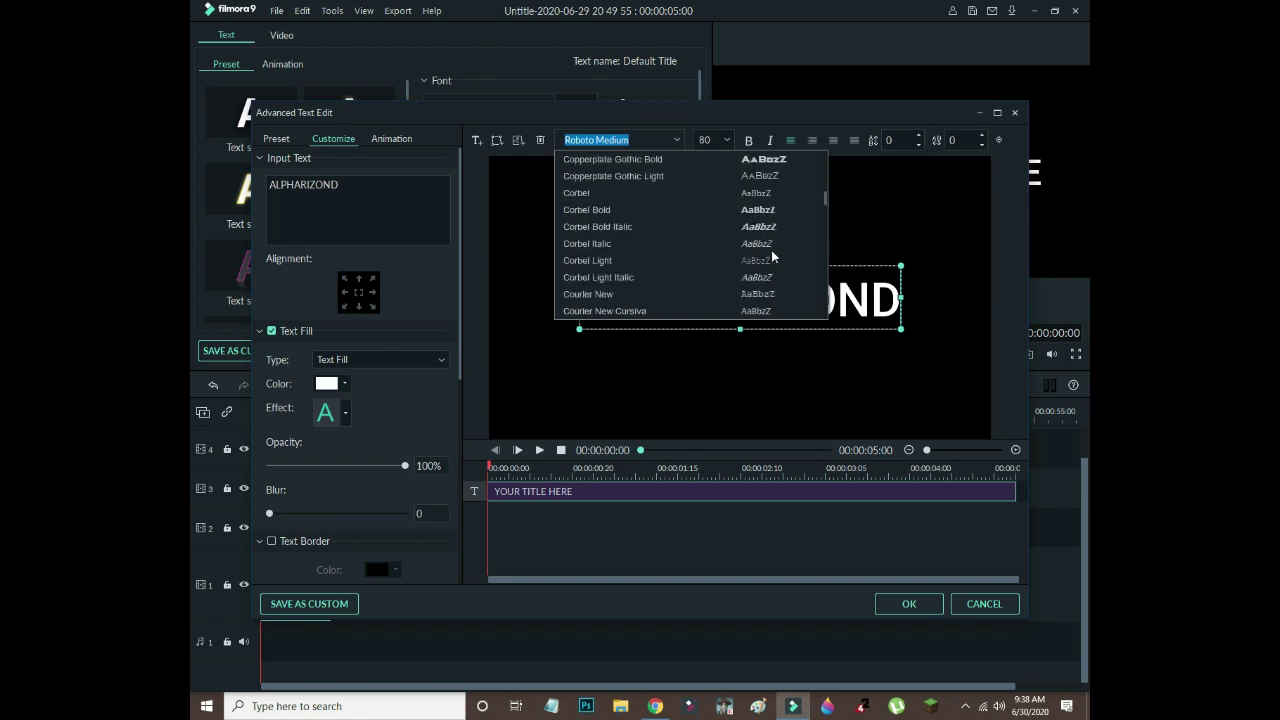
{"action": "scroll", "coordinate": [800, 268], "scroll_direction": "down", "scroll_amount": 6}
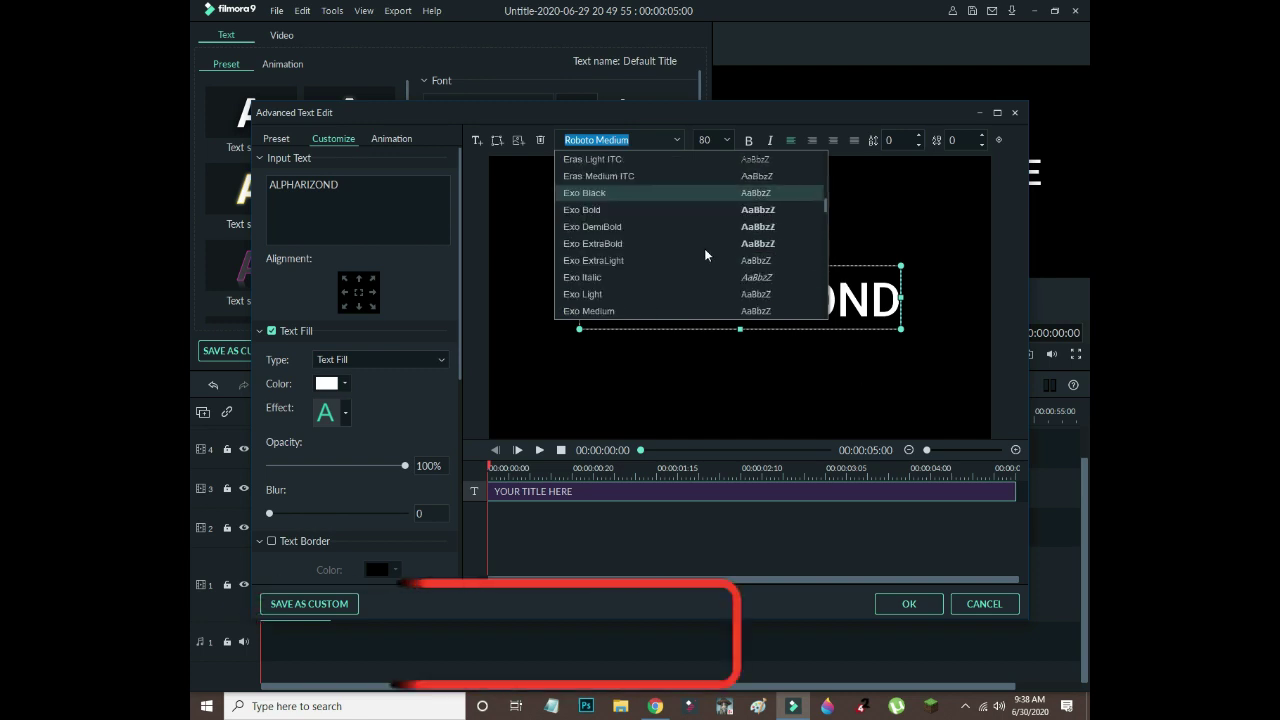
{"action": "scroll", "coordinate": [650, 285], "scroll_direction": "down", "scroll_amount": 8}
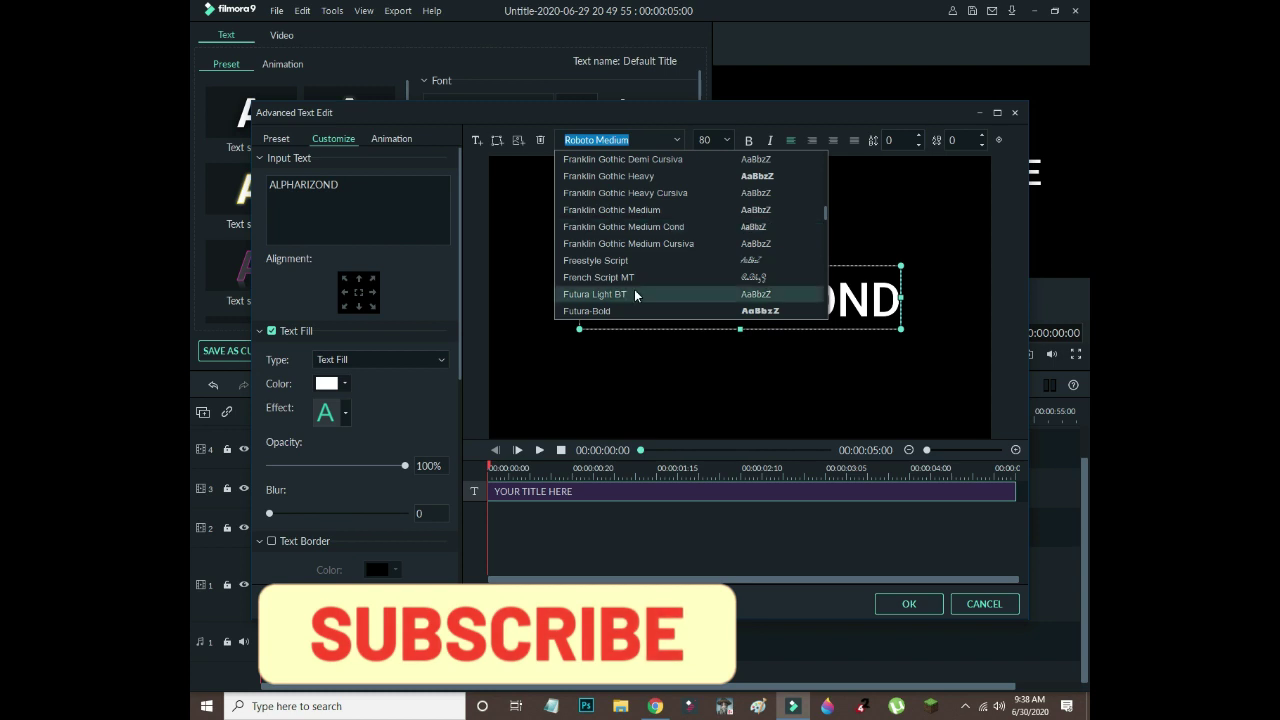
{"action": "left_click", "coordinate": [623, 310]}
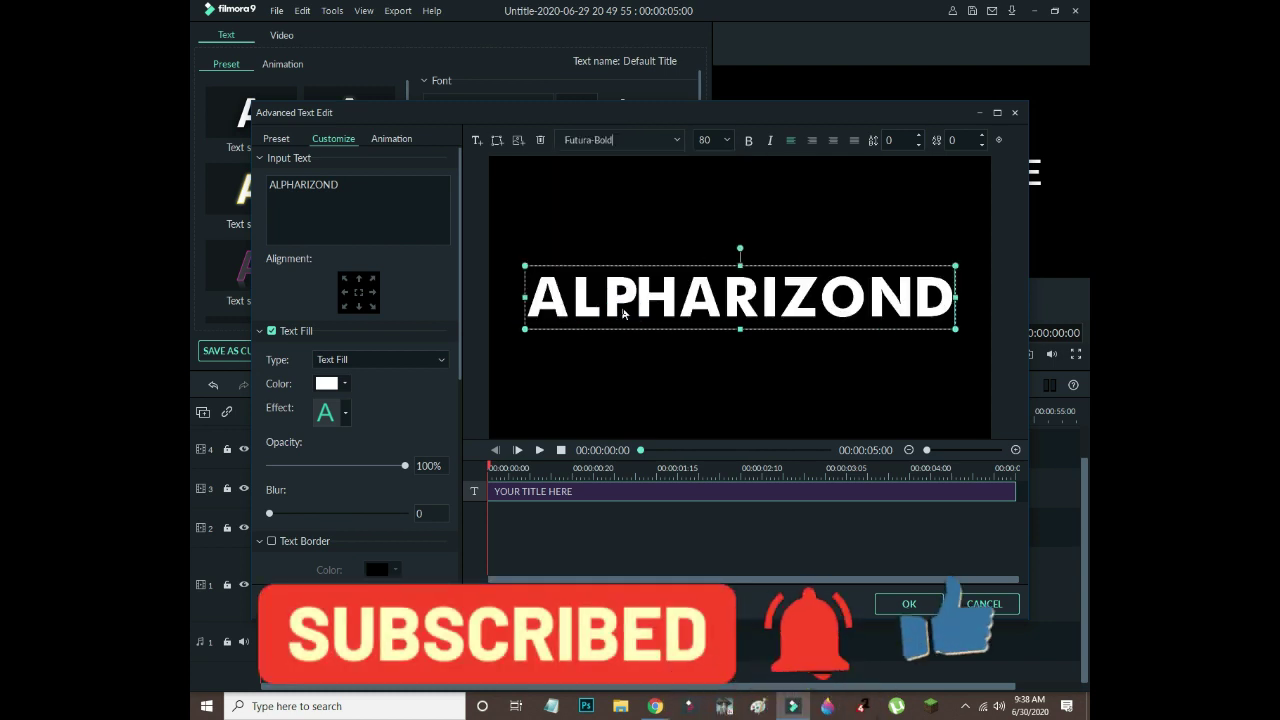
Keep the title's font size at 80 and apply the advanced text edits to the clip.
{"action": "left_click", "coordinate": [704, 140]}
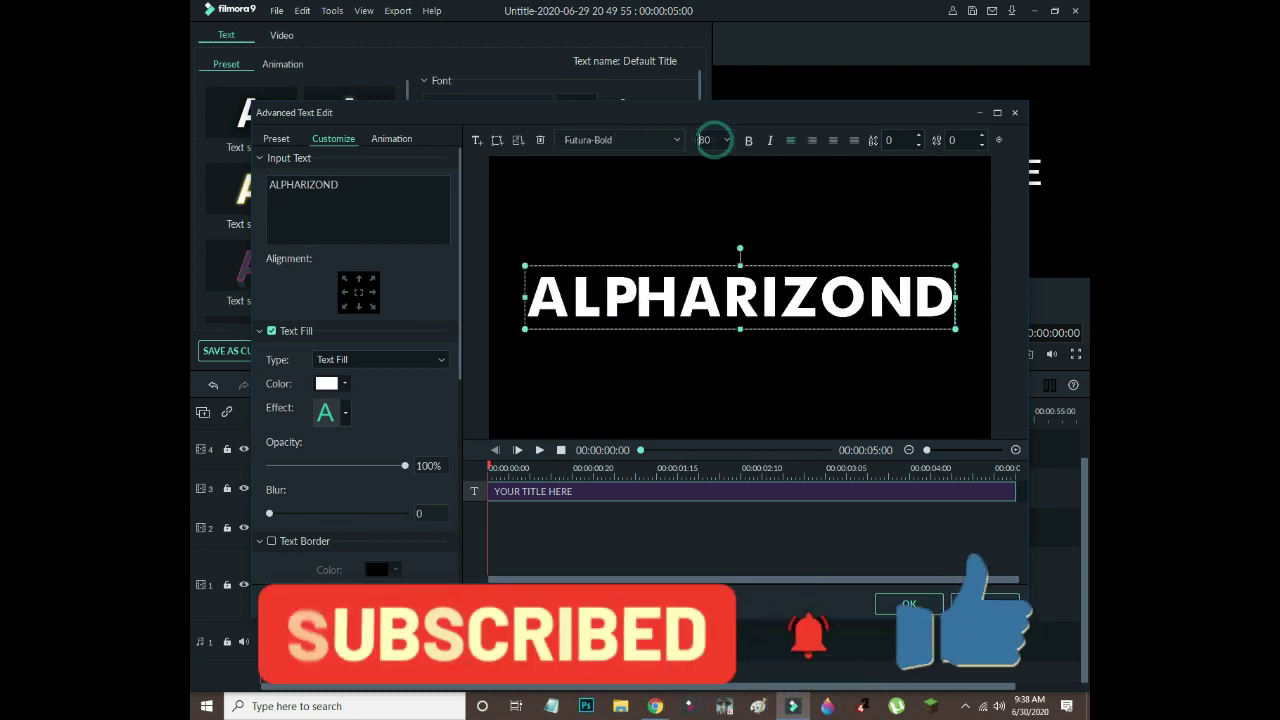
{"action": "left_click_drag", "start_coordinate": [699, 140], "coordinate": [723, 119]}
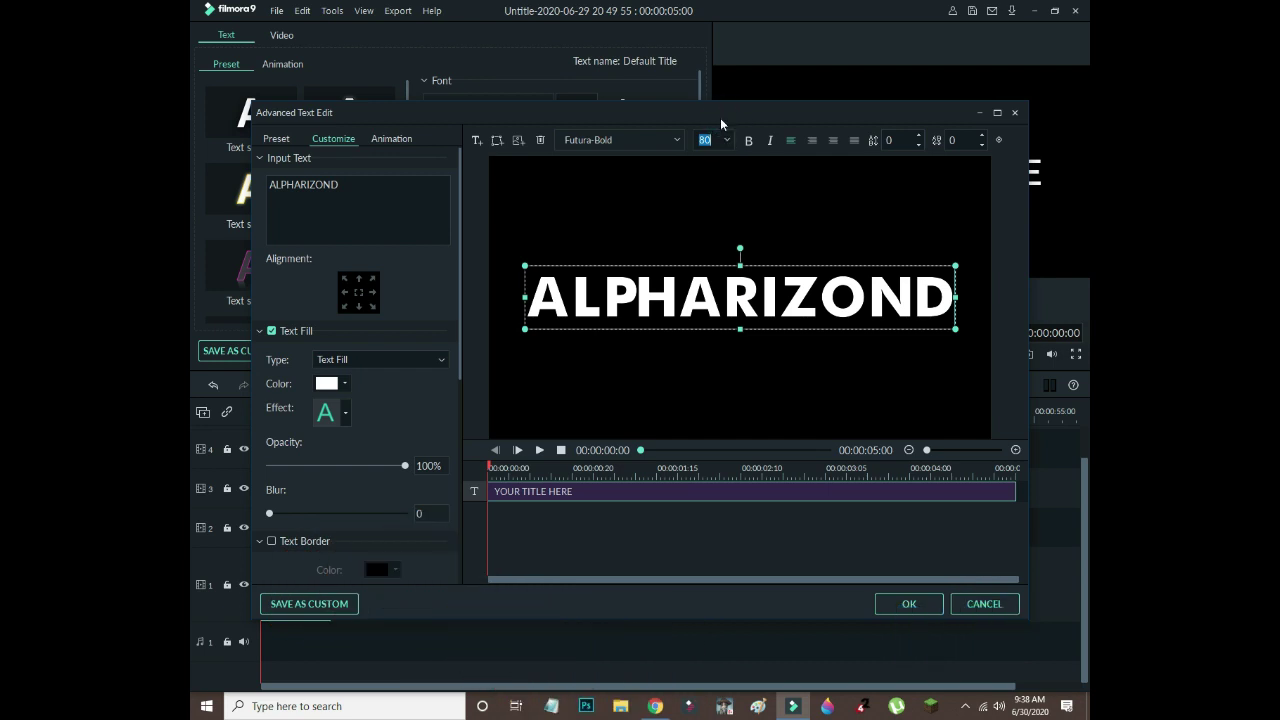
{"action": "left_click", "coordinate": [718, 133]}
{"action": "left_click", "coordinate": [903, 605]}
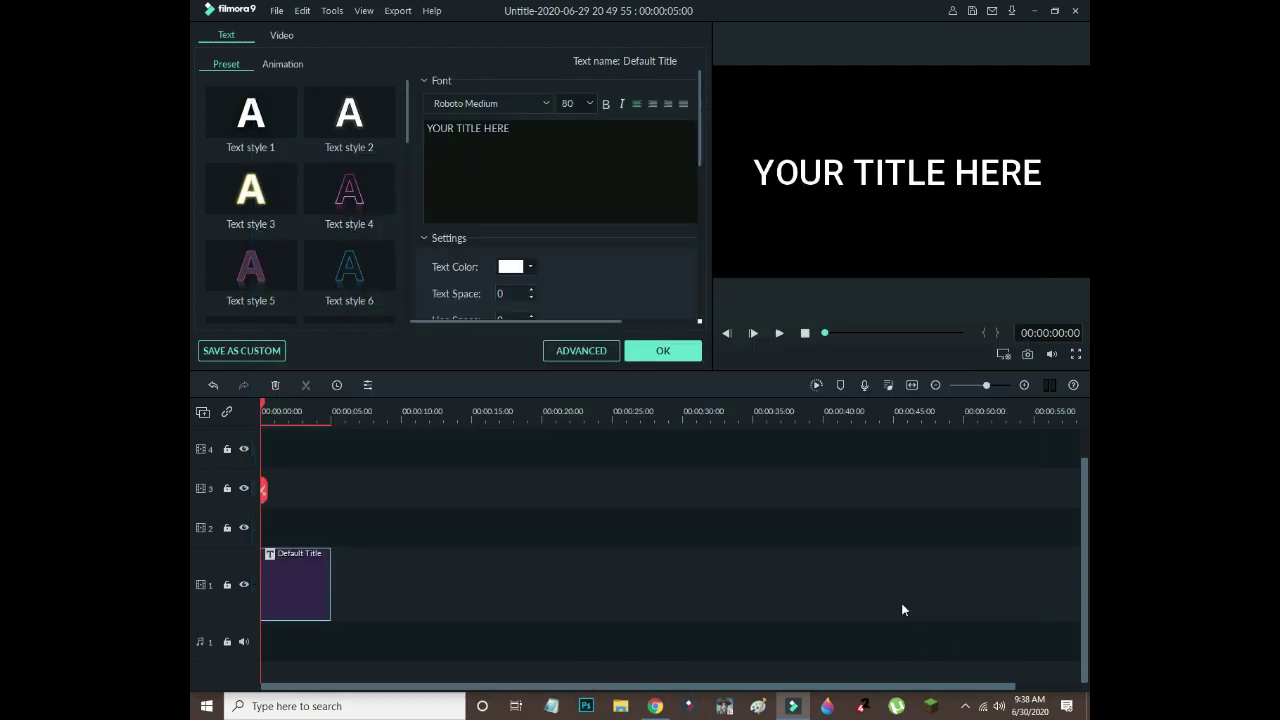
{"action": "left_click", "coordinate": [670, 355]}
Split the title clip at 00:00:03:00 and delete the part after the cut.
{"action": "left_click_drag", "start_coordinate": [988, 392], "coordinate": [1030, 385]}
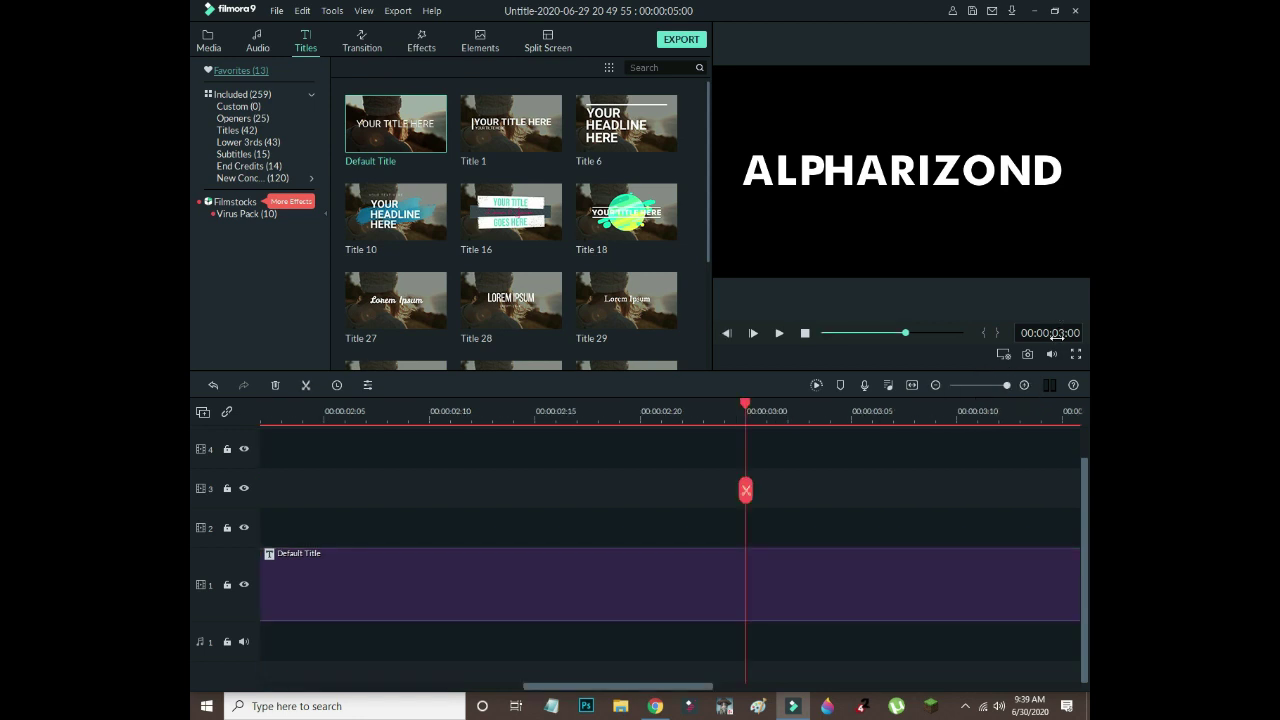
{"action": "left_click", "coordinate": [745, 490]}
{"action": "left_click", "coordinate": [795, 565]}
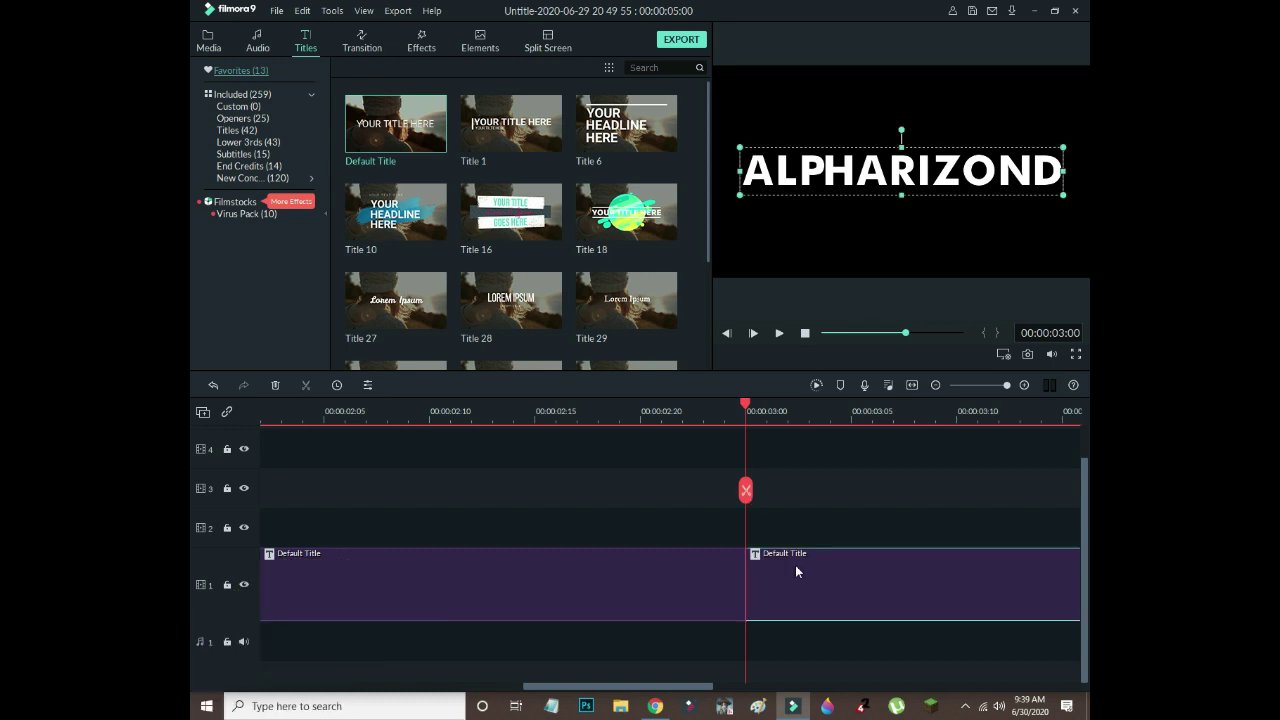
{"action": "right_click", "coordinate": [796, 565]}
{"action": "left_click", "coordinate": [831, 446]}
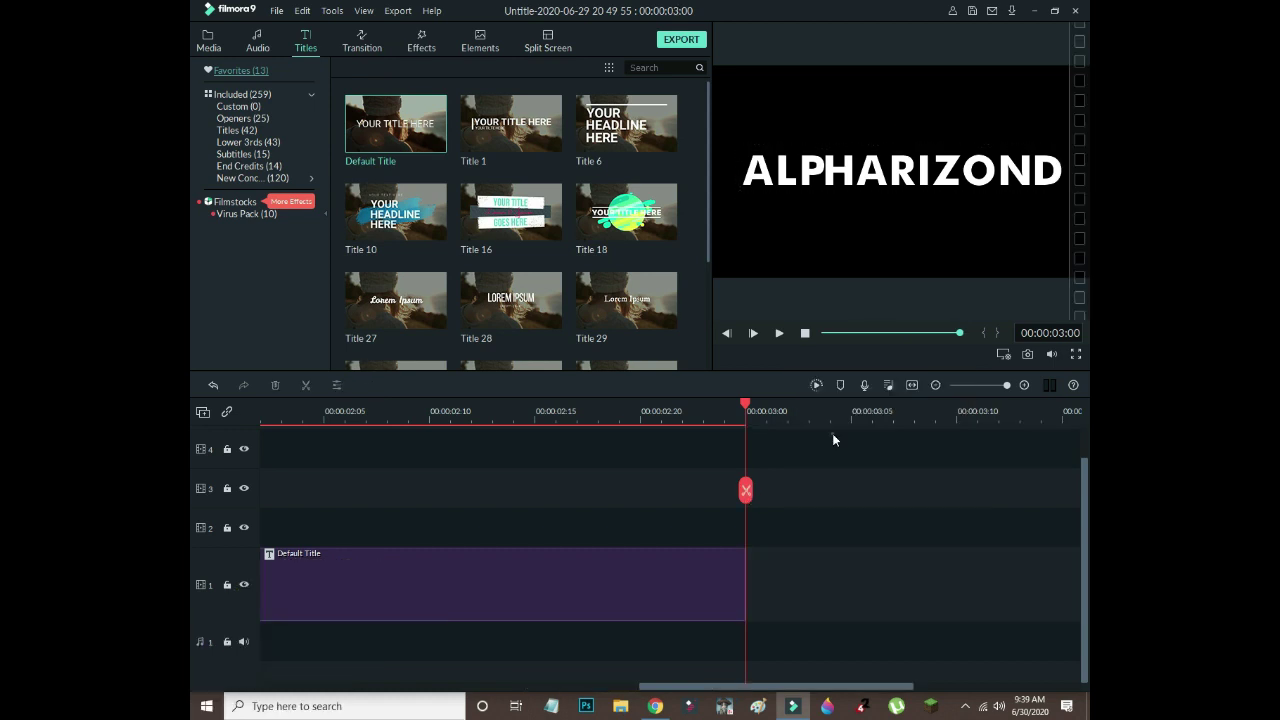
Copy the title clip, lock track 1, and paste the copy at the start of track 2.
{"action": "left_click", "coordinate": [806, 334]}
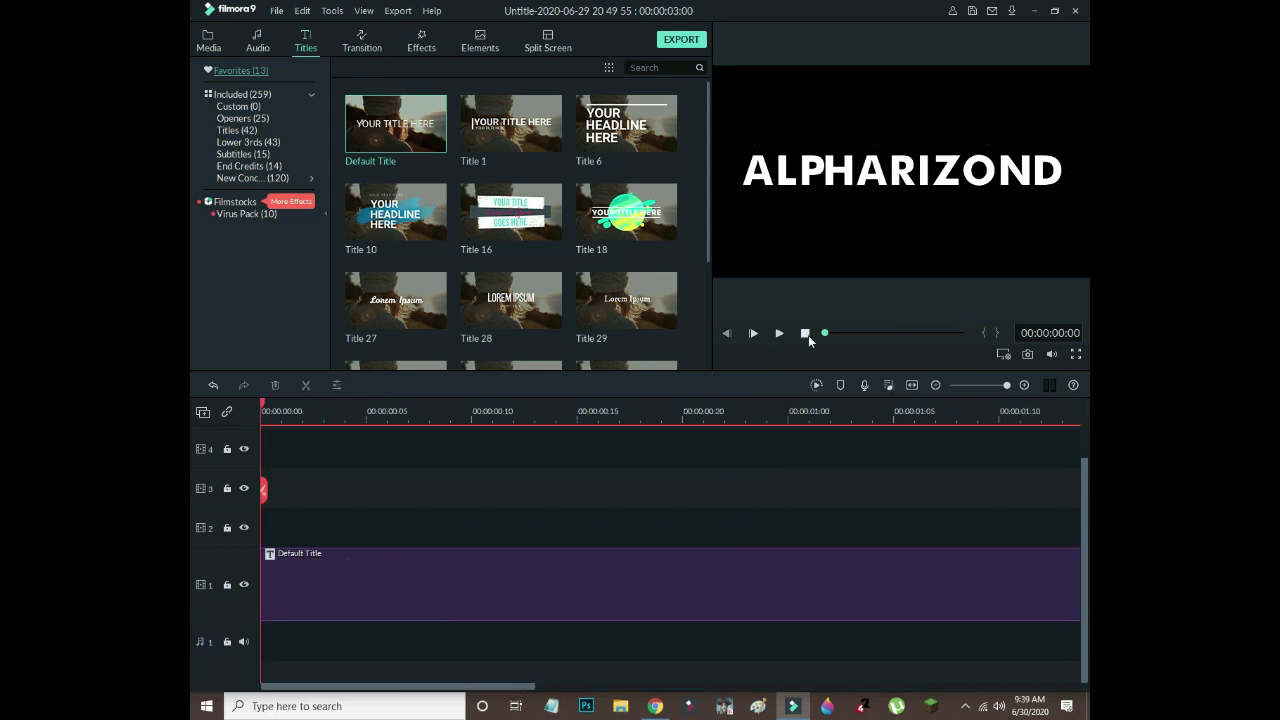
{"action": "left_click", "coordinate": [356, 574]}
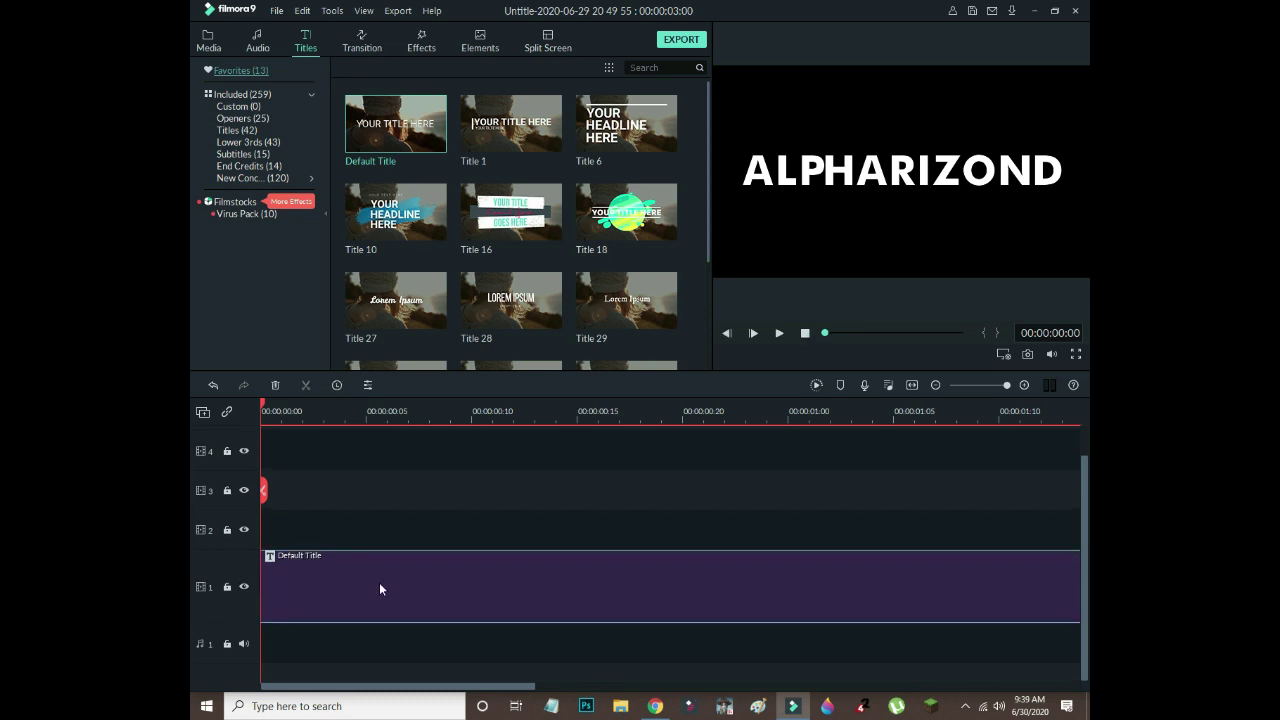
{"action": "right_click", "coordinate": [379, 582]}
{"action": "left_click", "coordinate": [432, 431]}
{"action": "left_click", "coordinate": [228, 587]}
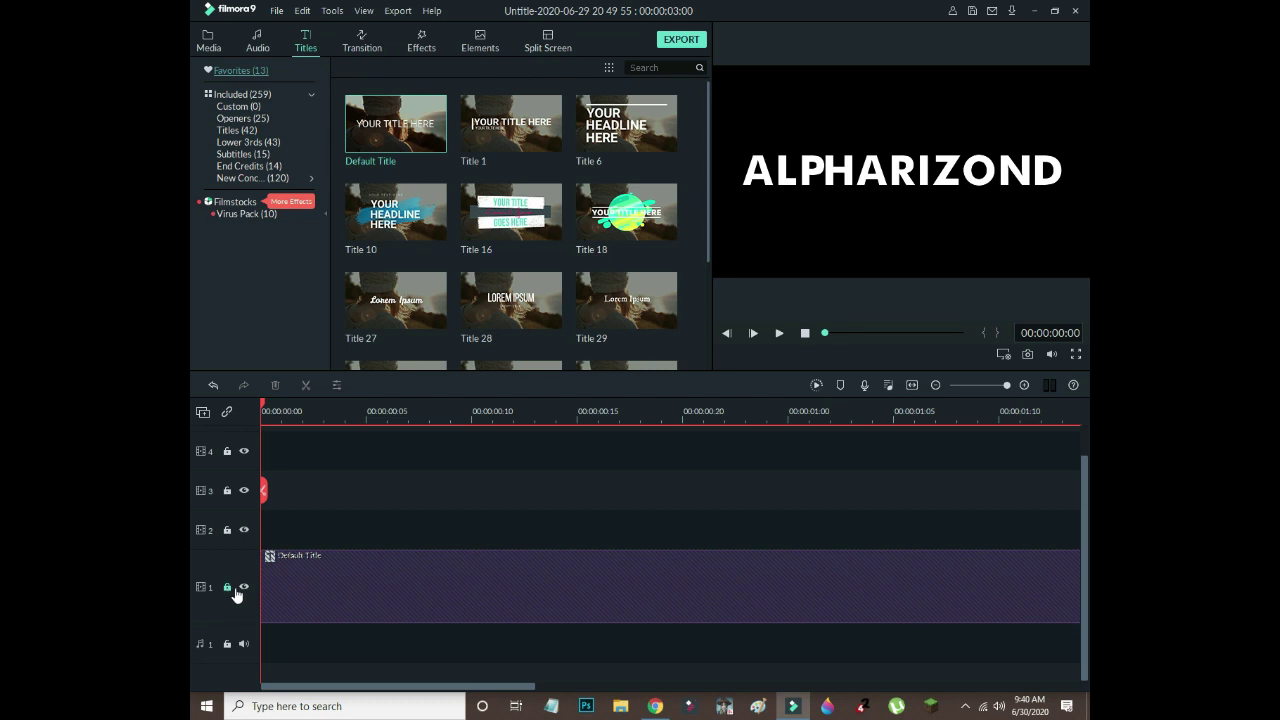
{"action": "right_click", "coordinate": [309, 523]}
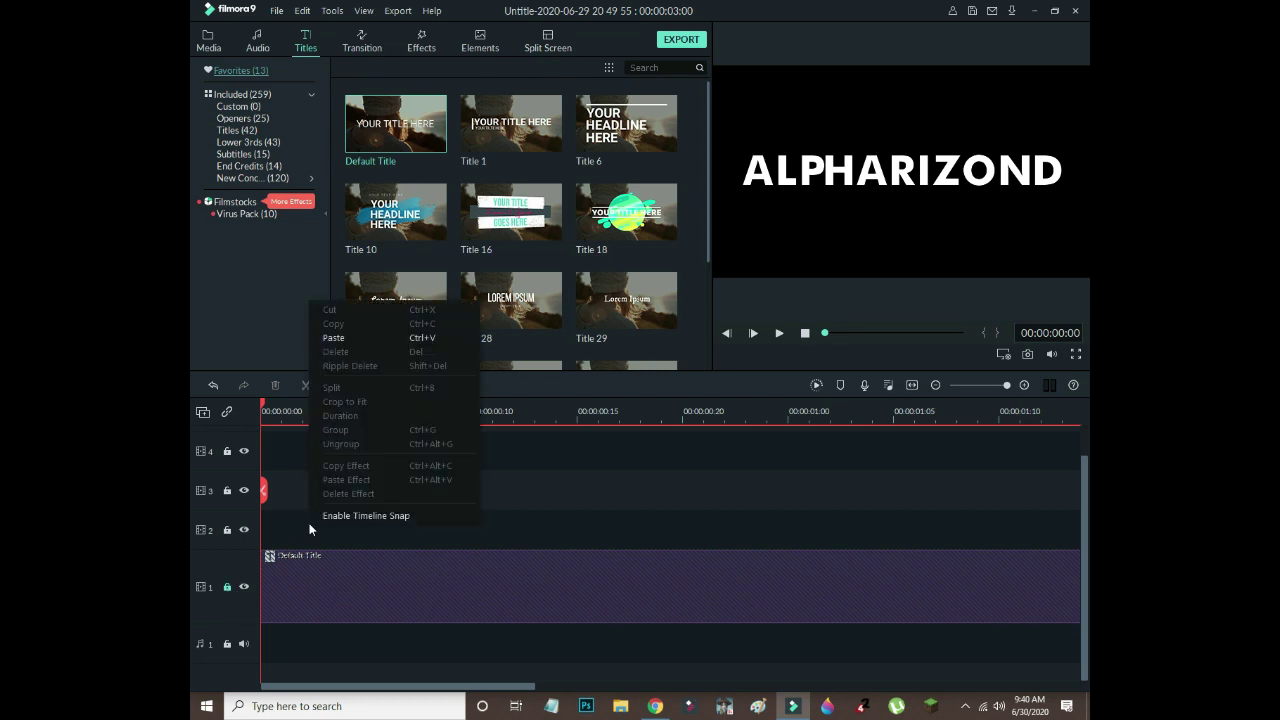
{"action": "left_click", "coordinate": [351, 338]}
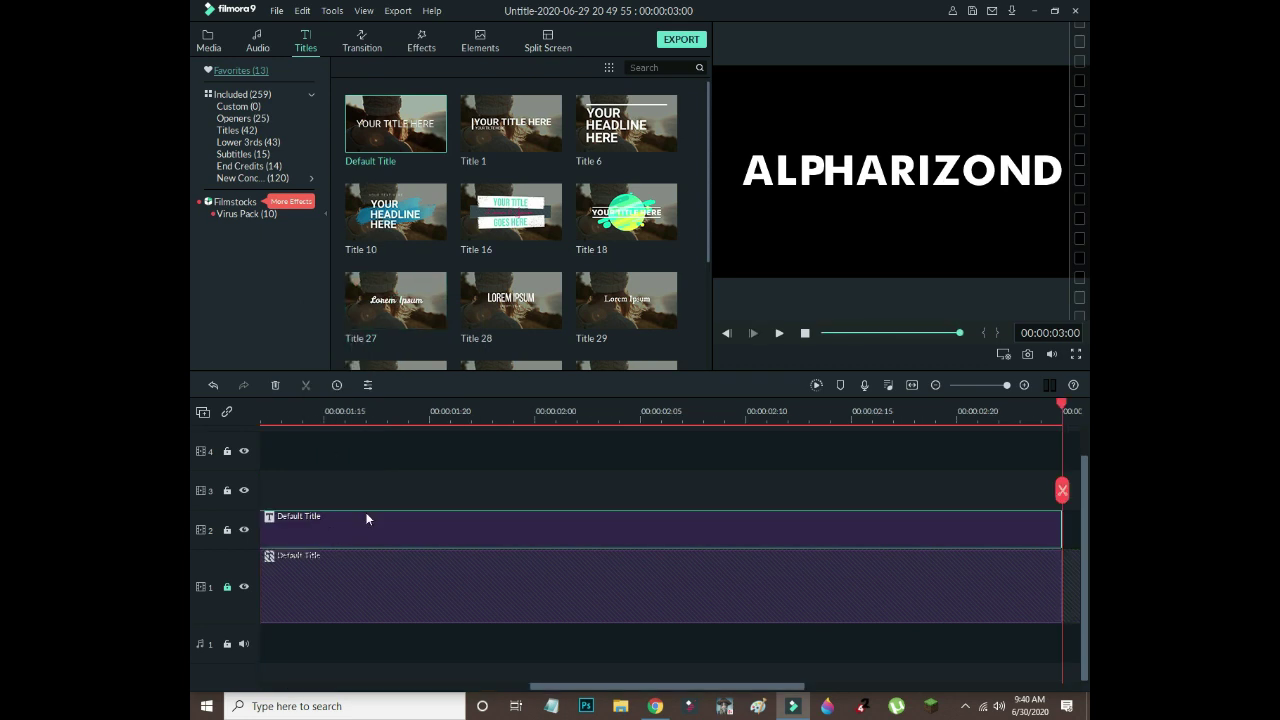
Unlock track 1 and set the text color of its title clip to black.
{"action": "left_click", "coordinate": [228, 588]}
{"action": "left_click", "coordinate": [349, 587]}
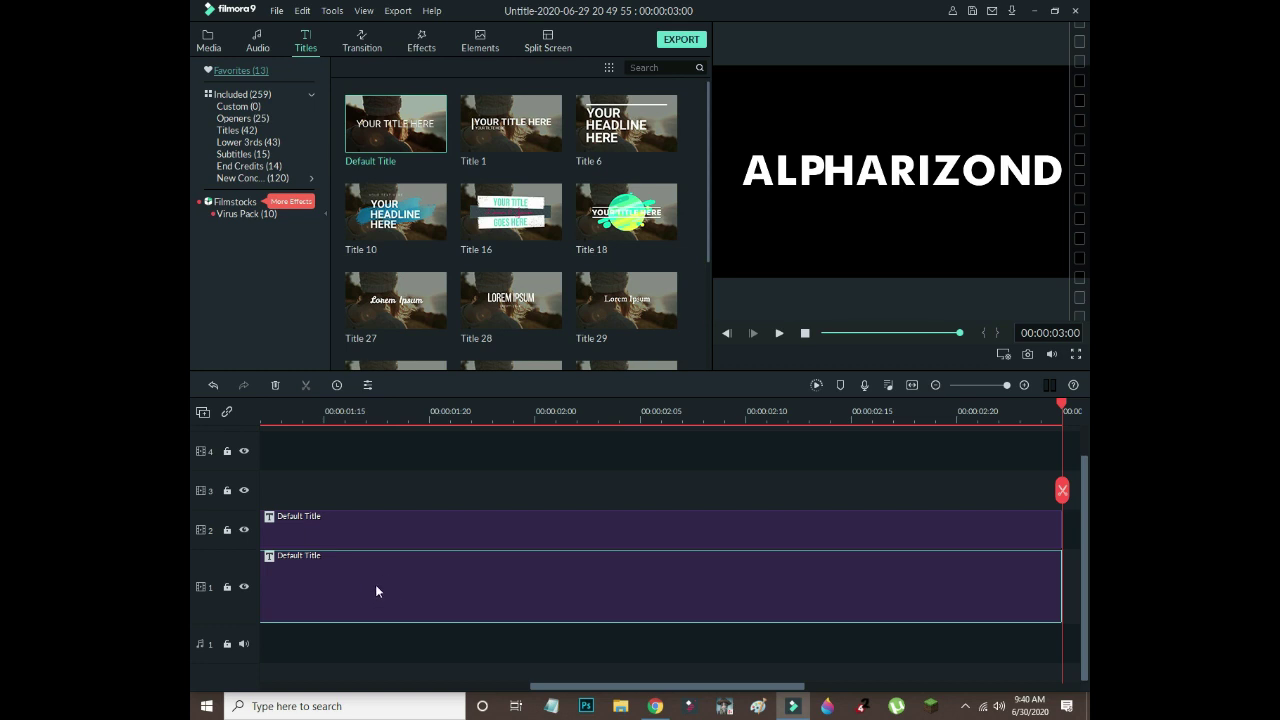
{"action": "double_click", "coordinate": [386, 580]}
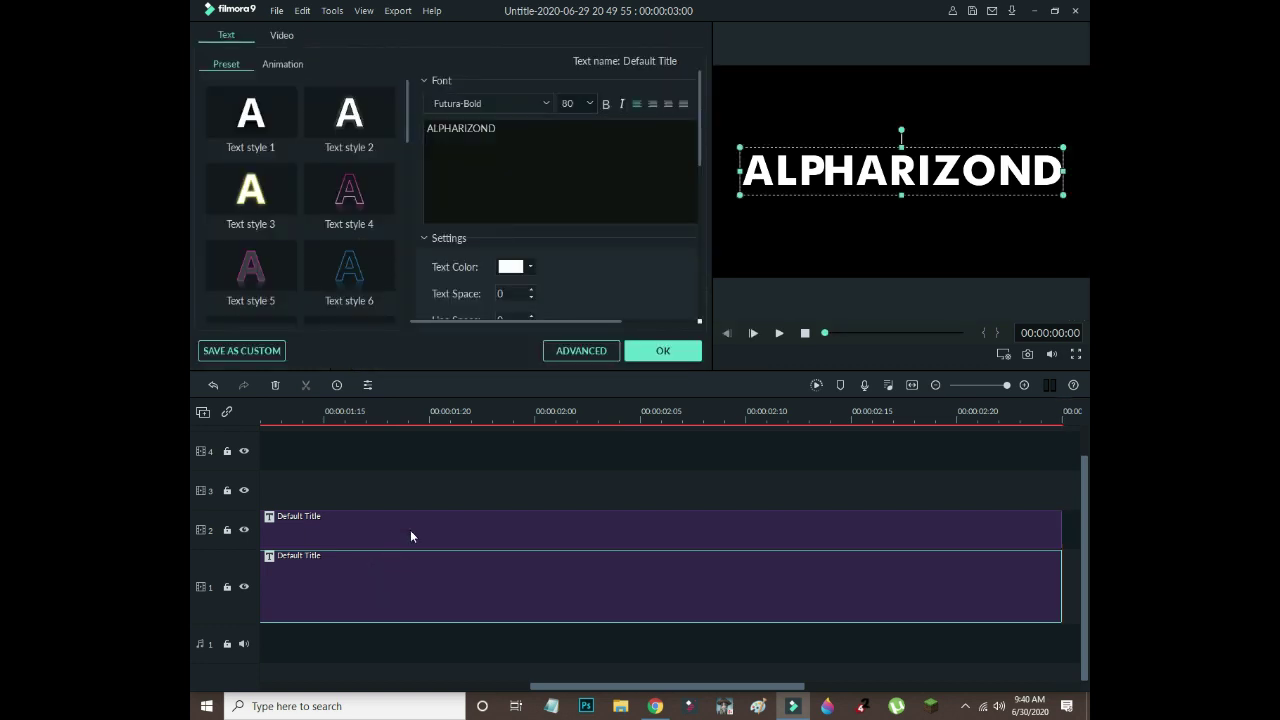
{"action": "left_click", "coordinate": [531, 268]}
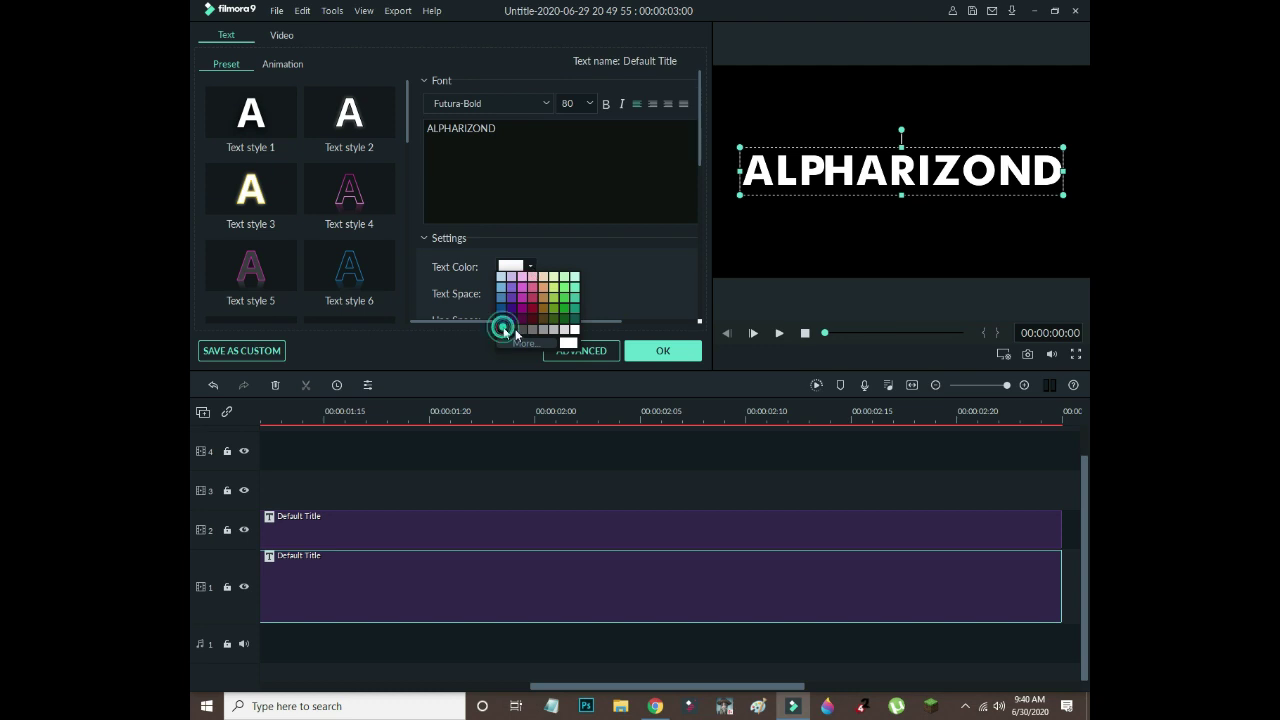
{"action": "left_click", "coordinate": [502, 328]}
{"action": "left_click", "coordinate": [655, 351]}
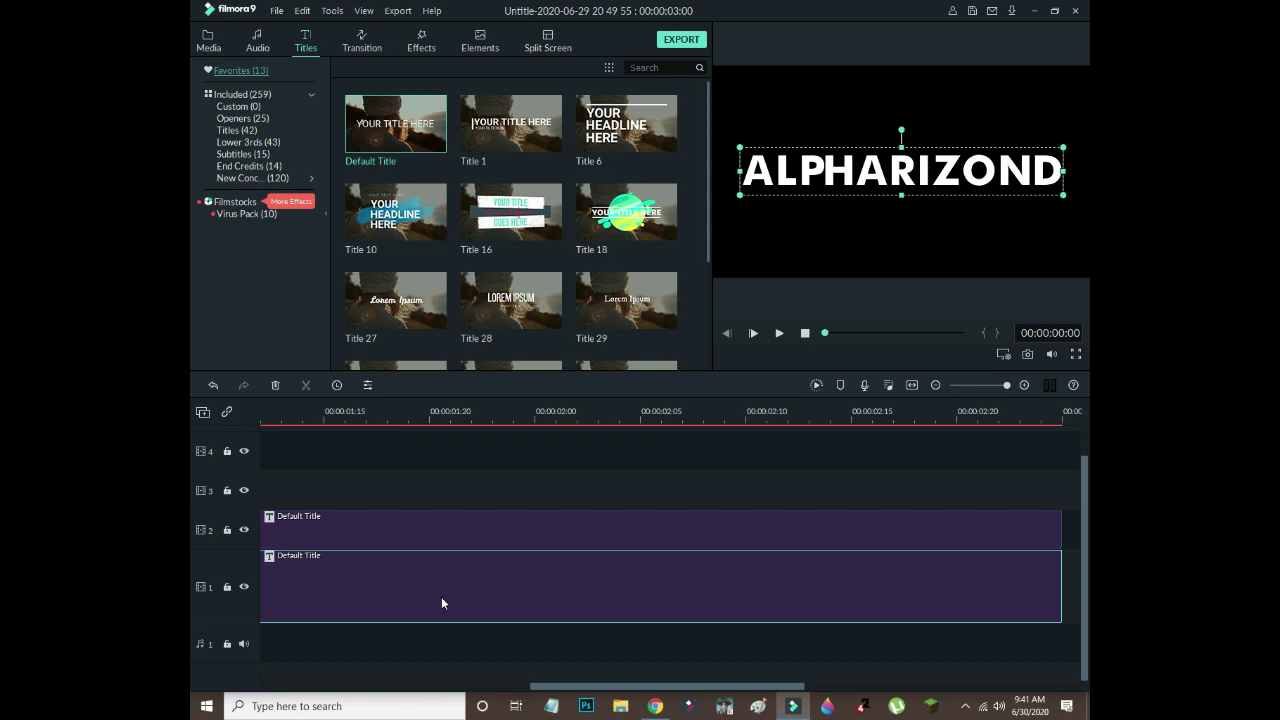
Check the text color of the track 1 title in the advanced text editor.
{"action": "left_click", "coordinate": [384, 535]}
{"action": "double_click", "coordinate": [410, 583]}
{"action": "left_click", "coordinate": [566, 357]}
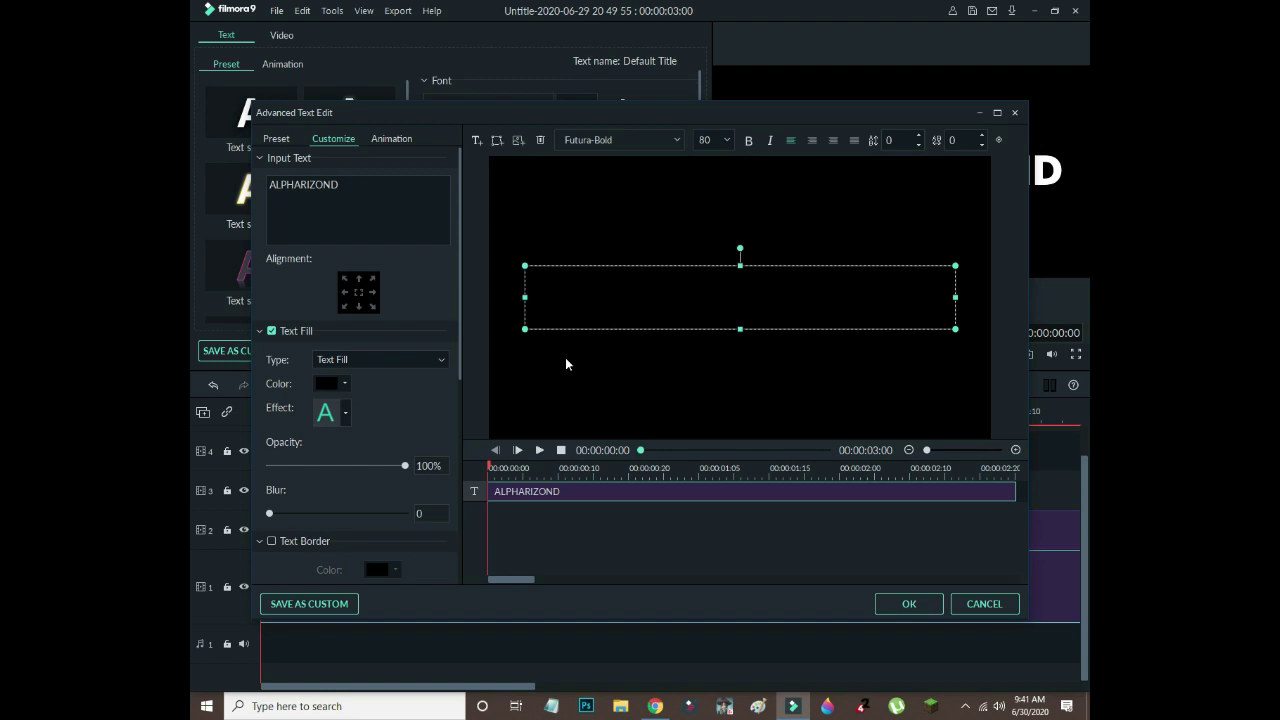
{"action": "left_click", "coordinate": [908, 604]}
{"action": "left_click", "coordinate": [663, 350]}
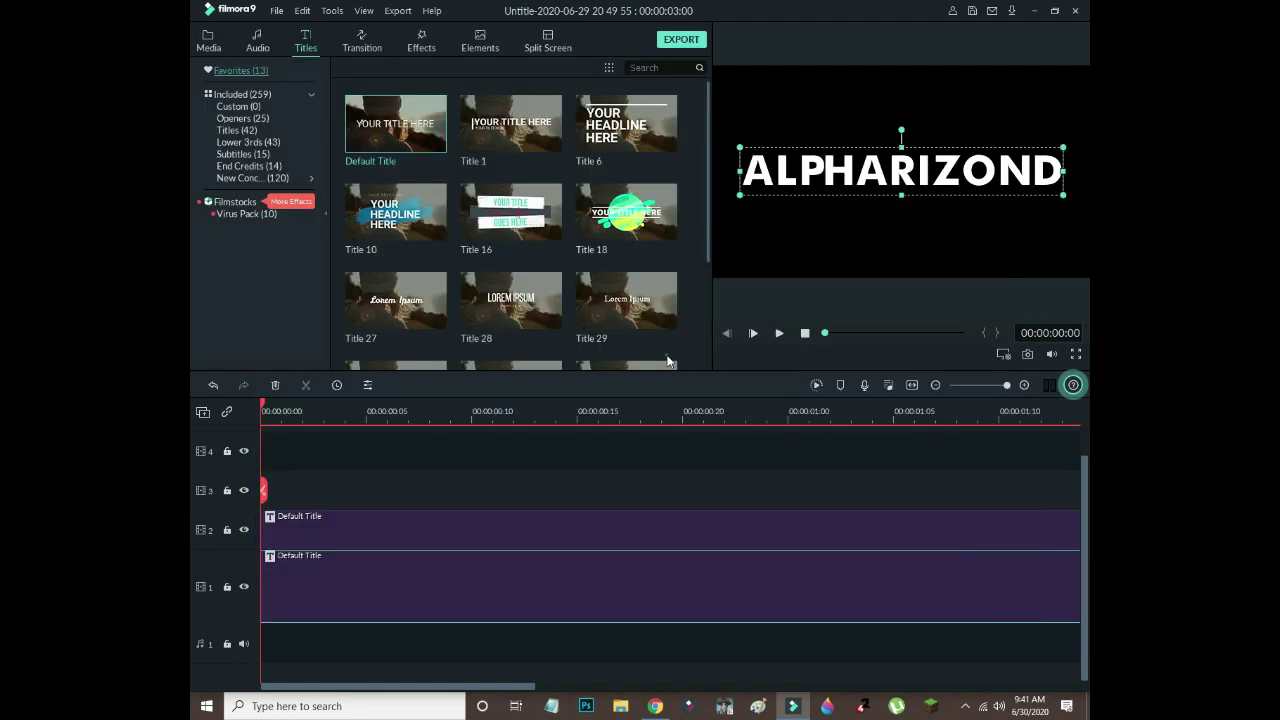
Search all included transitions for DEPO and apply Deposit Up to the title clip on track 2.
{"action": "left_click", "coordinate": [366, 48]}
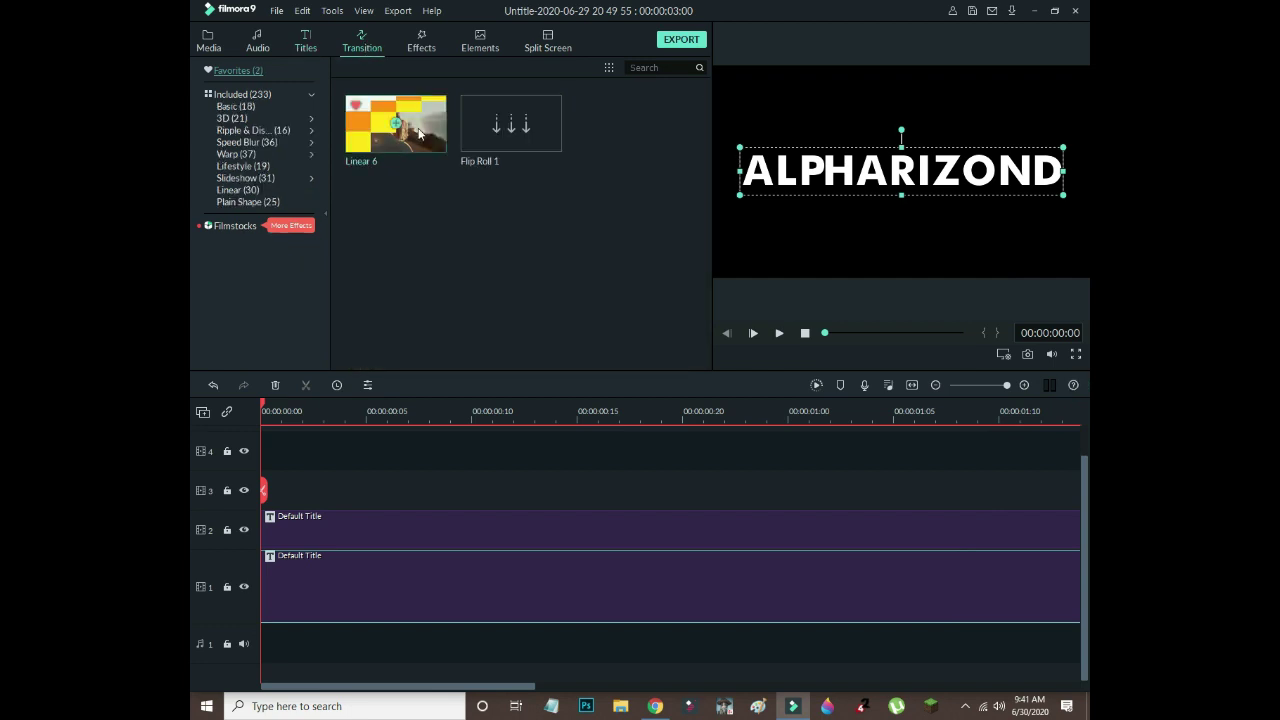
{"action": "left_click", "coordinate": [229, 95]}
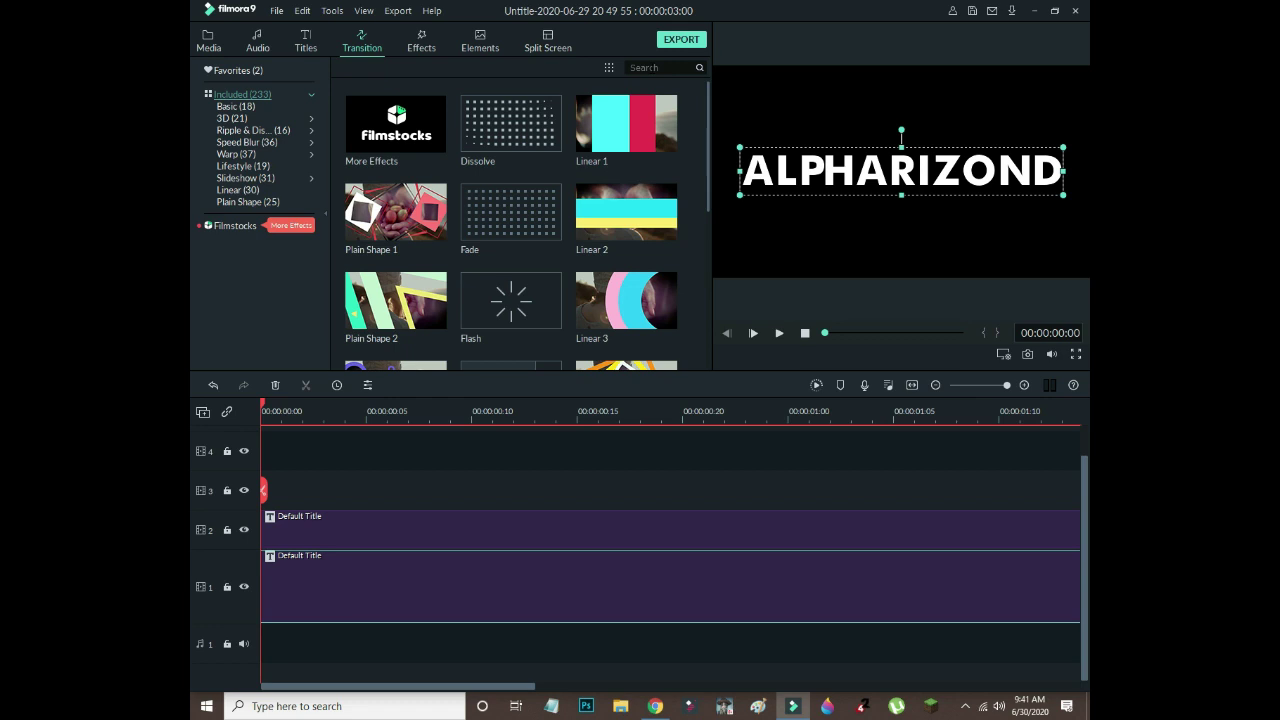
{"action": "type", "text": "DEPO"}
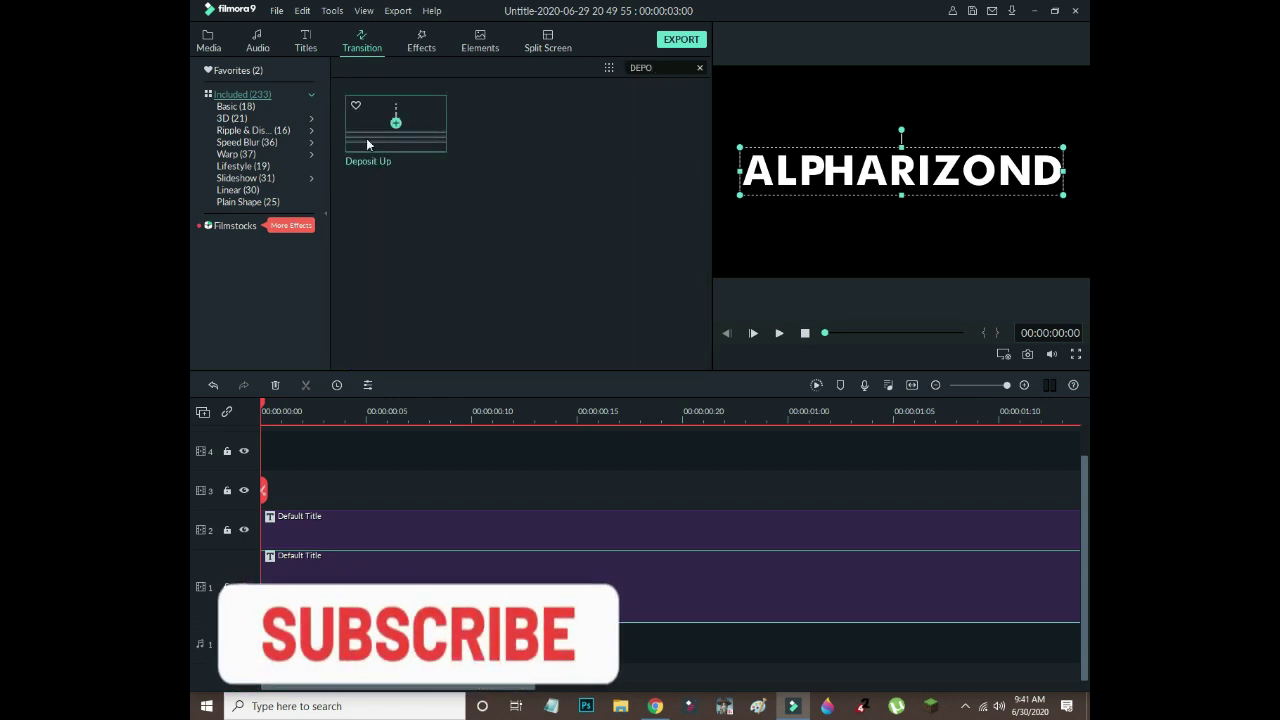
{"action": "left_click_drag", "start_coordinate": [396, 134], "coordinate": [421, 565]}
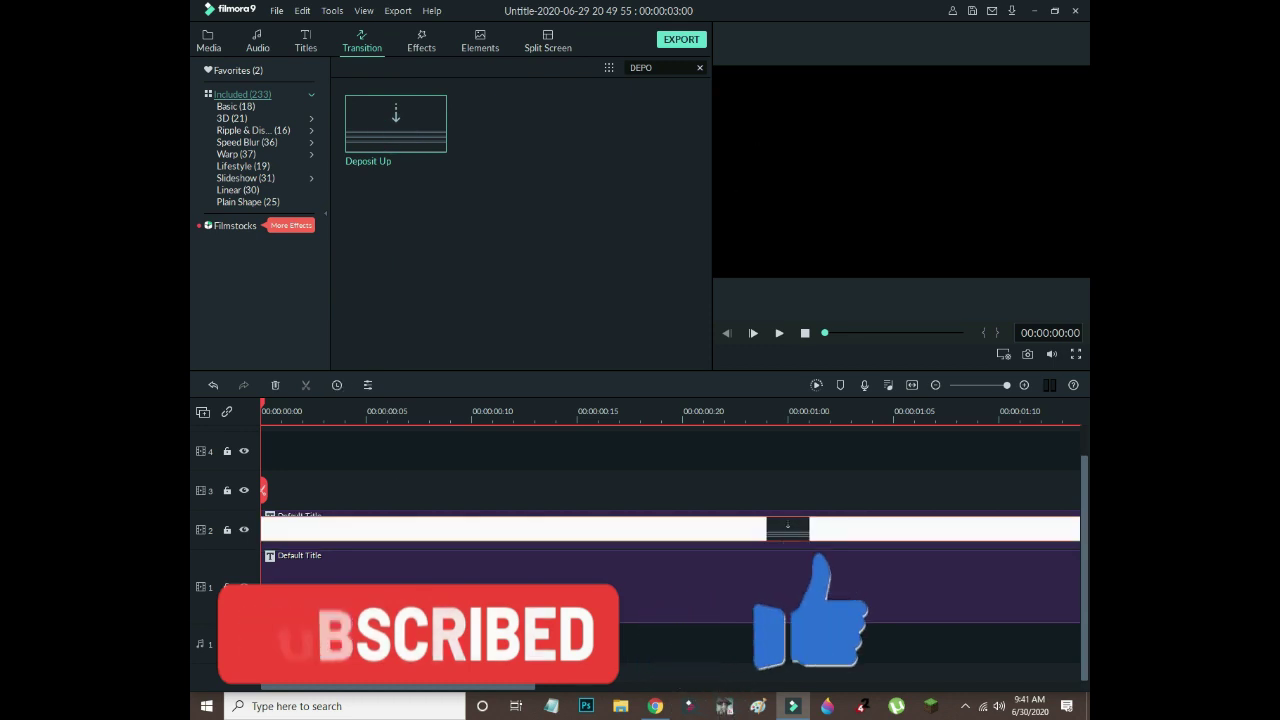
Place the playhead at the end of the transition at 00:00:02:00 and render the timeline preview.
{"action": "left_click_drag", "start_coordinate": [433, 688], "coordinate": [612, 688]}
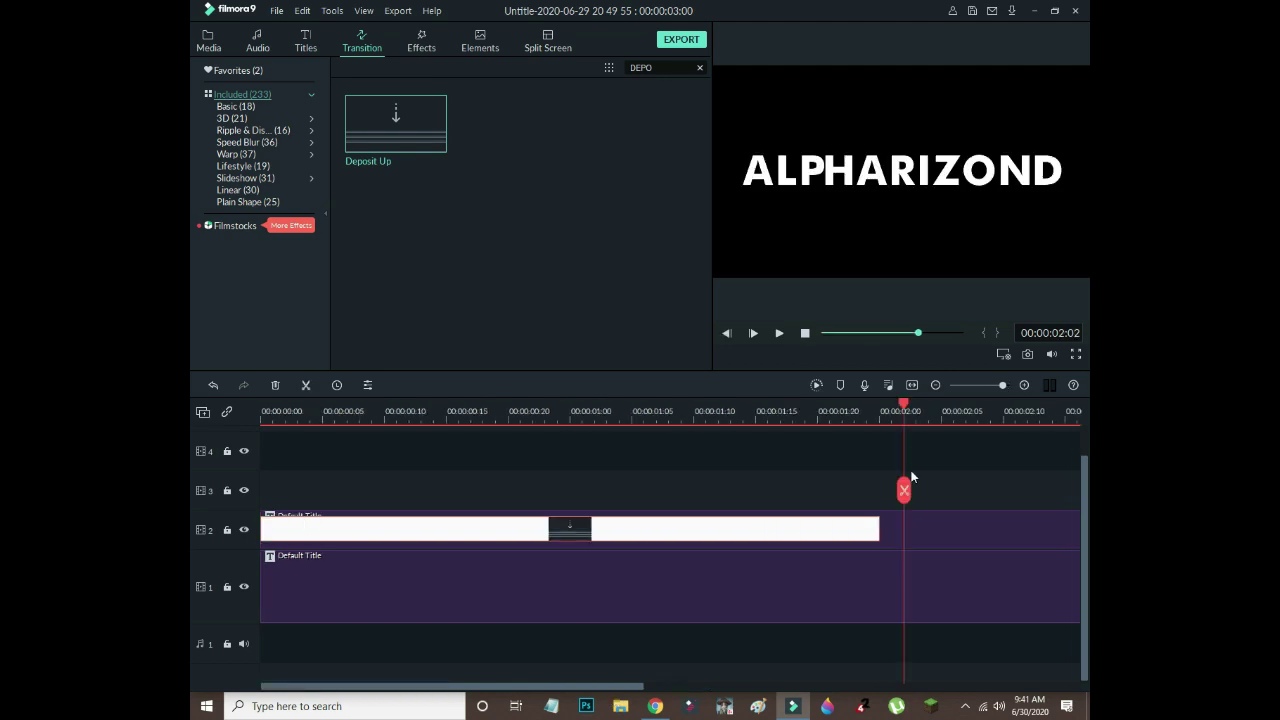
{"action": "left_click_drag", "start_coordinate": [911, 477], "coordinate": [887, 470]}
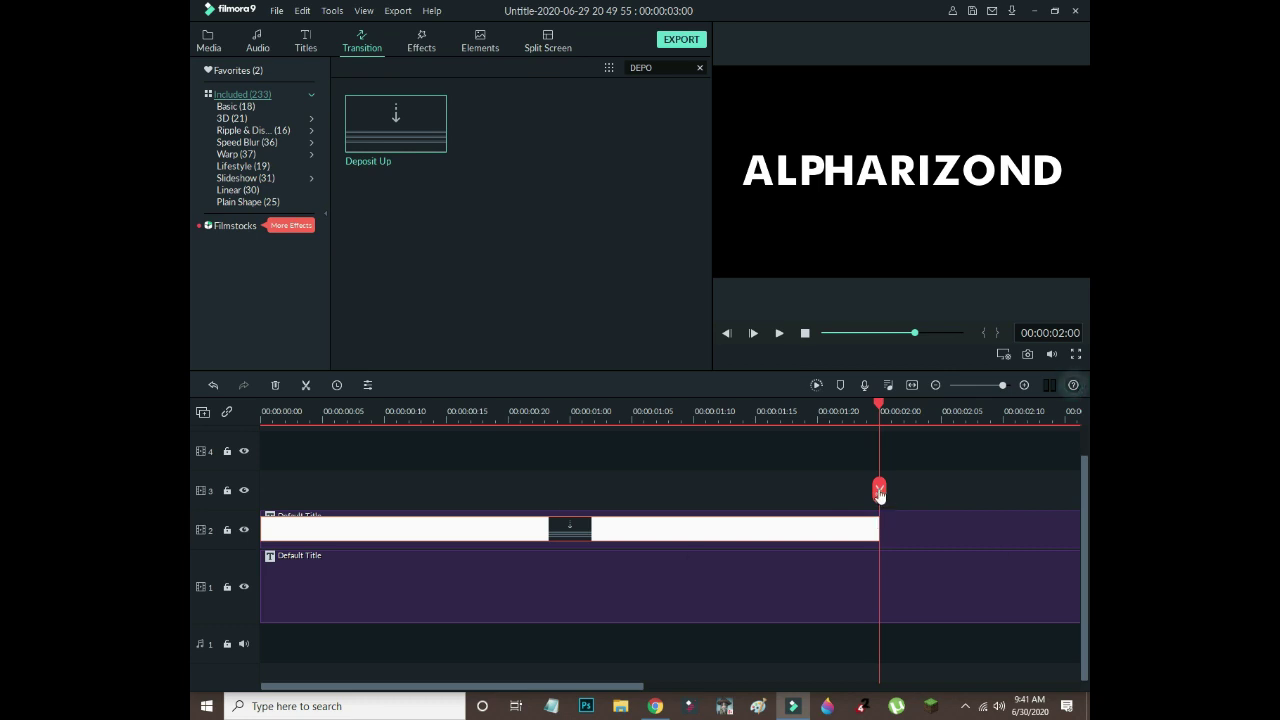
{"action": "left_click", "coordinate": [817, 386]}
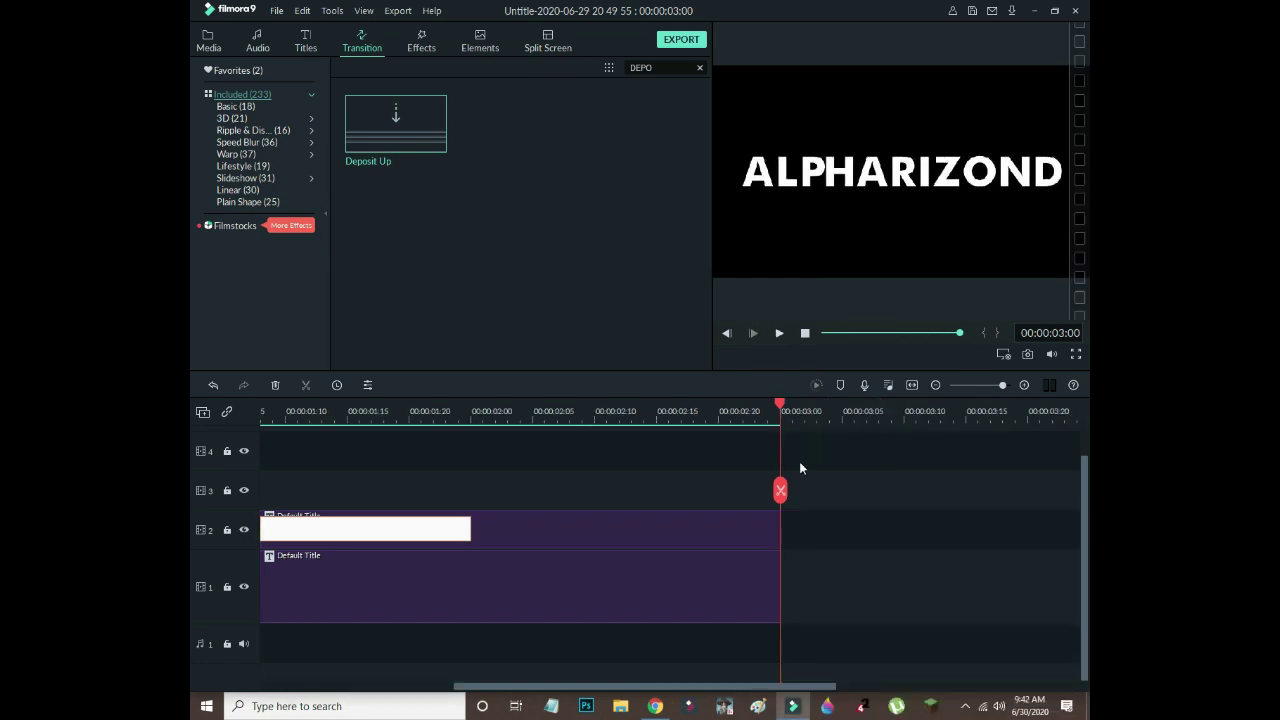
Set up a local MP4 export named TESTING THE GLITCH INTRO with a frame rate of 30 fps.
{"action": "left_click", "coordinate": [806, 334]}
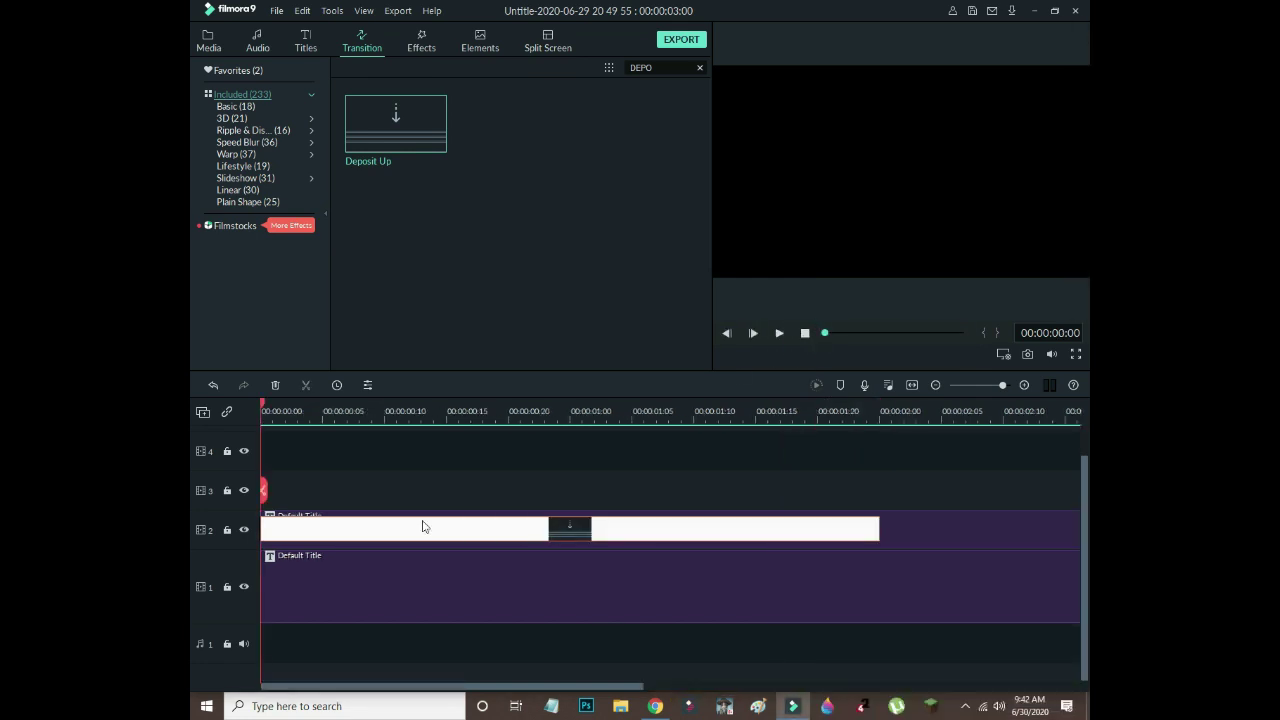
{"action": "left_click", "coordinate": [682, 42]}
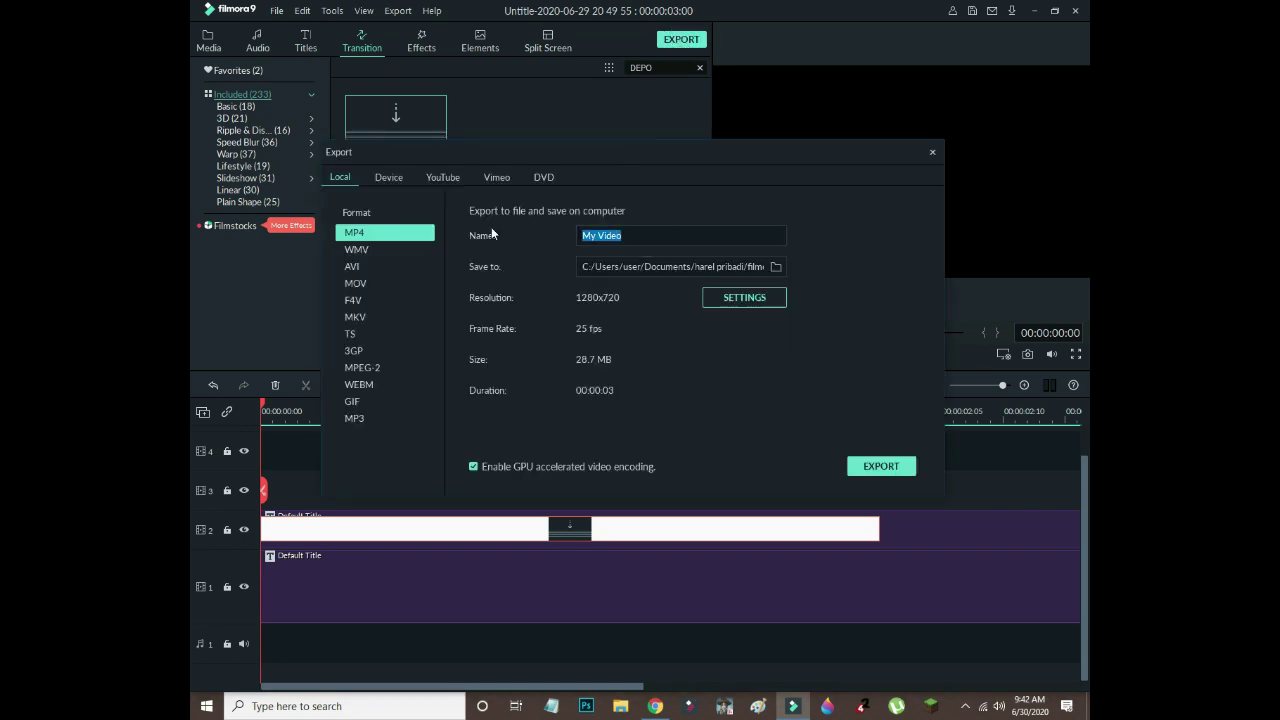
{"action": "type", "text": "TESTING THE GLITCH INTRO"}
{"action": "left_click", "coordinate": [744, 298]}
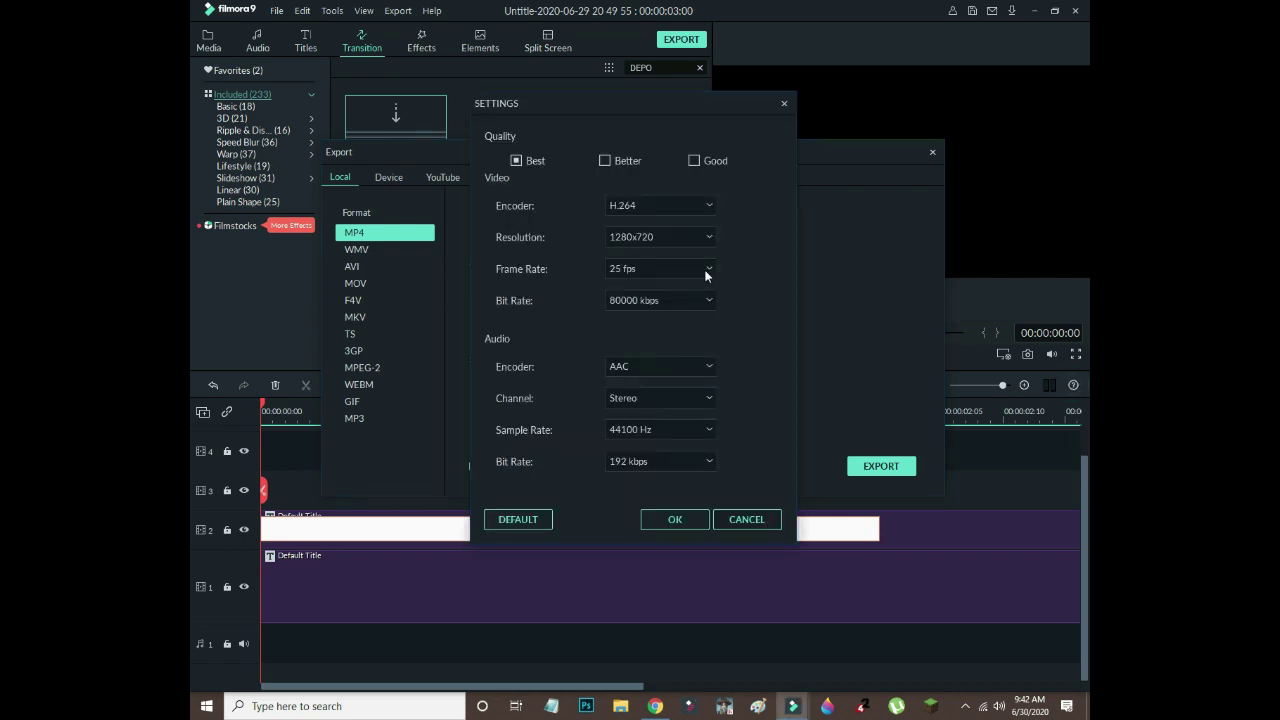
{"action": "left_click", "coordinate": [702, 269]}
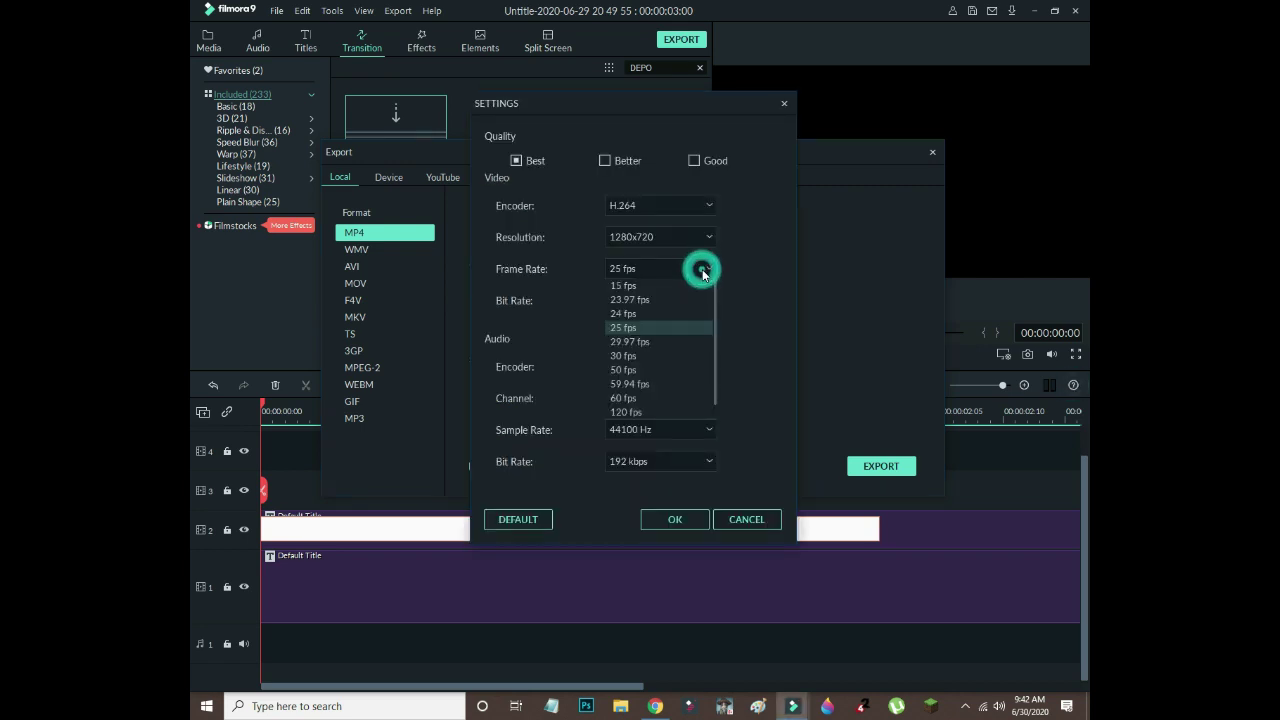
{"action": "left_click", "coordinate": [640, 359]}
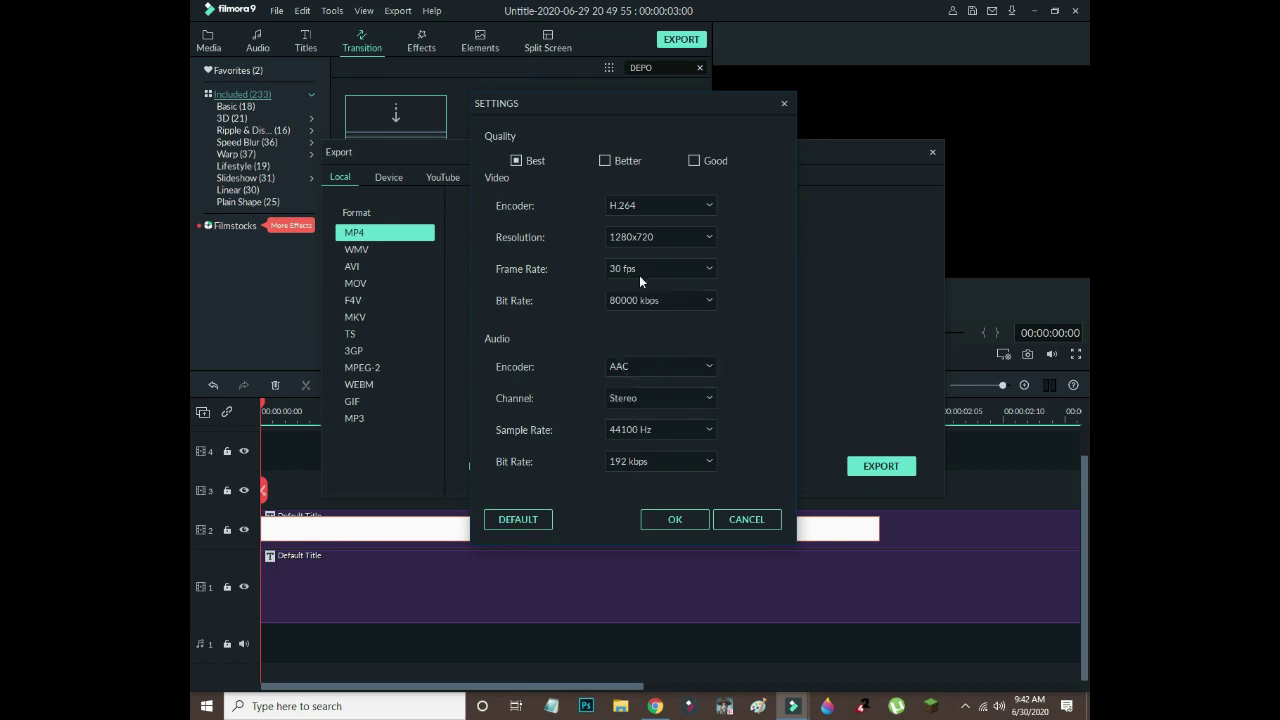
{"action": "left_click", "coordinate": [688, 524]}
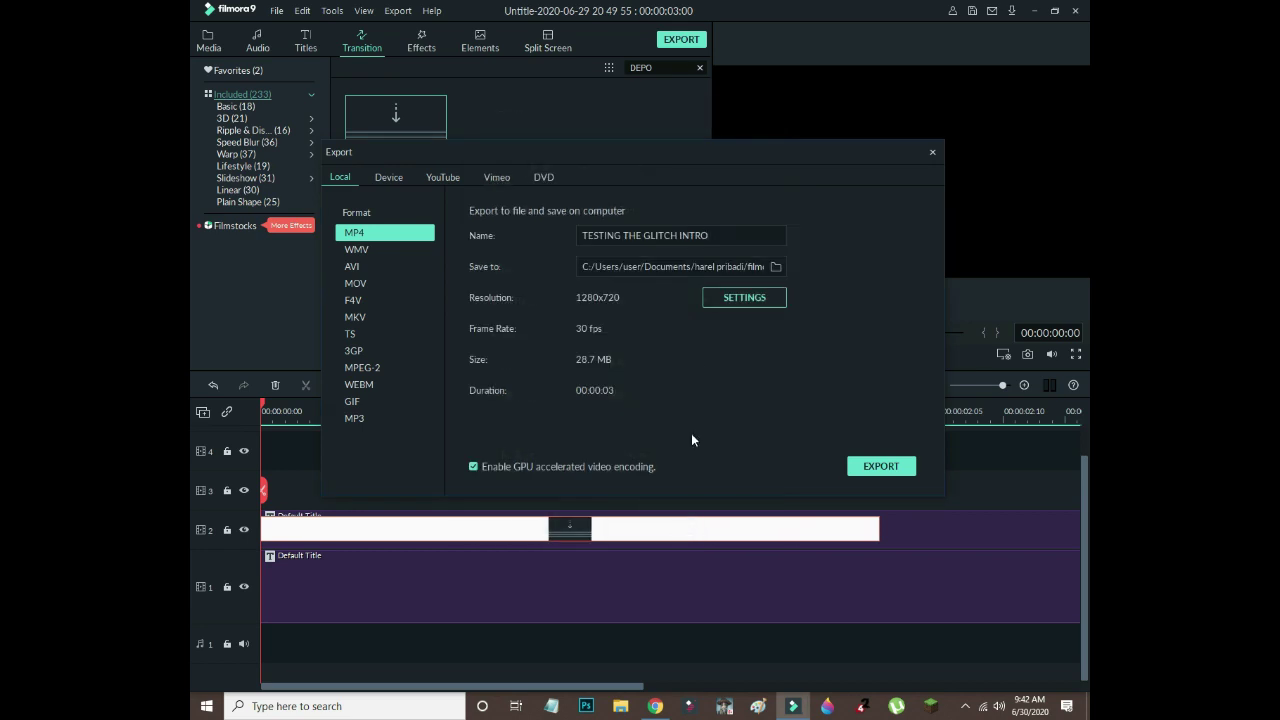
Export the title animation as a video file and close the export windows once rendering is done.
{"action": "left_click", "coordinate": [879, 467]}
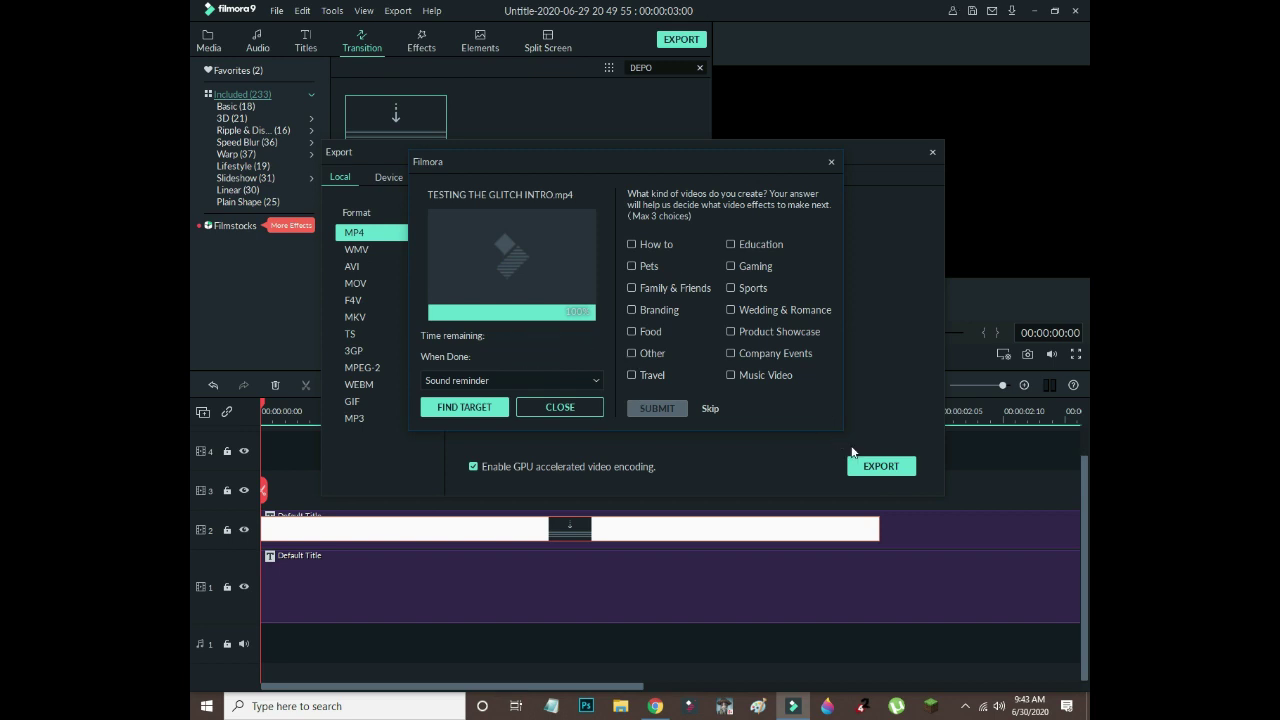
{"action": "left_click", "coordinate": [586, 406]}
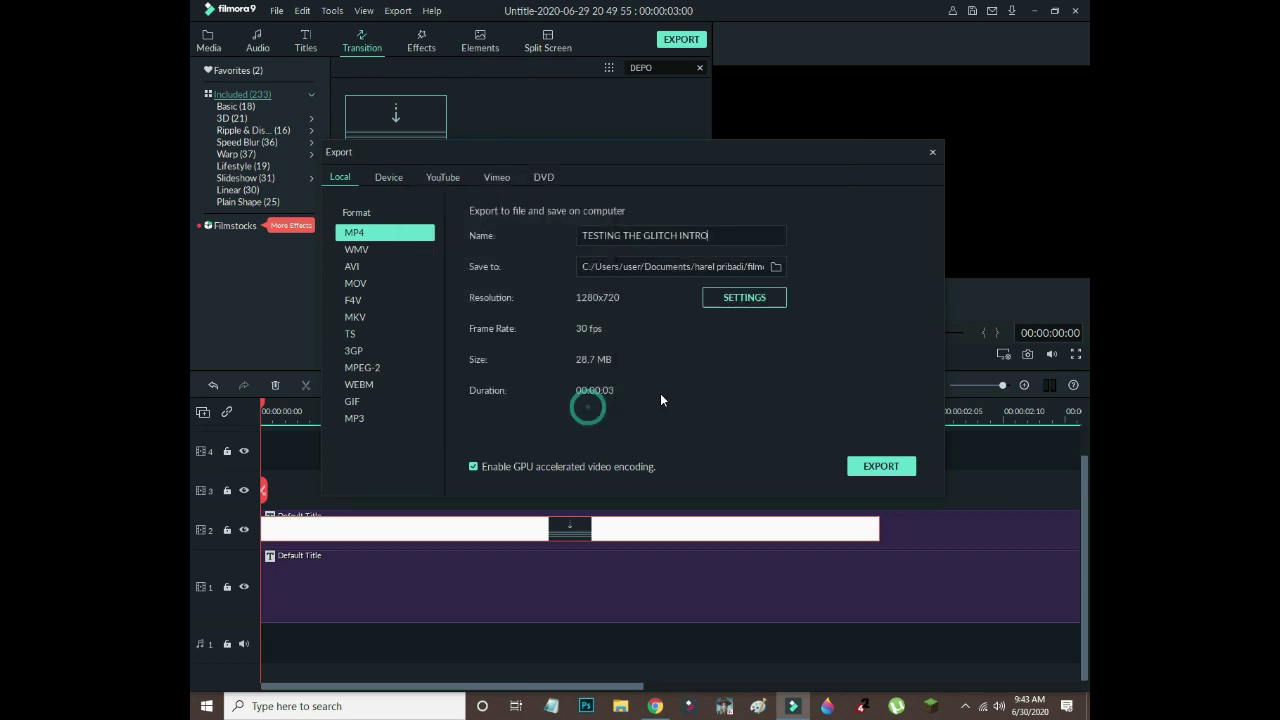
{"action": "left_click", "coordinate": [931, 152]}
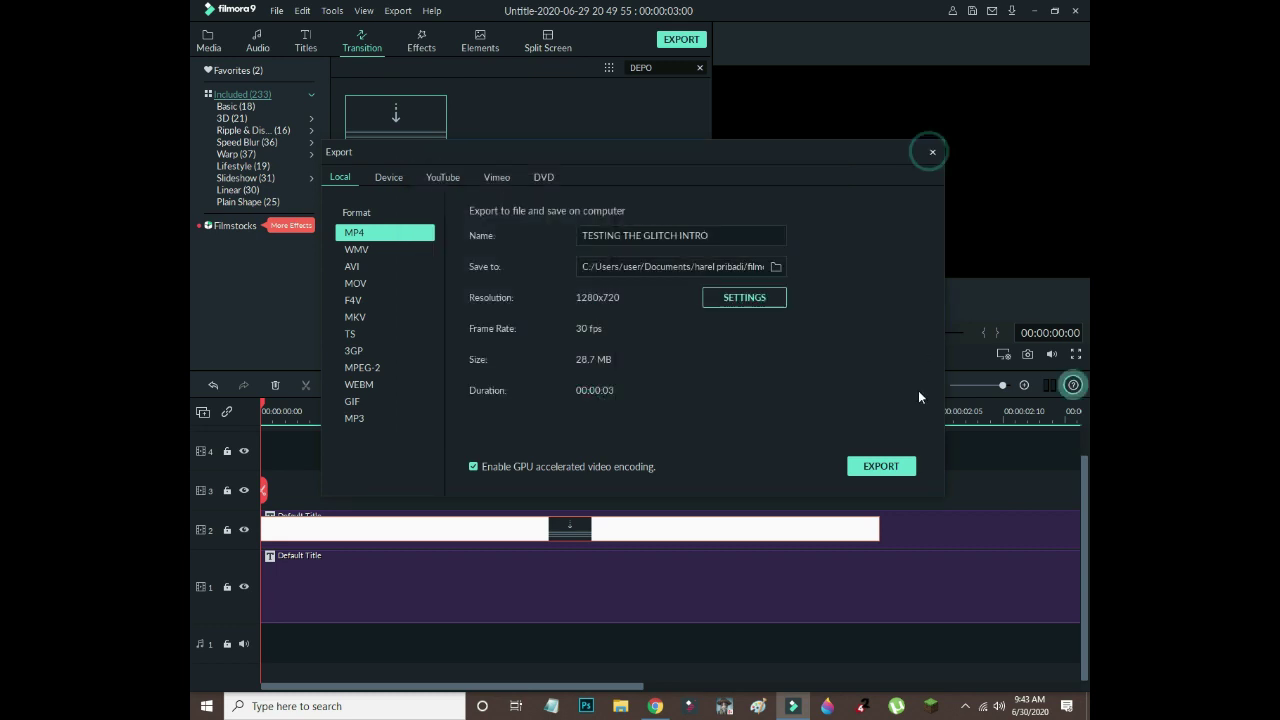
Delete the Deposit Up transition and both title clips so the timeline is empty.
{"action": "left_click", "coordinate": [274, 385]}
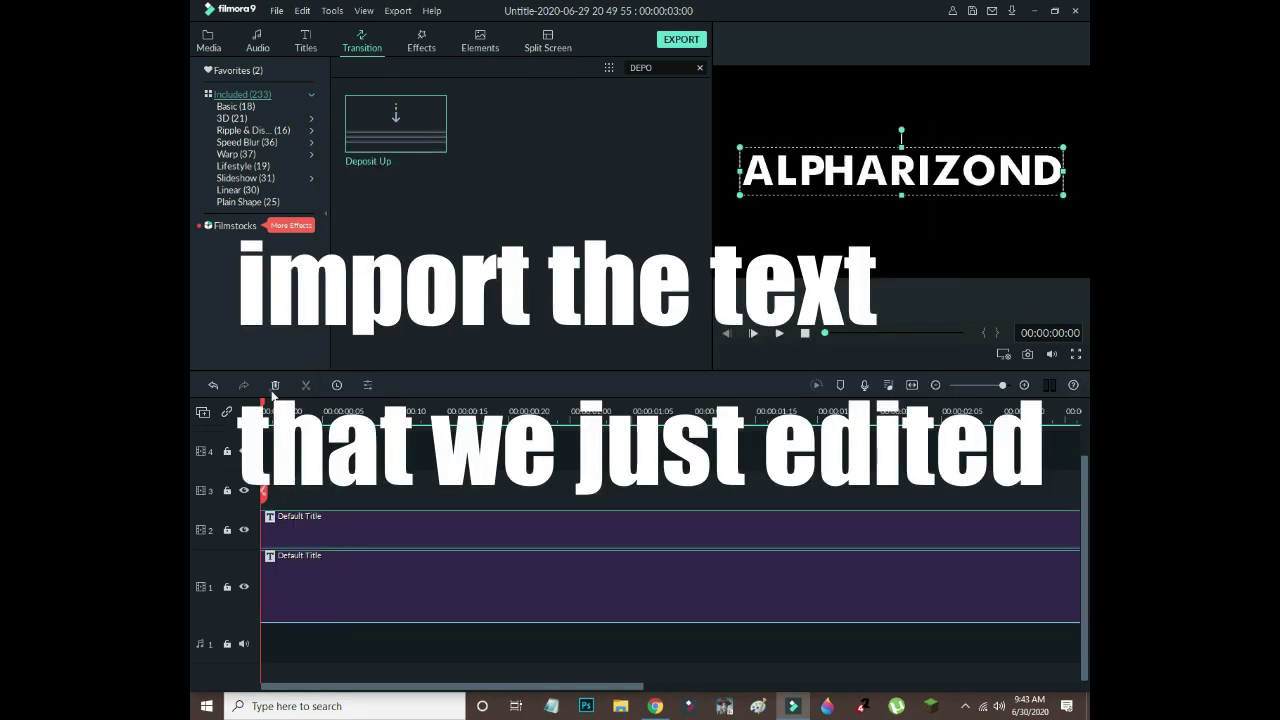
{"action": "left_click", "coordinate": [272, 392]}
Import the TESTING THE GLITCH INTRO video, place it at the start of track 2, and match the project to 1280 x 720 30fps.
{"action": "left_click", "coordinate": [215, 42]}
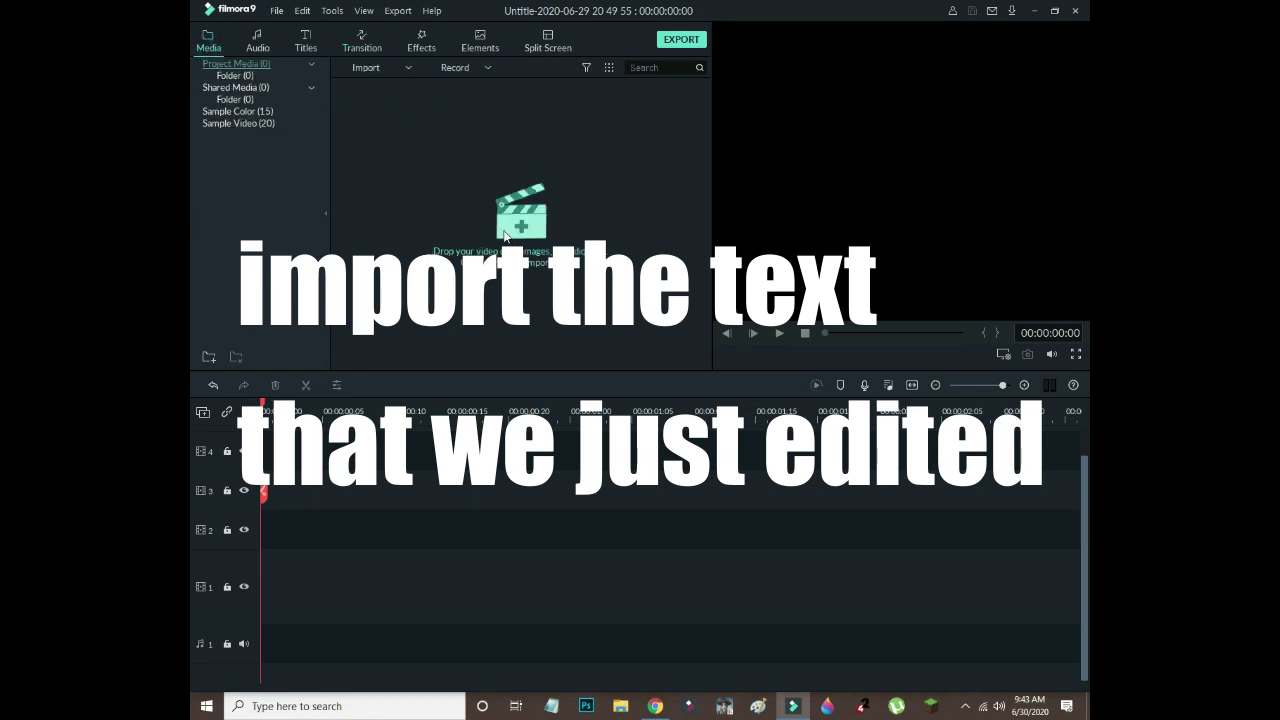
{"action": "left_click", "coordinate": [510, 228]}
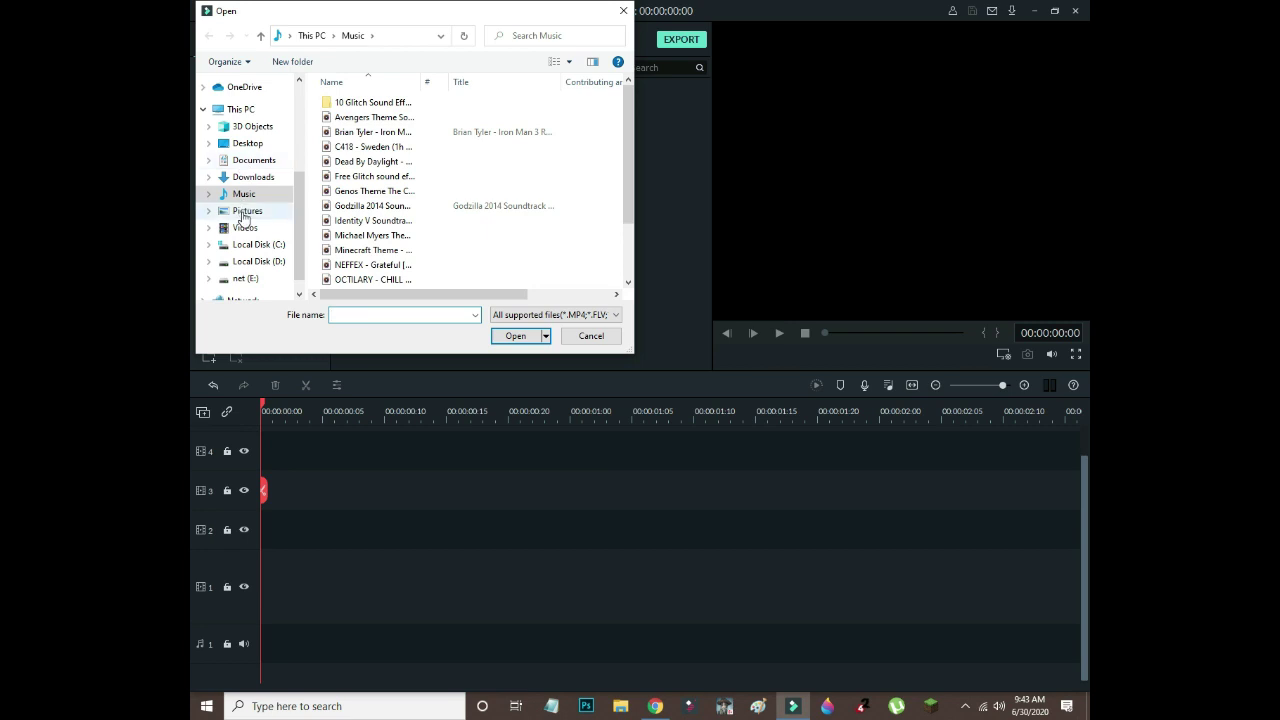
{"action": "left_click", "coordinate": [246, 160]}
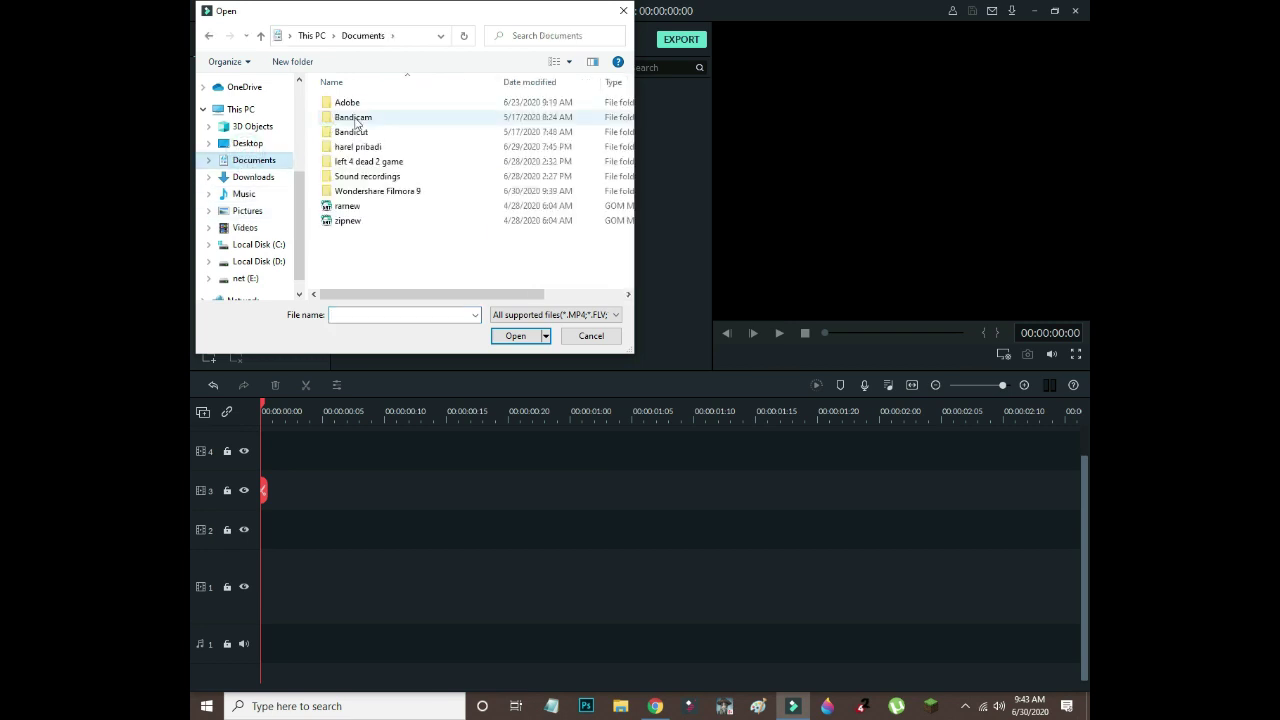
{"action": "double_click", "coordinate": [363, 145]}
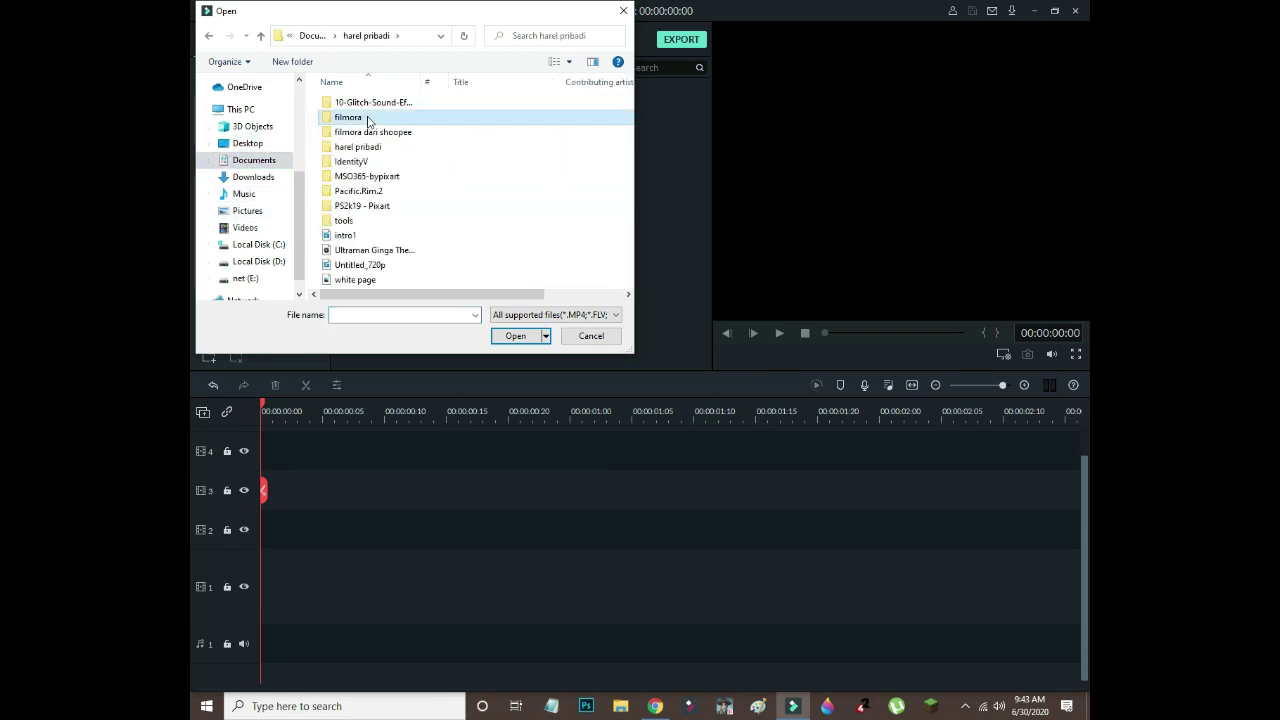
{"action": "double_click", "coordinate": [366, 120]}
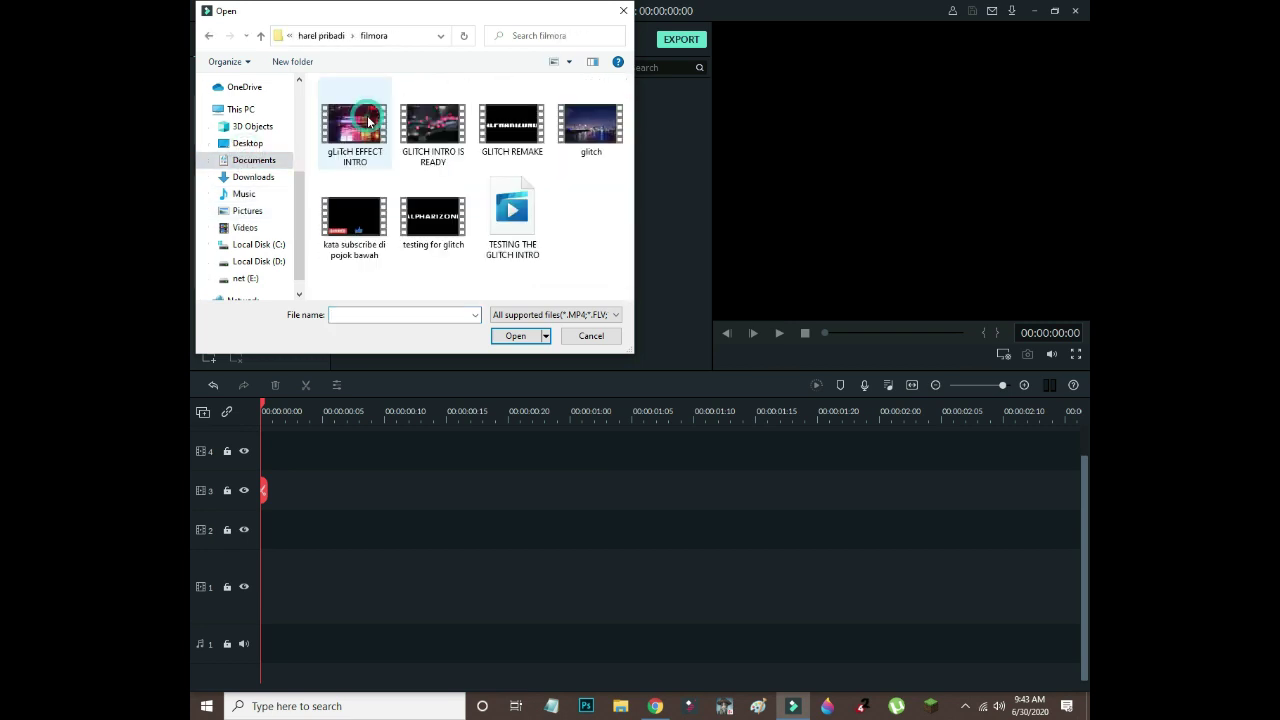
{"action": "left_click", "coordinate": [513, 219]}
{"action": "left_click_drag", "start_coordinate": [515, 221], "coordinate": [516, 224]}
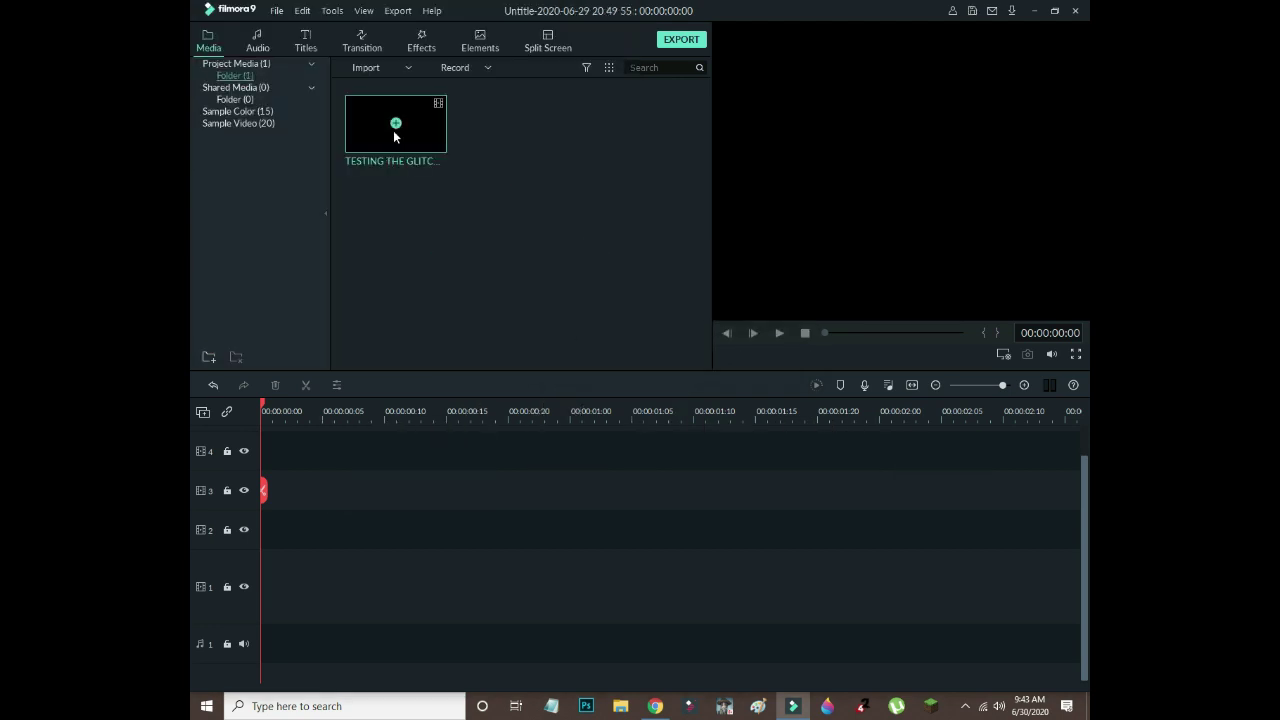
{"action": "left_click_drag", "start_coordinate": [393, 130], "coordinate": [249, 545]}
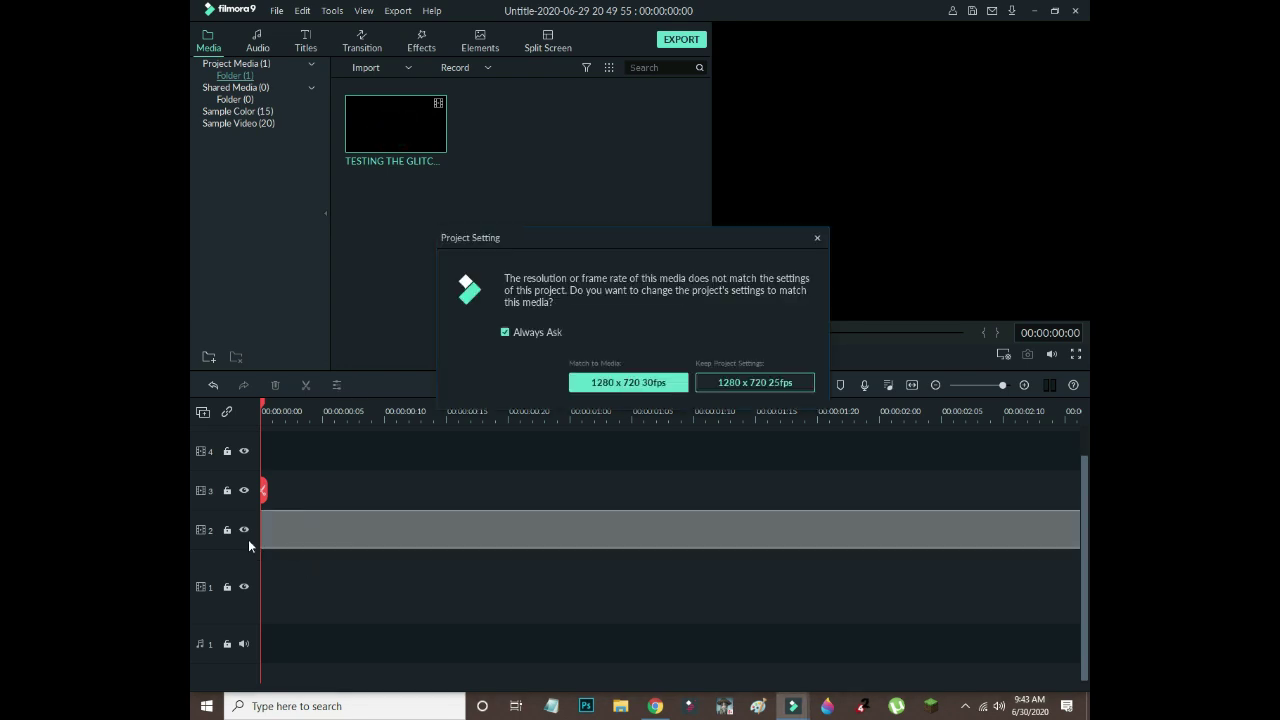
{"action": "left_click", "coordinate": [614, 386]}
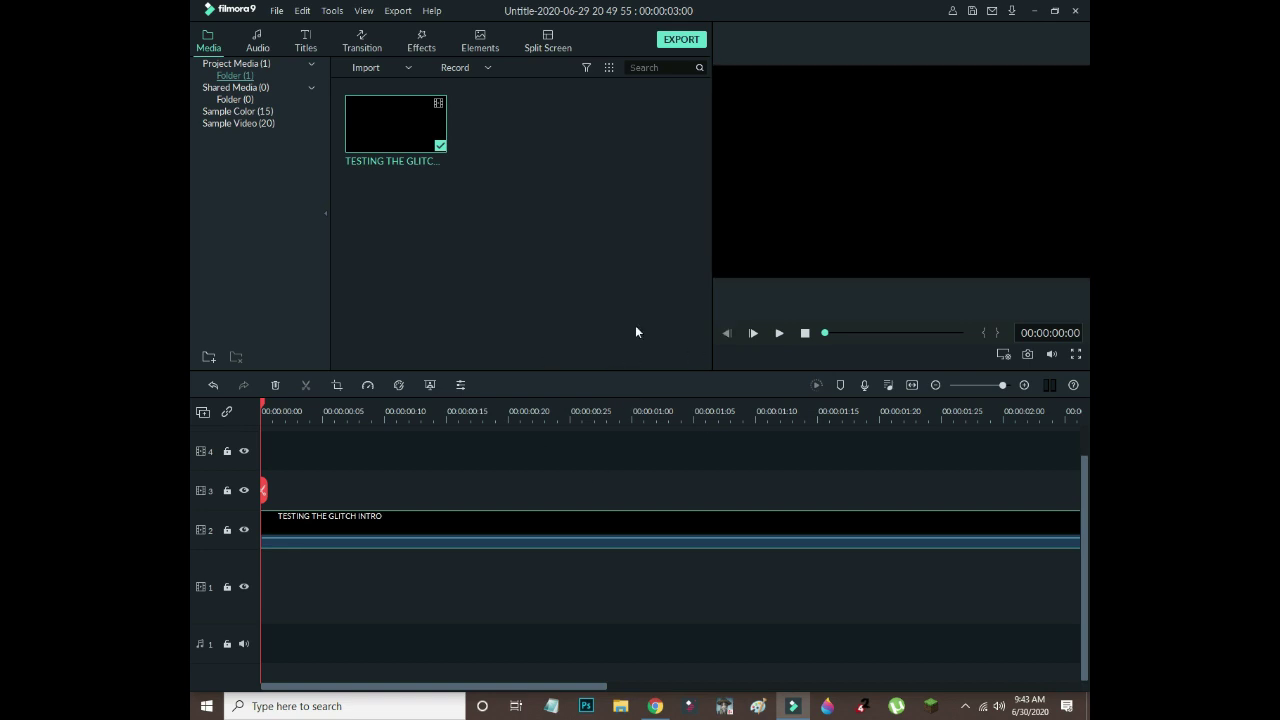
Import the Beautiful City SEA VIEW video from the Videos folder and place it at the start of track 1.
{"action": "right_click", "coordinate": [544, 228]}
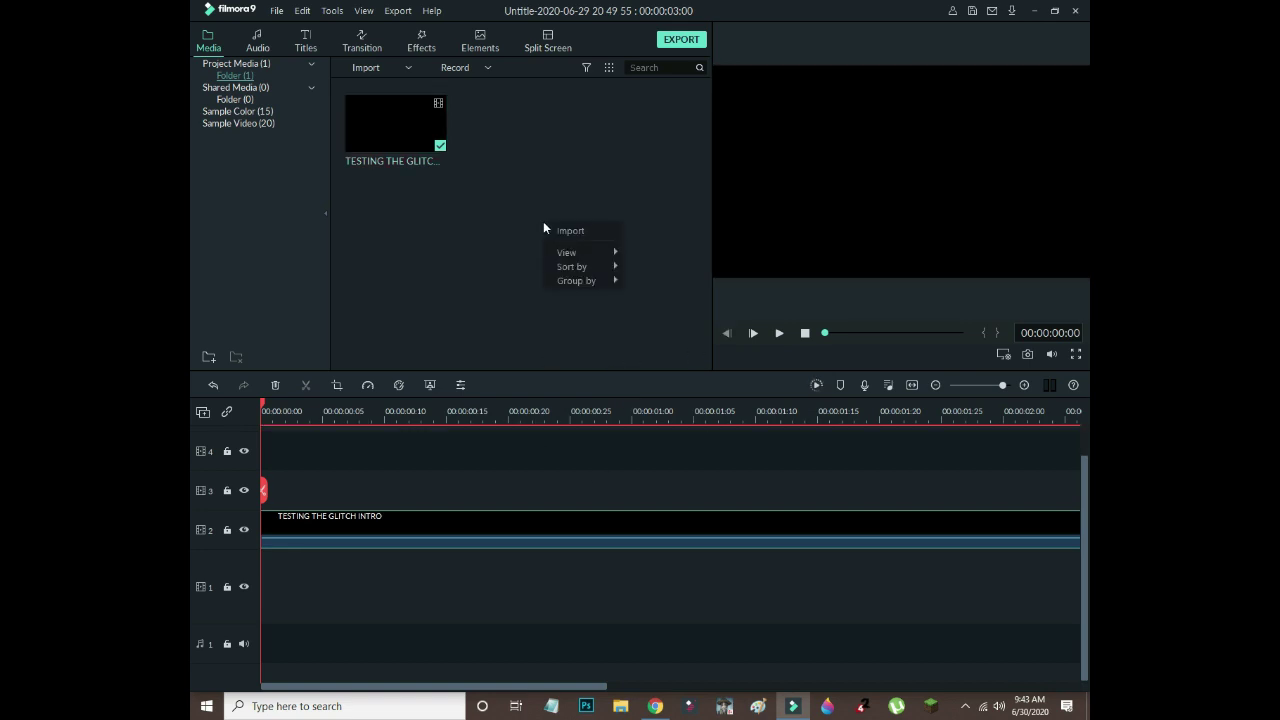
{"action": "left_click", "coordinate": [567, 233]}
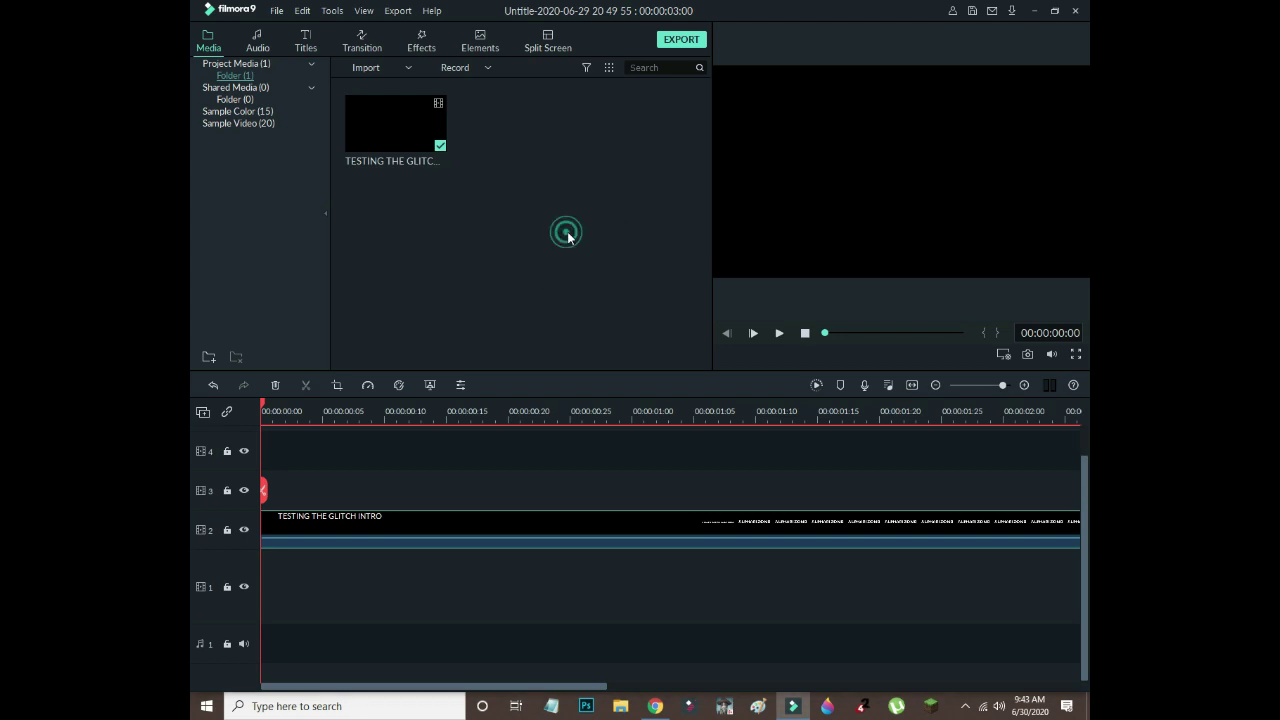
{"action": "left_click", "coordinate": [272, 228]}
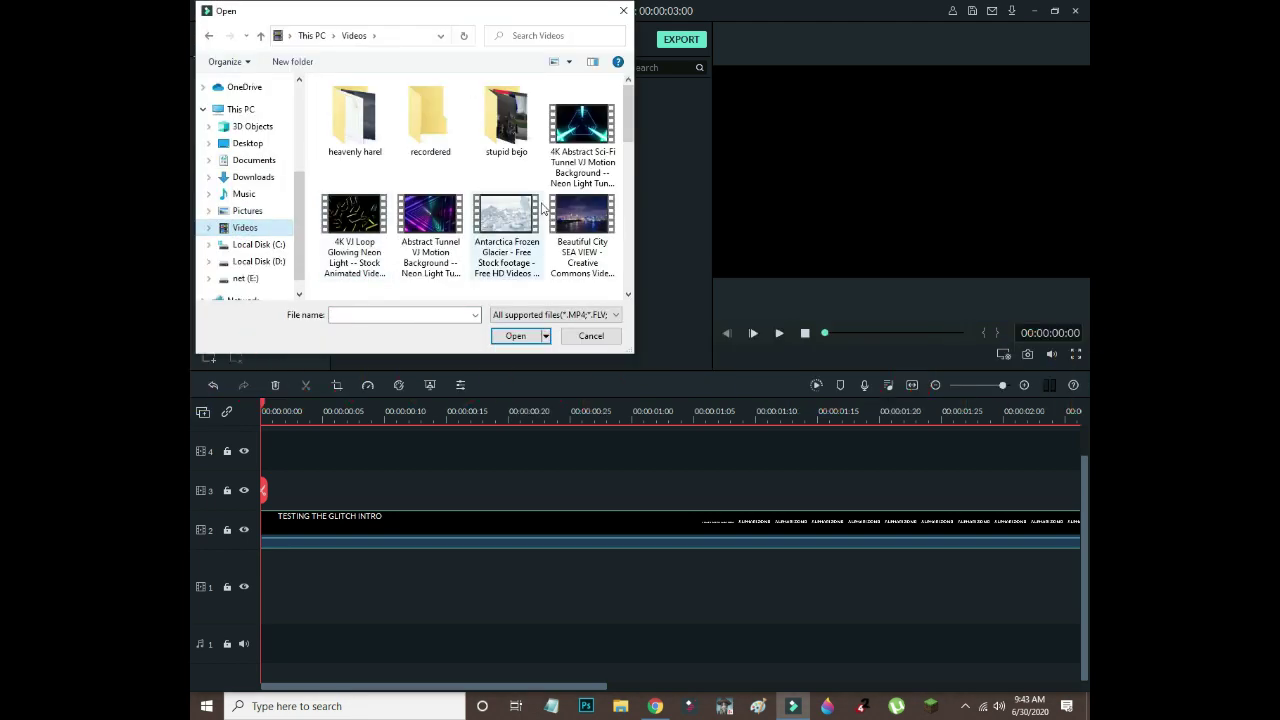
{"action": "scroll", "coordinate": [560, 180], "scroll_direction": "down", "scroll_amount": 1}
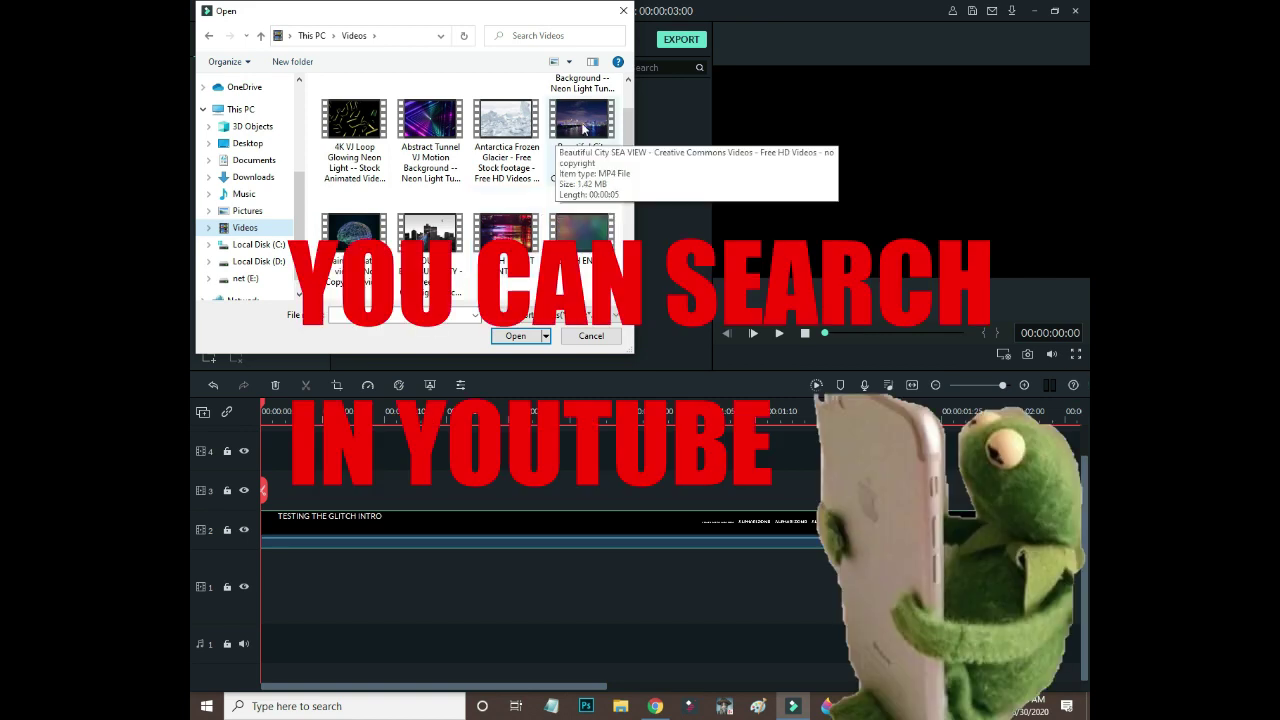
{"action": "double_click", "coordinate": [583, 128]}
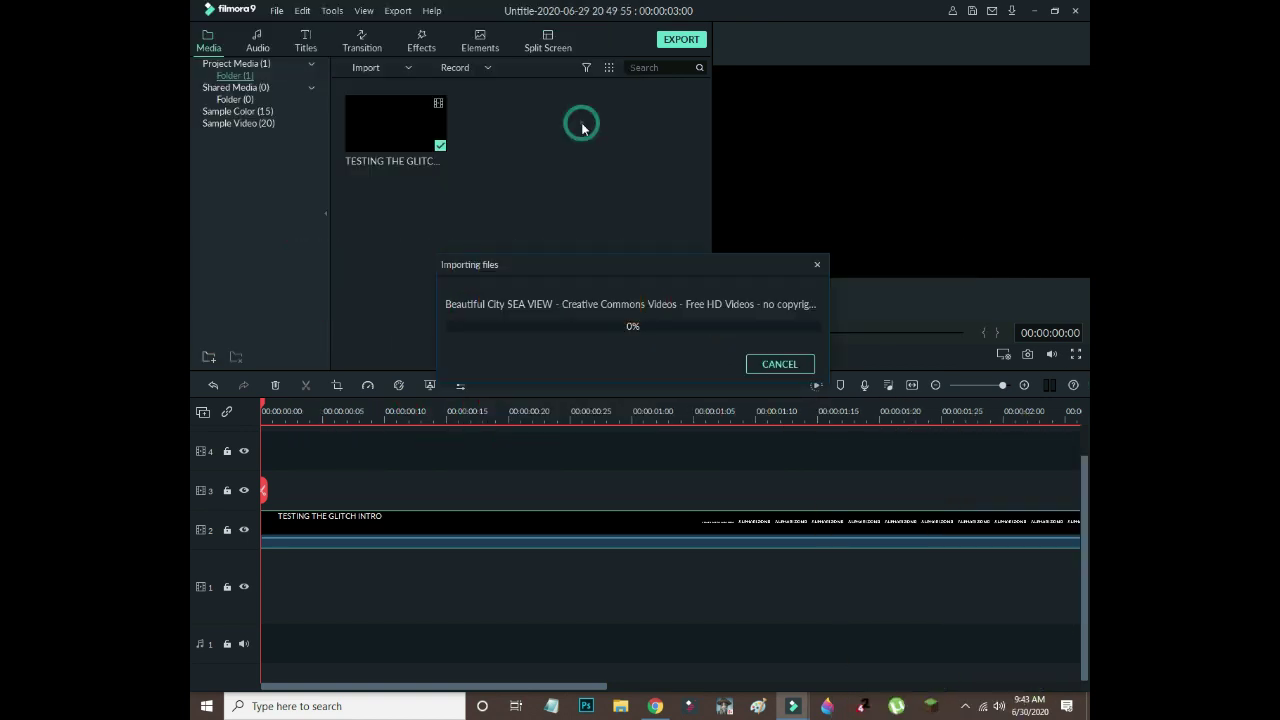
{"action": "left_click_drag", "start_coordinate": [537, 135], "coordinate": [191, 586]}
Split the city background clip at 00:00:03:00, where the title clip ends, and delete the remainder.
{"action": "left_click", "coordinate": [846, 334]}
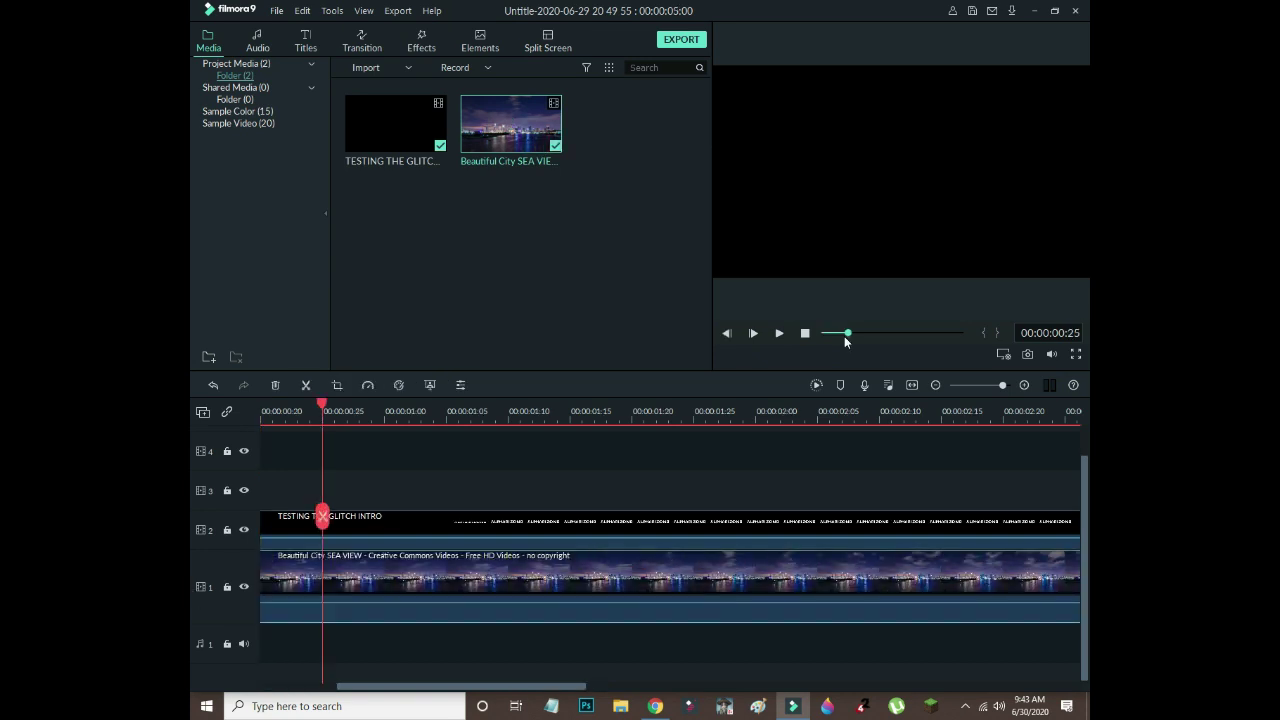
{"action": "left_click_drag", "start_coordinate": [320, 522], "coordinate": [965, 550]}
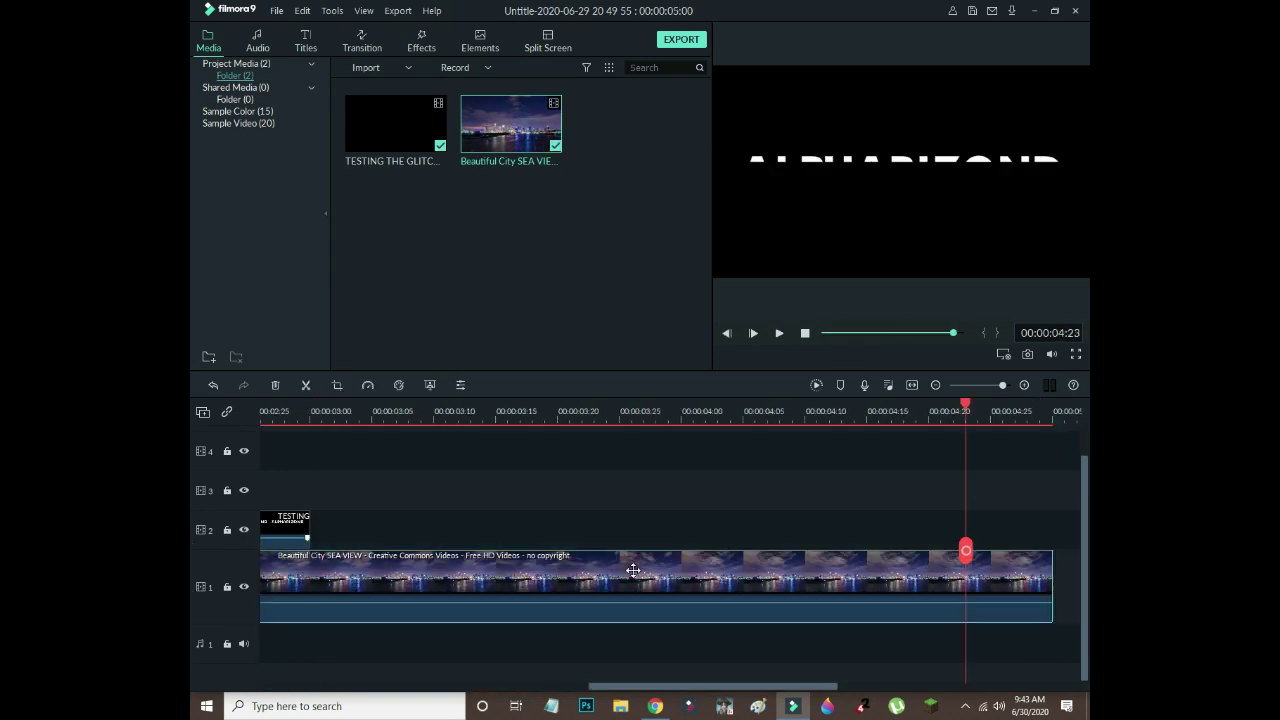
{"action": "left_click_drag", "start_coordinate": [633, 570], "coordinate": [698, 503]}
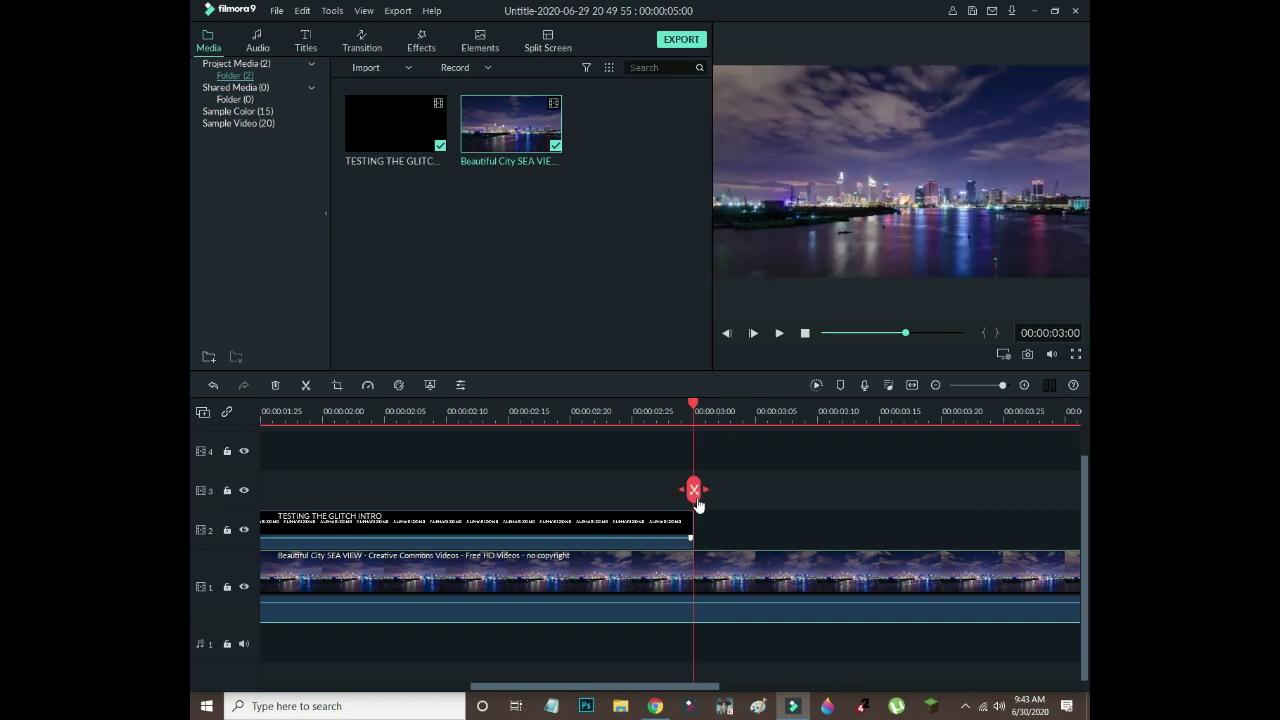
{"action": "left_click", "coordinate": [697, 501]}
{"action": "right_click", "coordinate": [717, 577]}
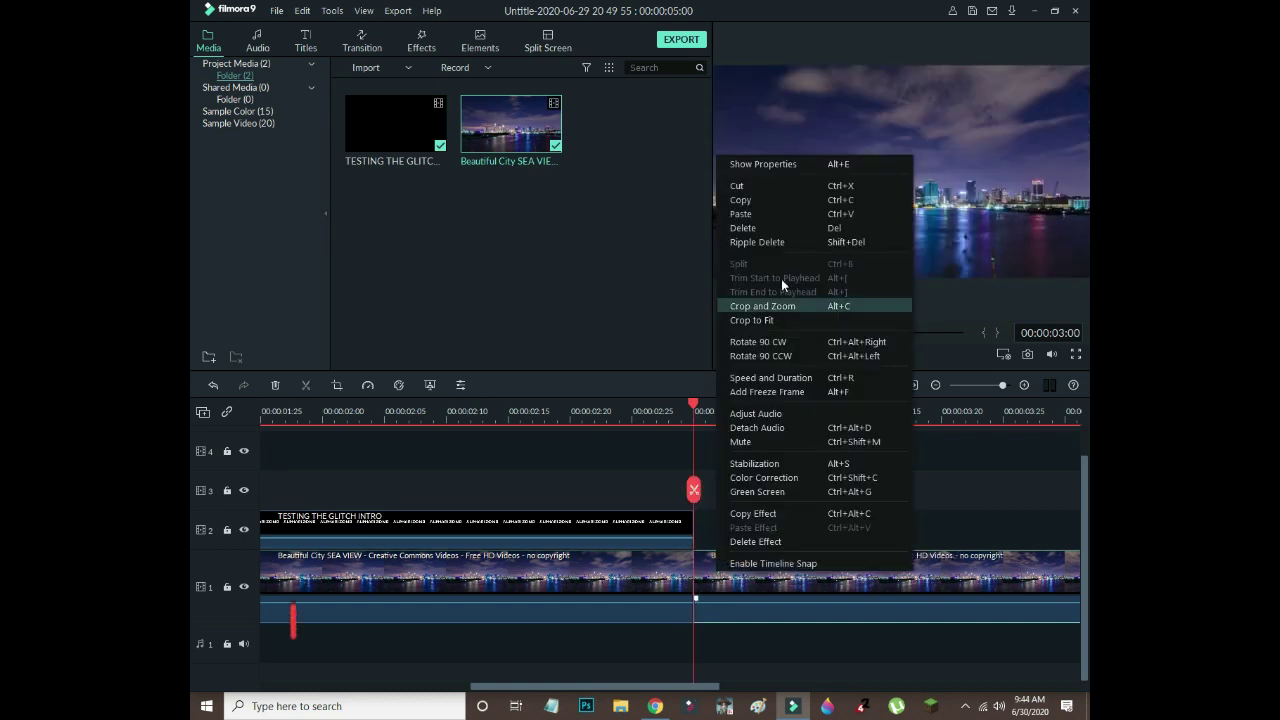
{"action": "left_click", "coordinate": [766, 229]}
Split the TESTING THE GLITCH INTRO clip on track 2 at 00:00:01:13.
{"action": "mouse_move", "coordinate": [1005, 385]}
{"action": "left_mouse_down"}
{"action": "mouse_move", "coordinate": [1023, 387]}
{"action": "mouse_move", "coordinate": [998, 386]}
{"action": "left_mouse_up"}
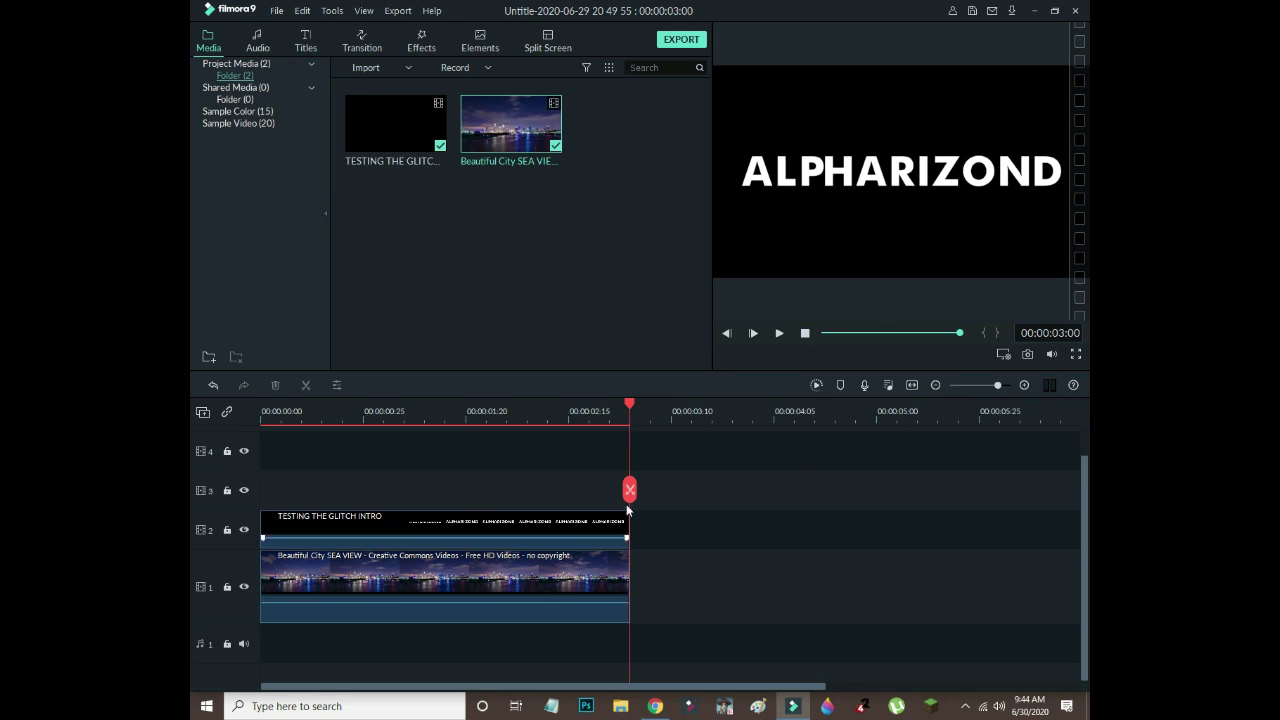
{"action": "left_click_drag", "start_coordinate": [631, 490], "coordinate": [441, 498]}
{"action": "left_click", "coordinate": [437, 514]}
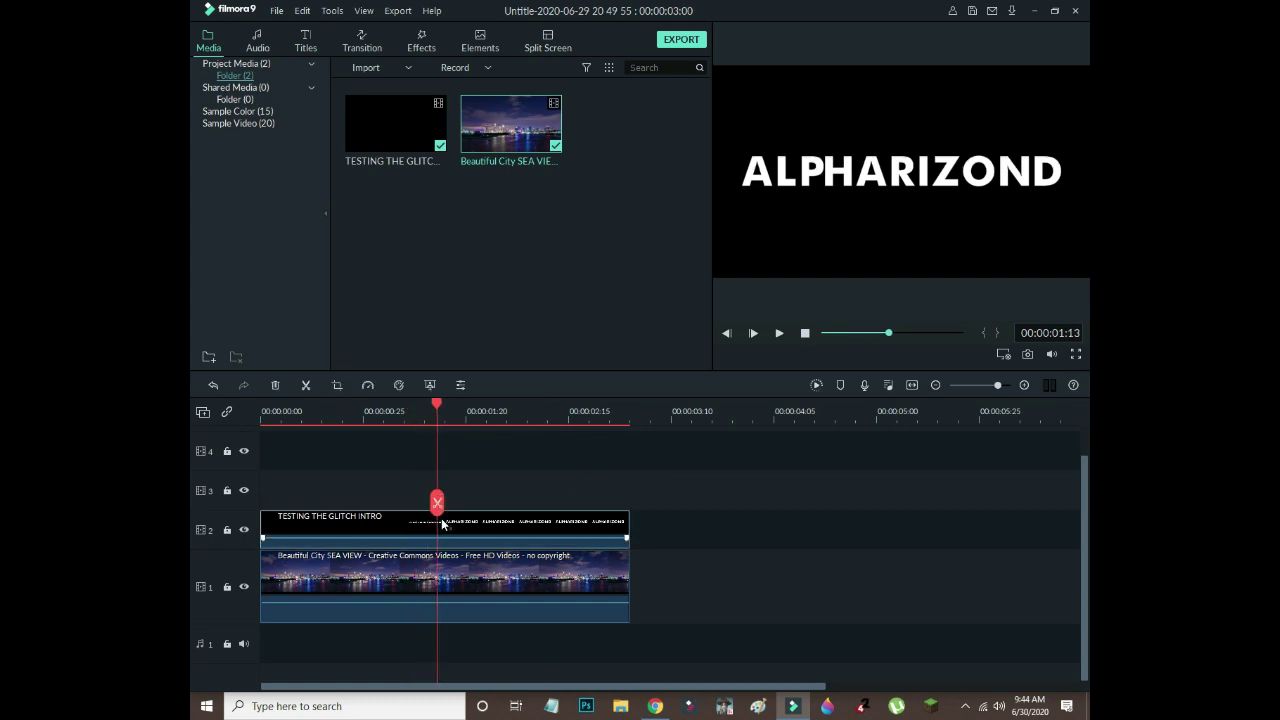
{"action": "left_click", "coordinate": [437, 508]}
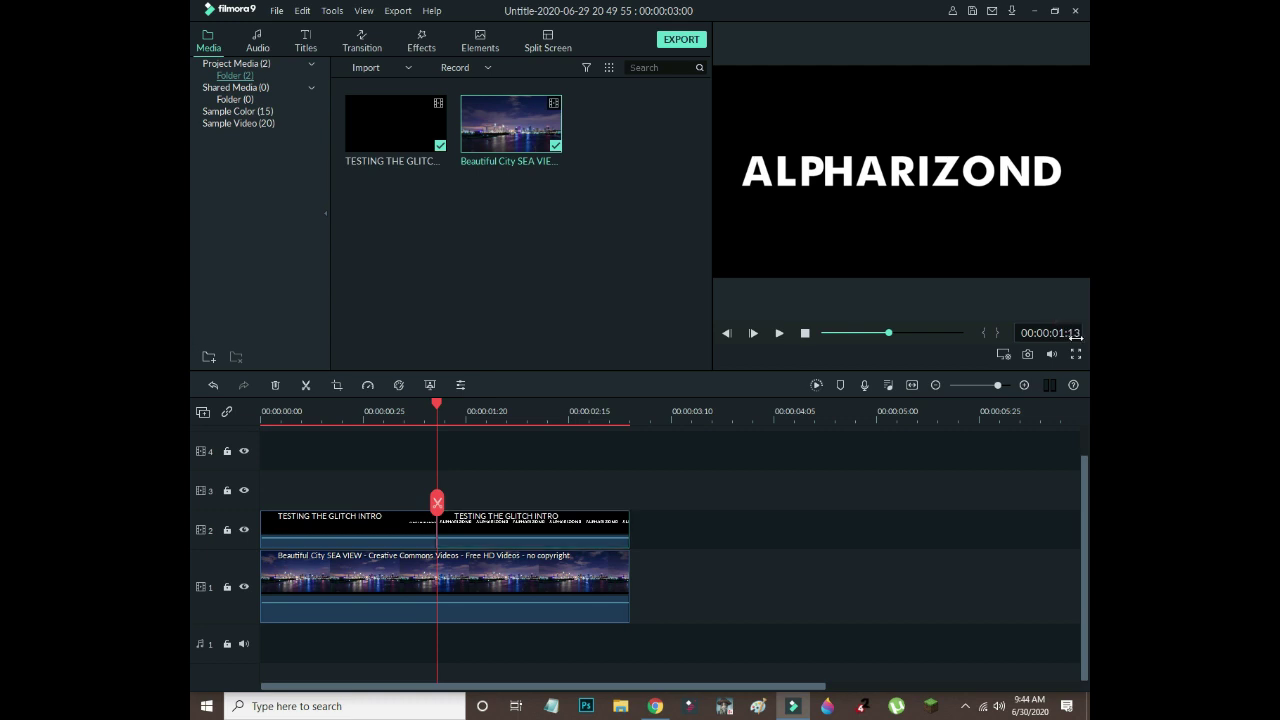
Split the second segment of the title video on track 2 at 00:00:01:23.
{"action": "left_click", "coordinate": [478, 512]}
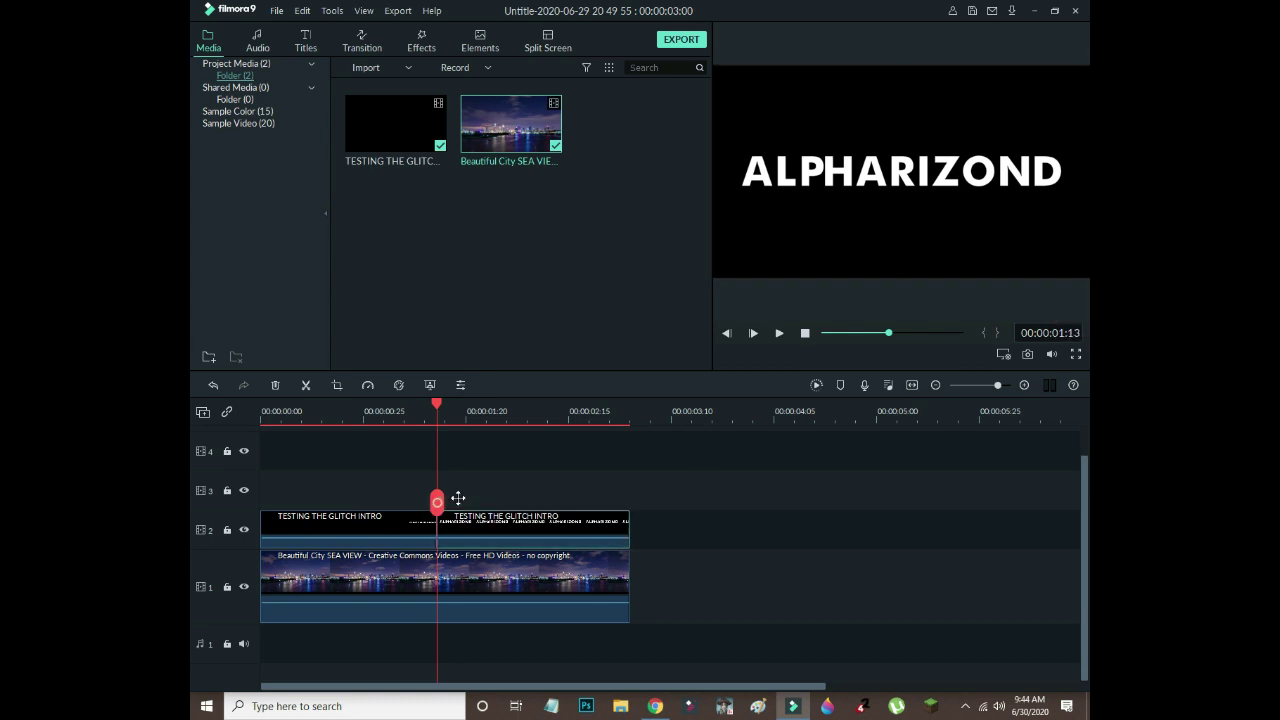
{"action": "left_click_drag", "start_coordinate": [452, 500], "coordinate": [483, 489]}
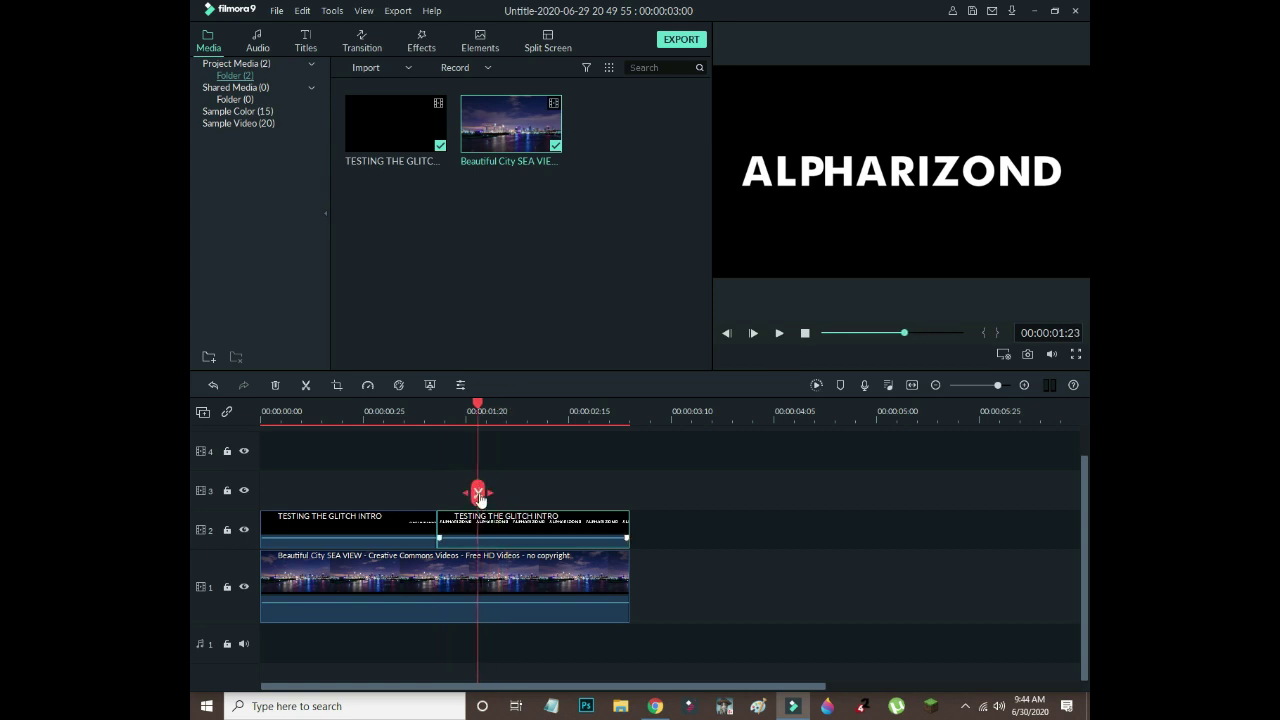
{"action": "left_click", "coordinate": [479, 491]}
{"action": "left_click", "coordinate": [1065, 320]}
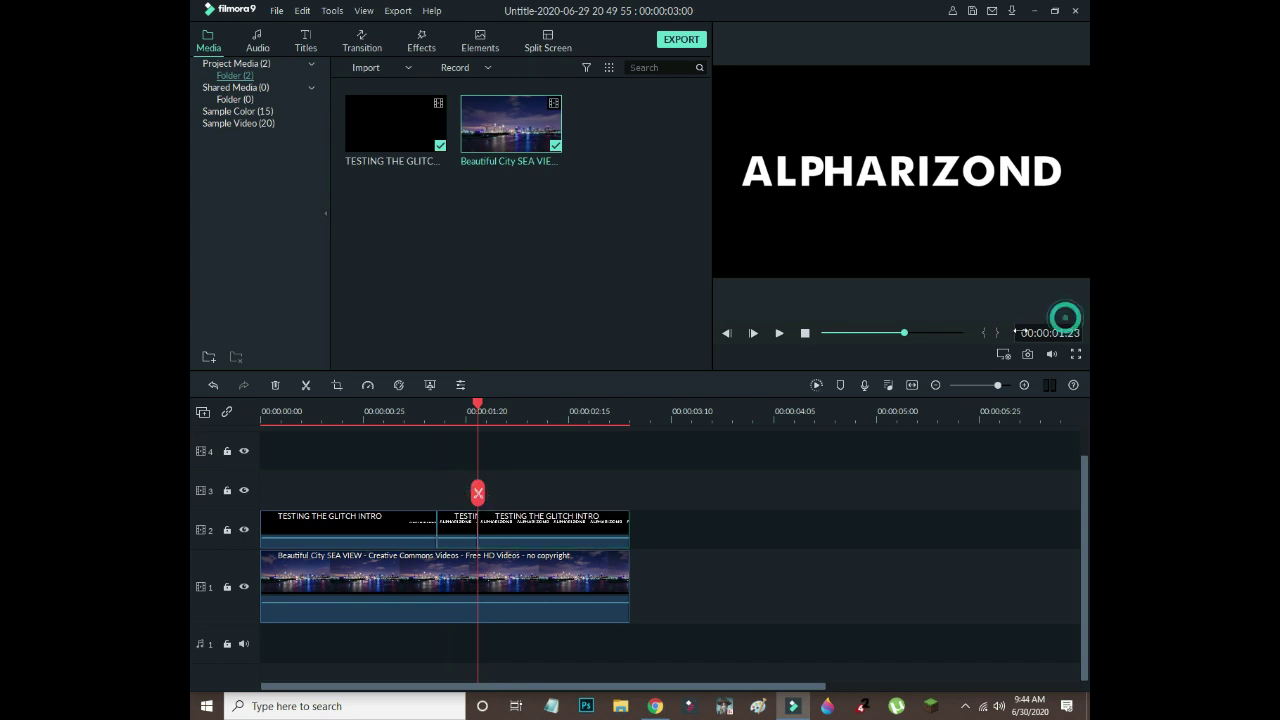
Split the third segment of the title video on track 2 at 00:00:02:08.
{"action": "left_click_drag", "start_coordinate": [478, 492], "coordinate": [539, 495]}
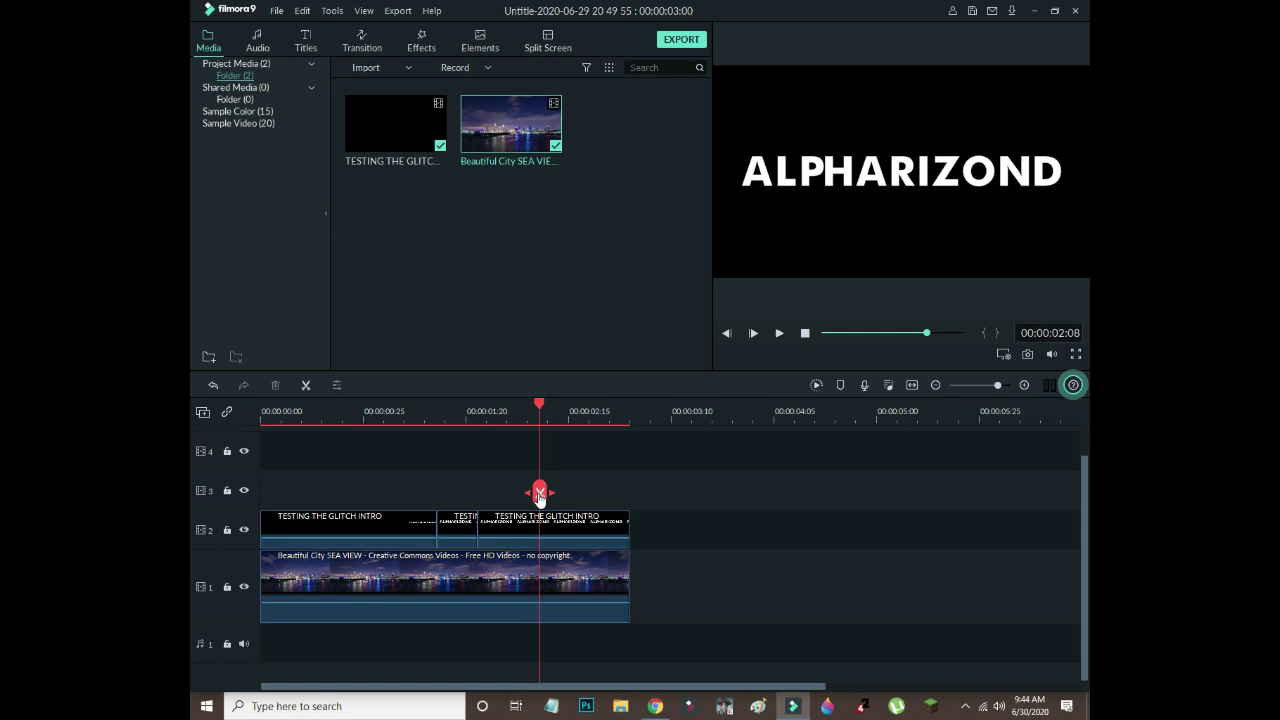
{"action": "left_click", "coordinate": [566, 531]}
{"action": "left_click", "coordinate": [538, 480]}
{"action": "left_click", "coordinate": [538, 483]}
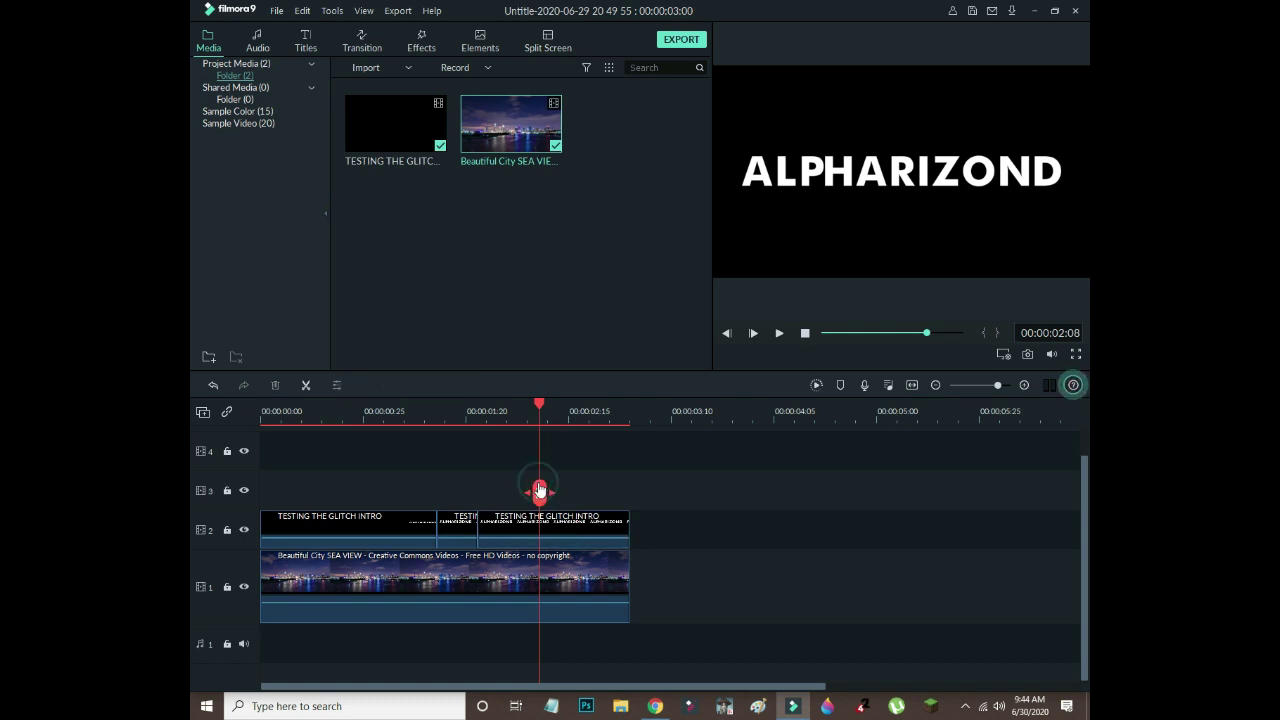
{"action": "left_click", "coordinate": [539, 489]}
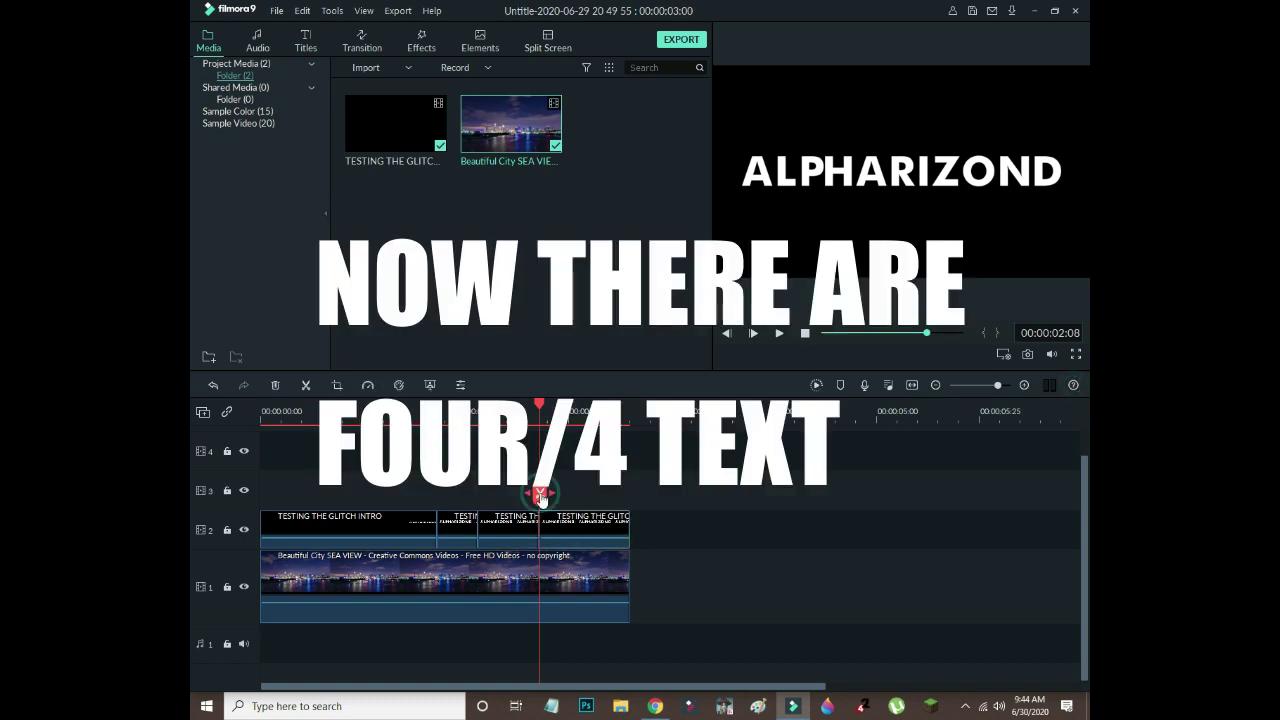
{"action": "mouse_move", "coordinate": [540, 495]}
{"action": "left_mouse_down"}
{"action": "mouse_move", "coordinate": [601, 491]}
{"action": "mouse_move", "coordinate": [539, 490]}
{"action": "left_mouse_up"}
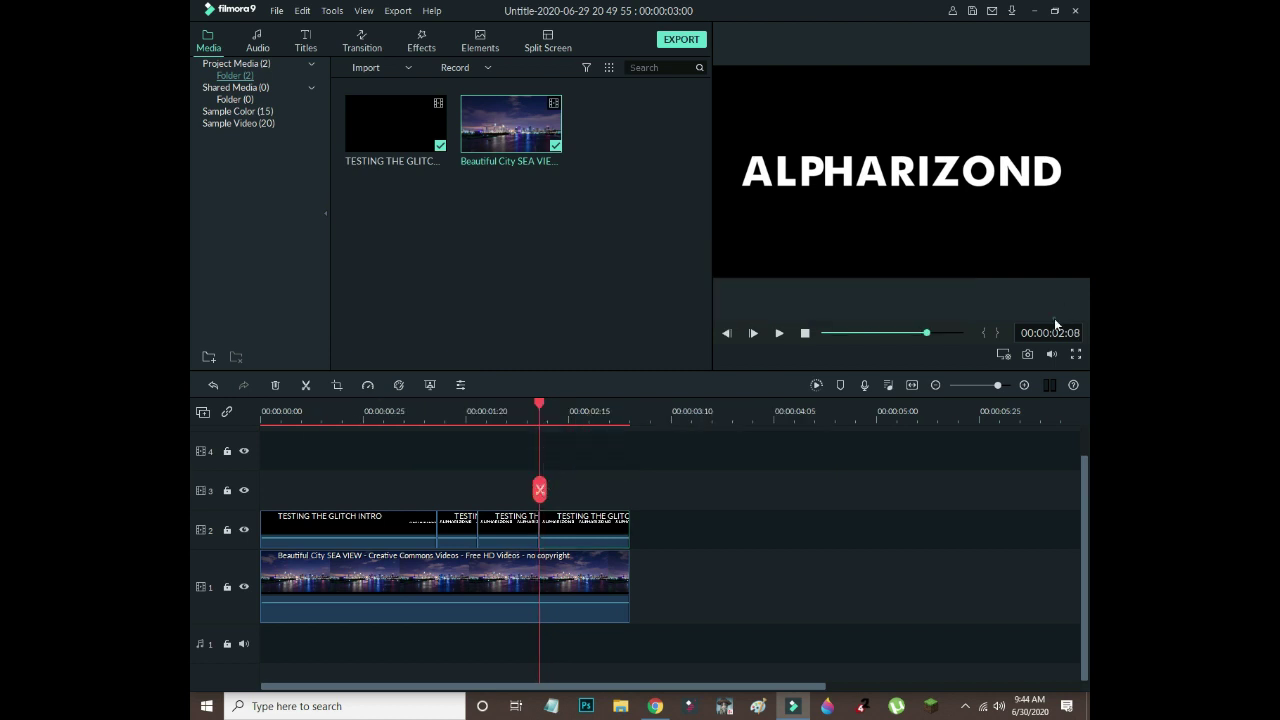
{"action": "left_click", "coordinate": [769, 490]}
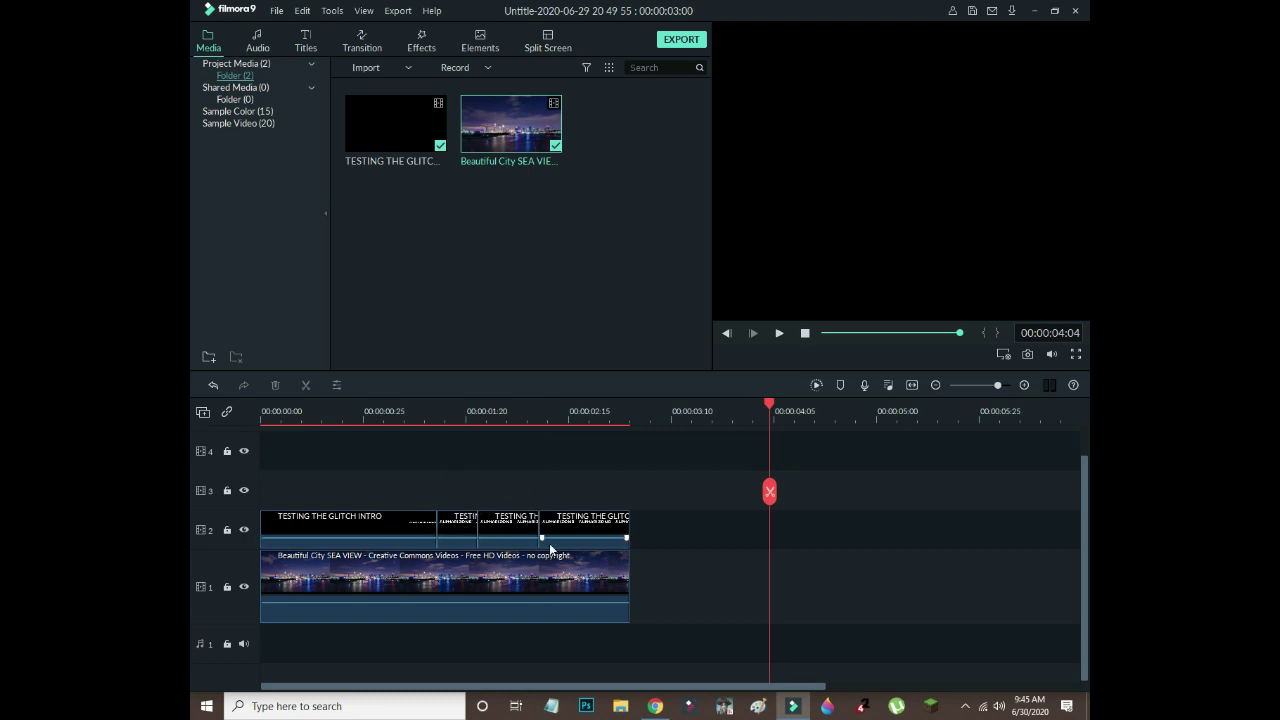
Apply the Sideways 1 shake filter to the first three title segments on track 2.
{"action": "left_click", "coordinate": [423, 50]}
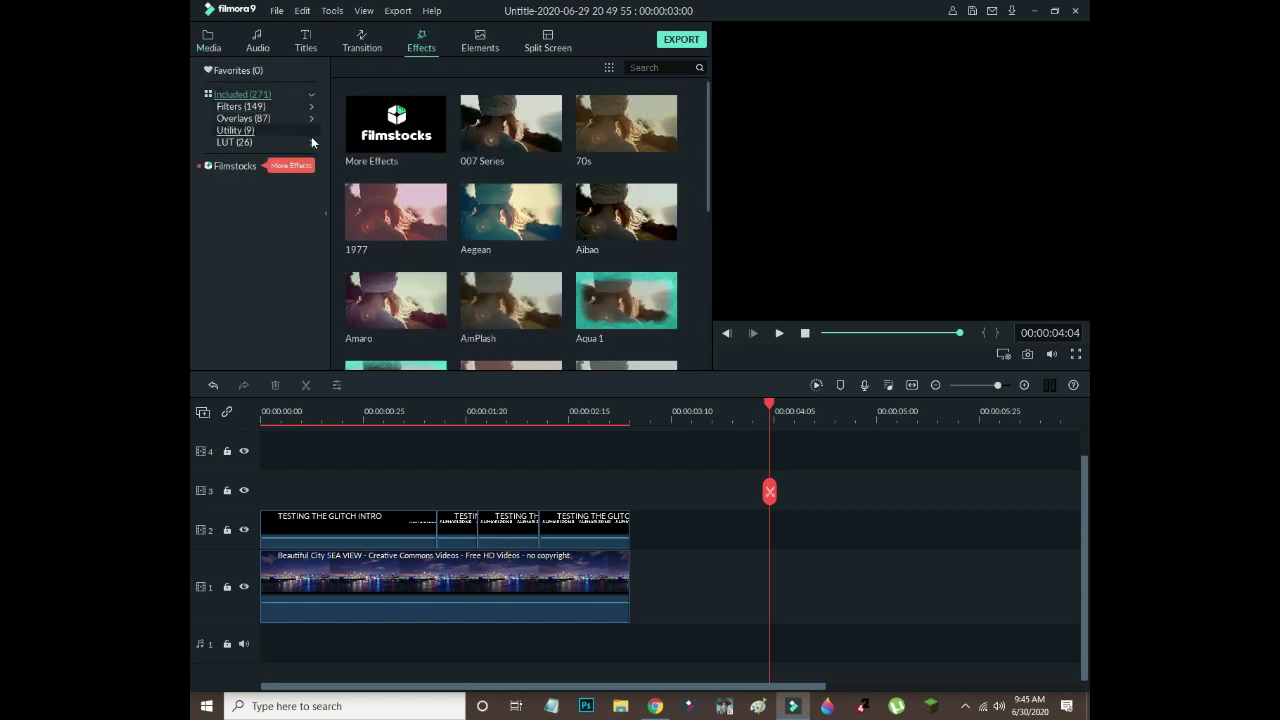
{"action": "left_click", "coordinate": [300, 107]}
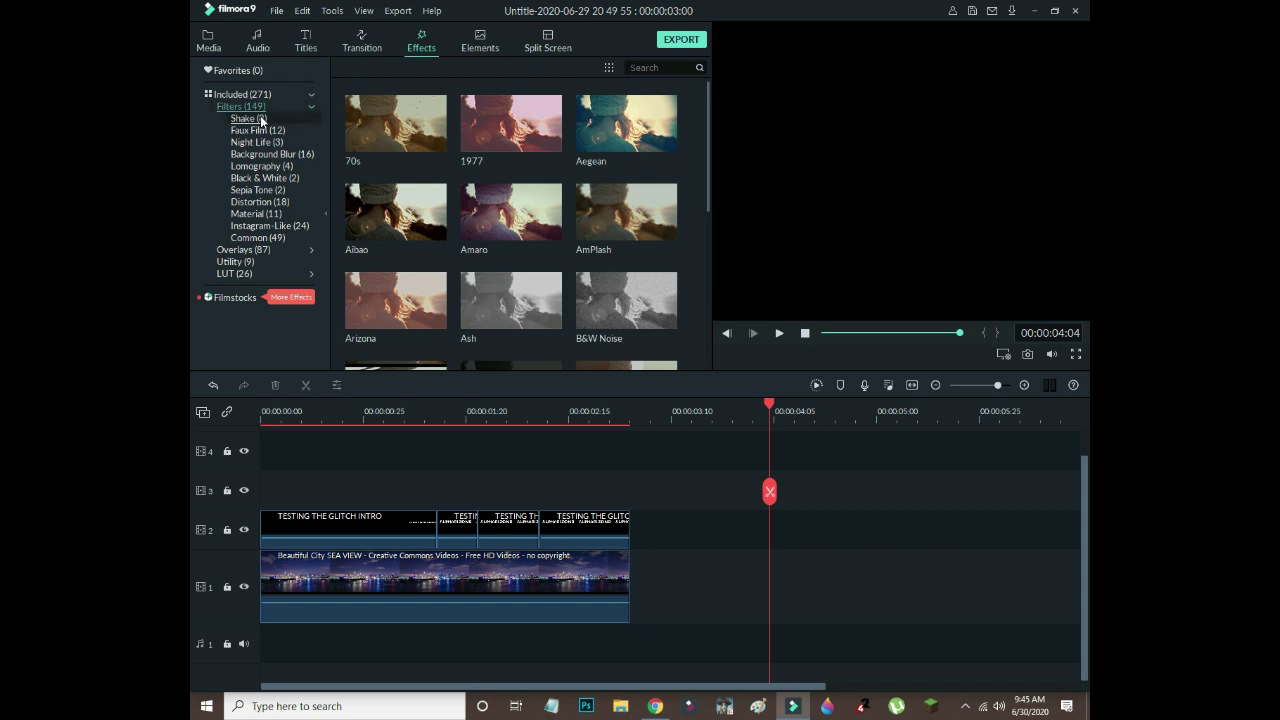
{"action": "left_click", "coordinate": [261, 120]}
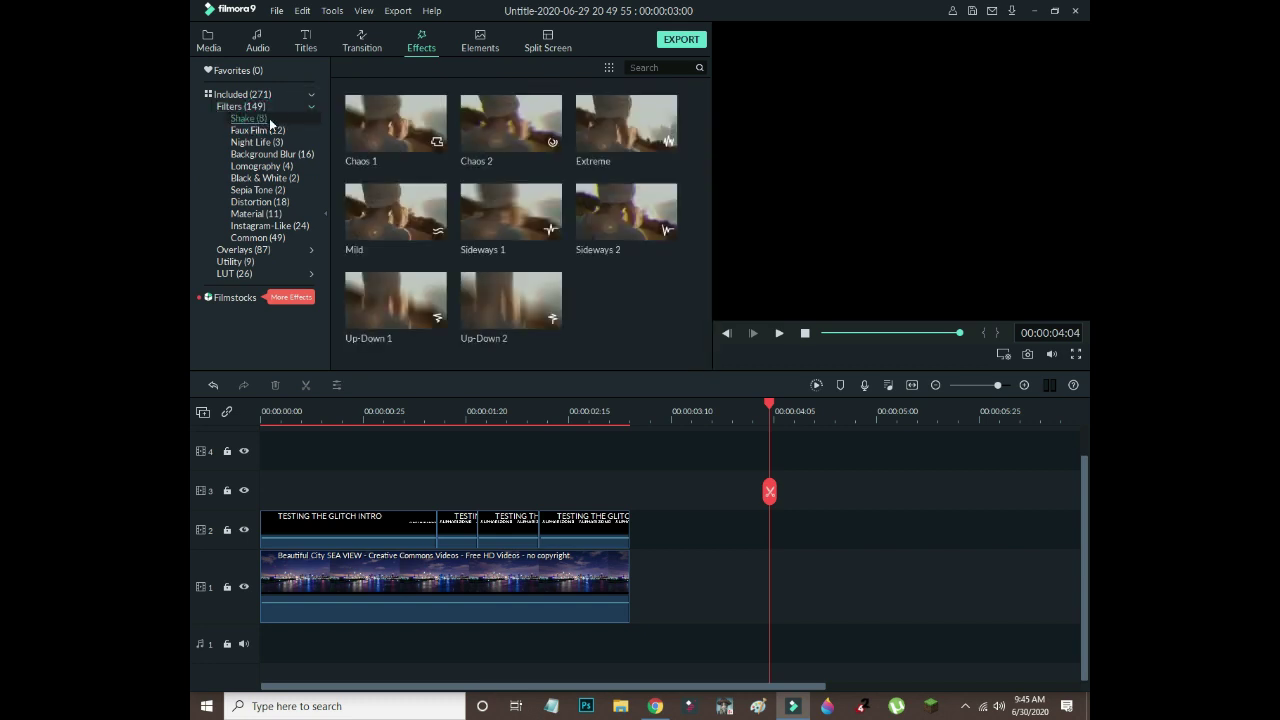
{"action": "left_click", "coordinate": [482, 226]}
{"action": "left_click_drag", "start_coordinate": [402, 344], "coordinate": [285, 531]}
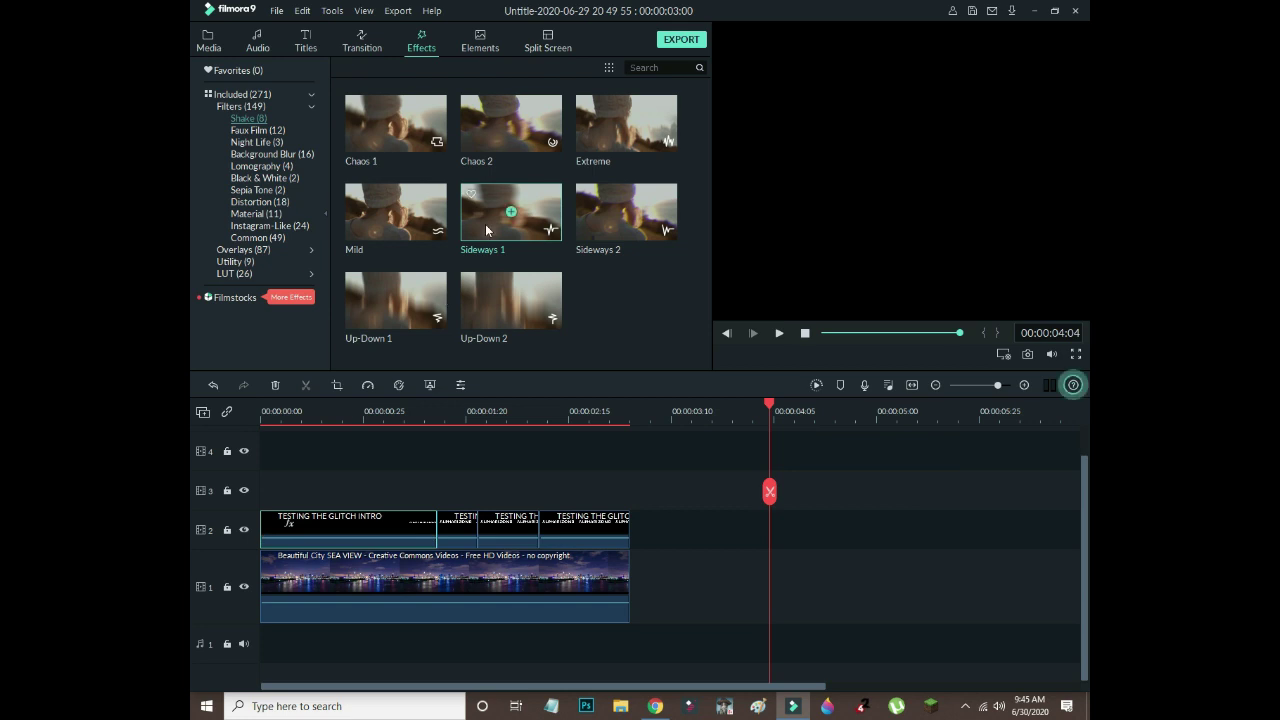
{"action": "left_click_drag", "start_coordinate": [485, 224], "coordinate": [455, 530]}
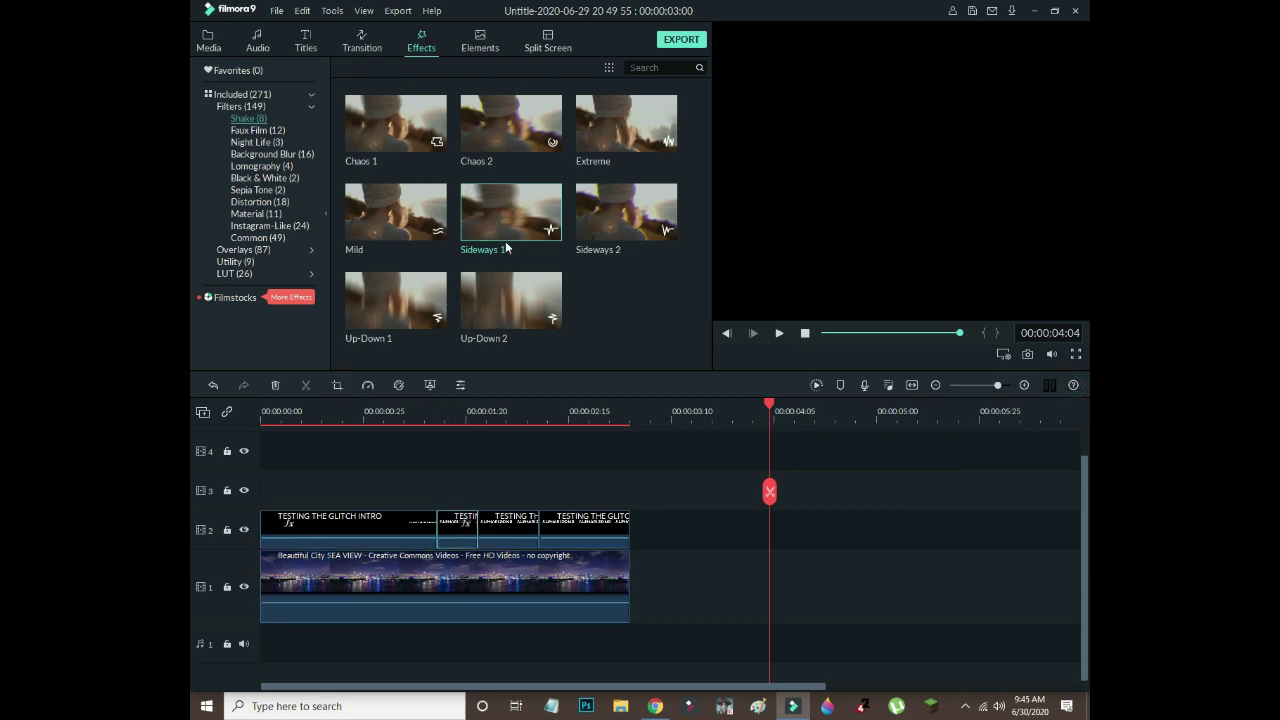
{"action": "left_click_drag", "start_coordinate": [508, 246], "coordinate": [484, 533]}
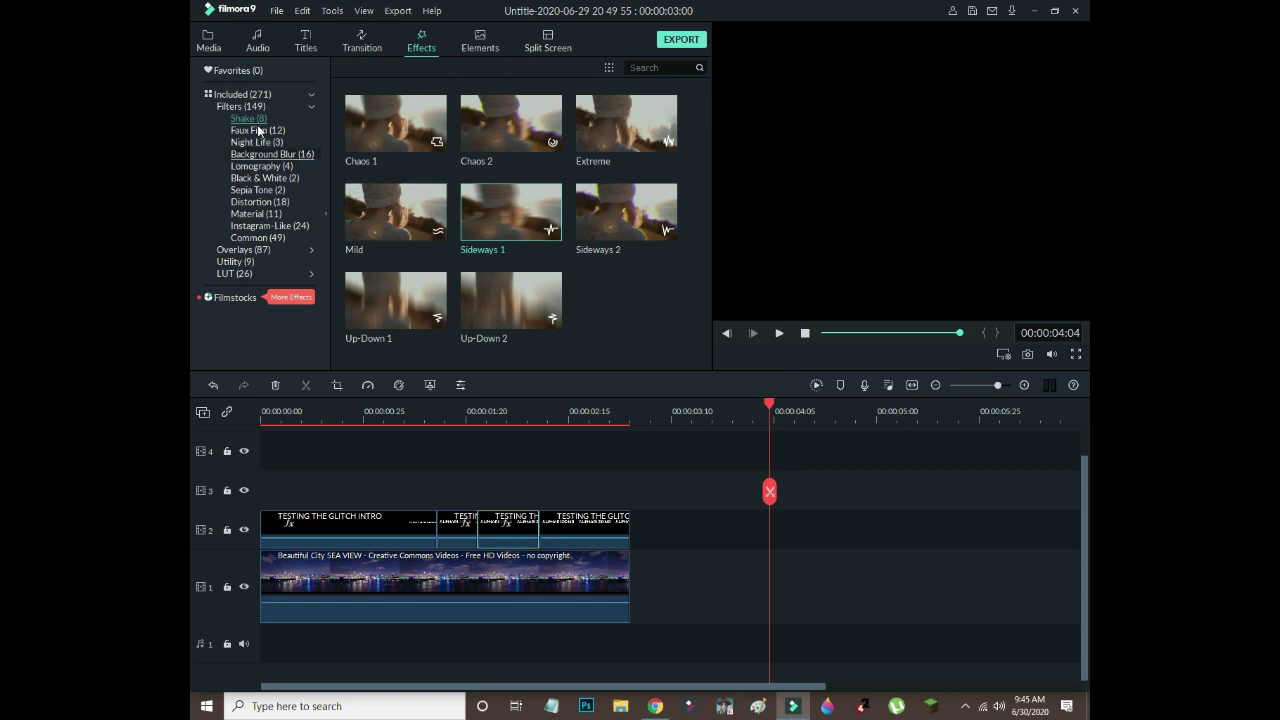
Apply the Chromatic Aberration filter to the second and third title segments, and add the Flip filter to the second.
{"action": "left_click", "coordinate": [255, 204]}
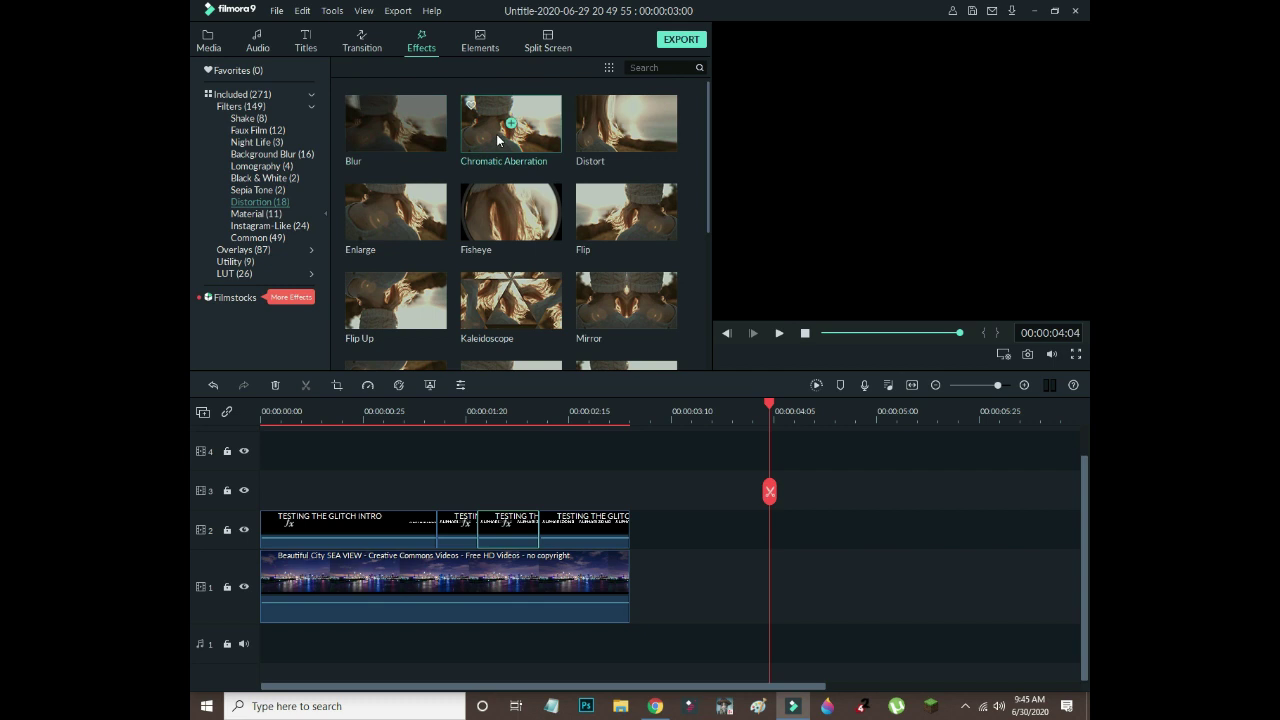
{"action": "left_click_drag", "start_coordinate": [514, 148], "coordinate": [450, 522]}
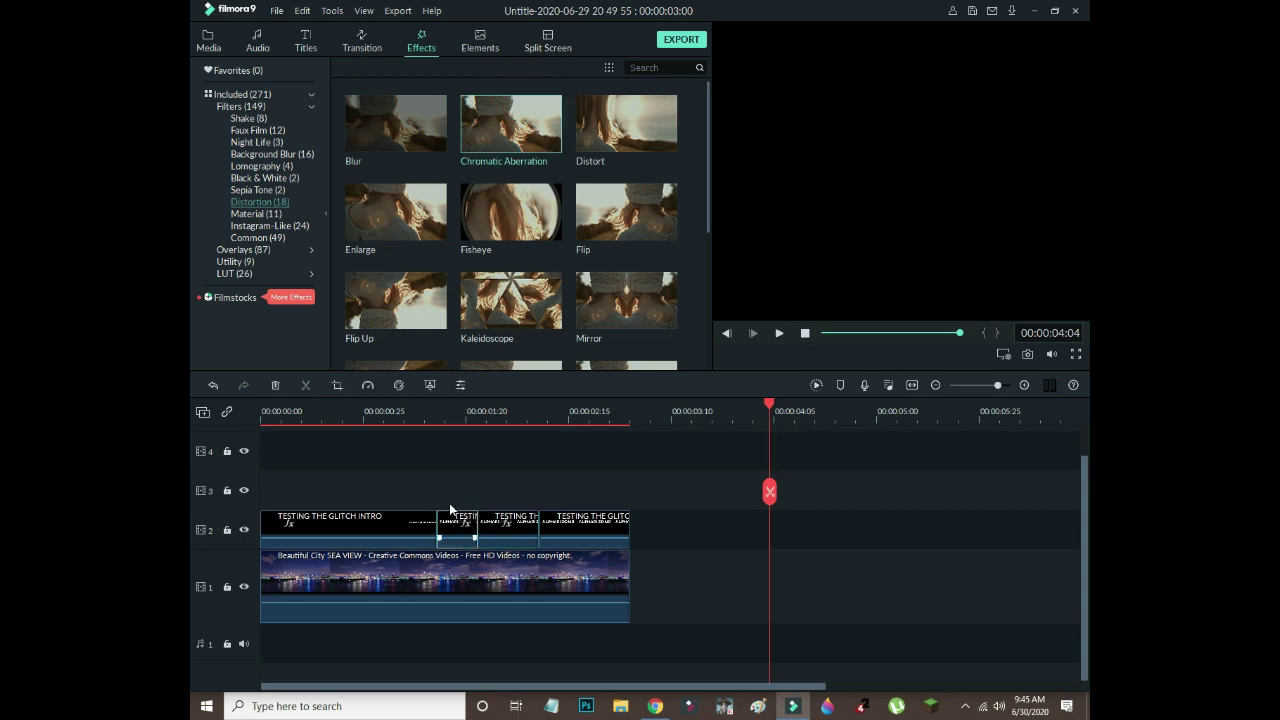
{"action": "left_click_drag", "start_coordinate": [604, 232], "coordinate": [448, 522]}
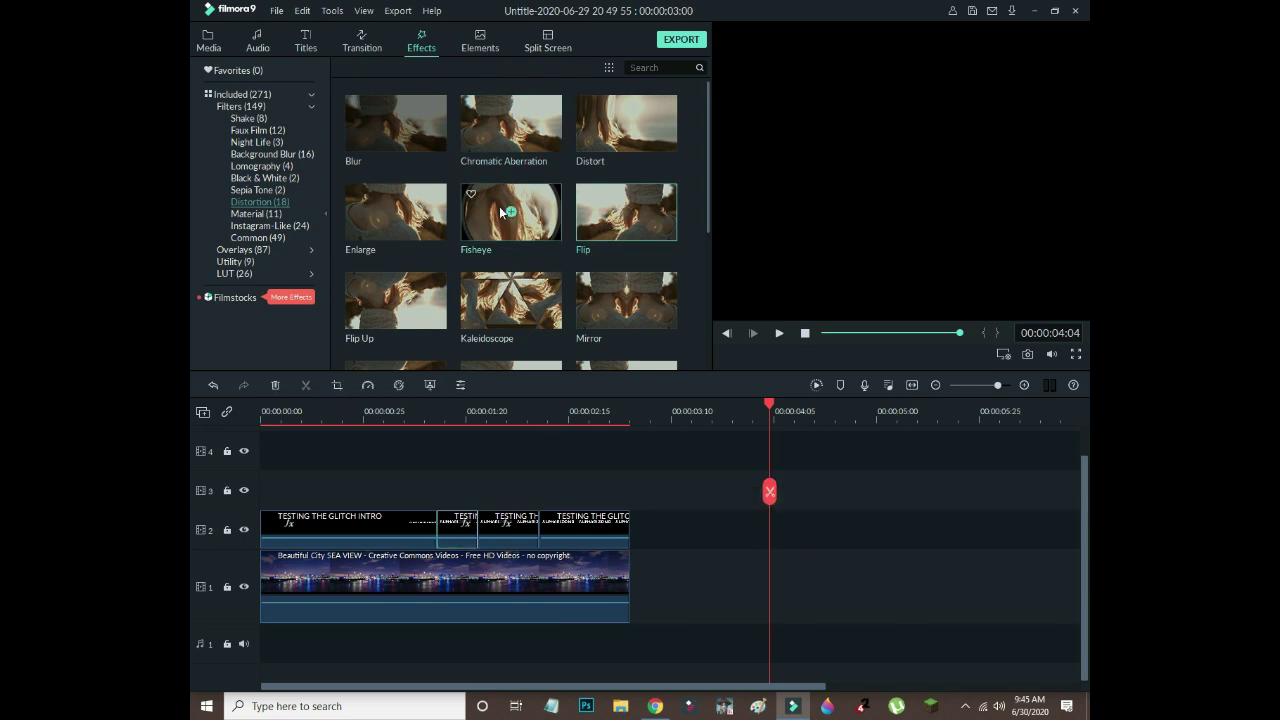
Split the third title segment on track 2 at 00:00:02:00.
{"action": "left_click", "coordinate": [499, 404]}
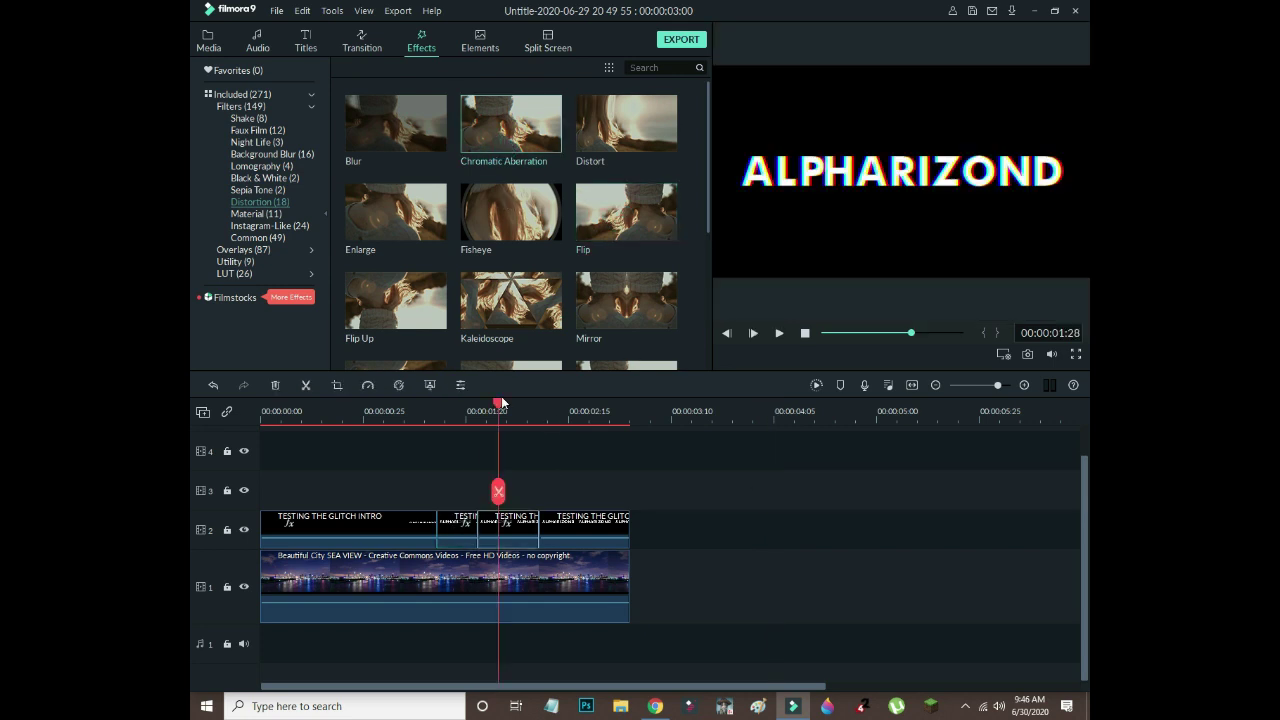
{"action": "mouse_move", "coordinate": [501, 402]}
{"action": "left_mouse_down"}
{"action": "mouse_move", "coordinate": [488, 402]}
{"action": "mouse_move", "coordinate": [519, 402]}
{"action": "mouse_move", "coordinate": [509, 395]}
{"action": "left_mouse_up"}
{"action": "left_click", "coordinate": [523, 525]}
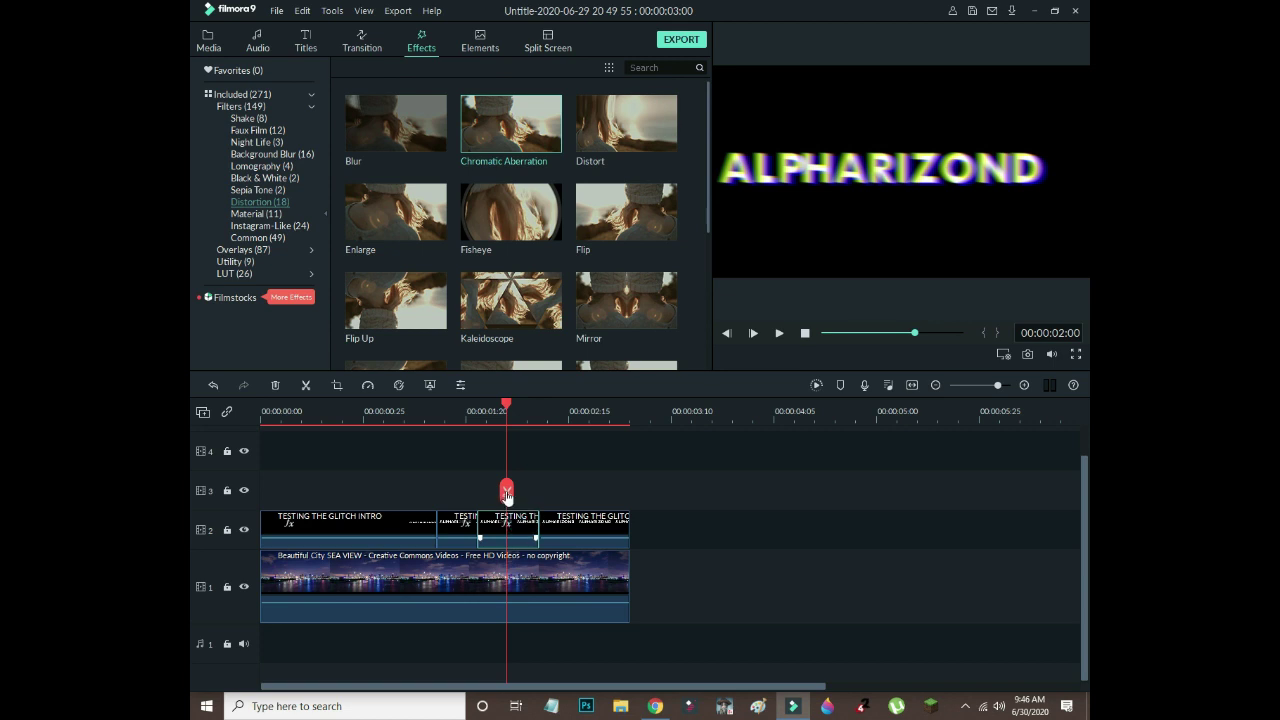
{"action": "left_click", "coordinate": [507, 491]}
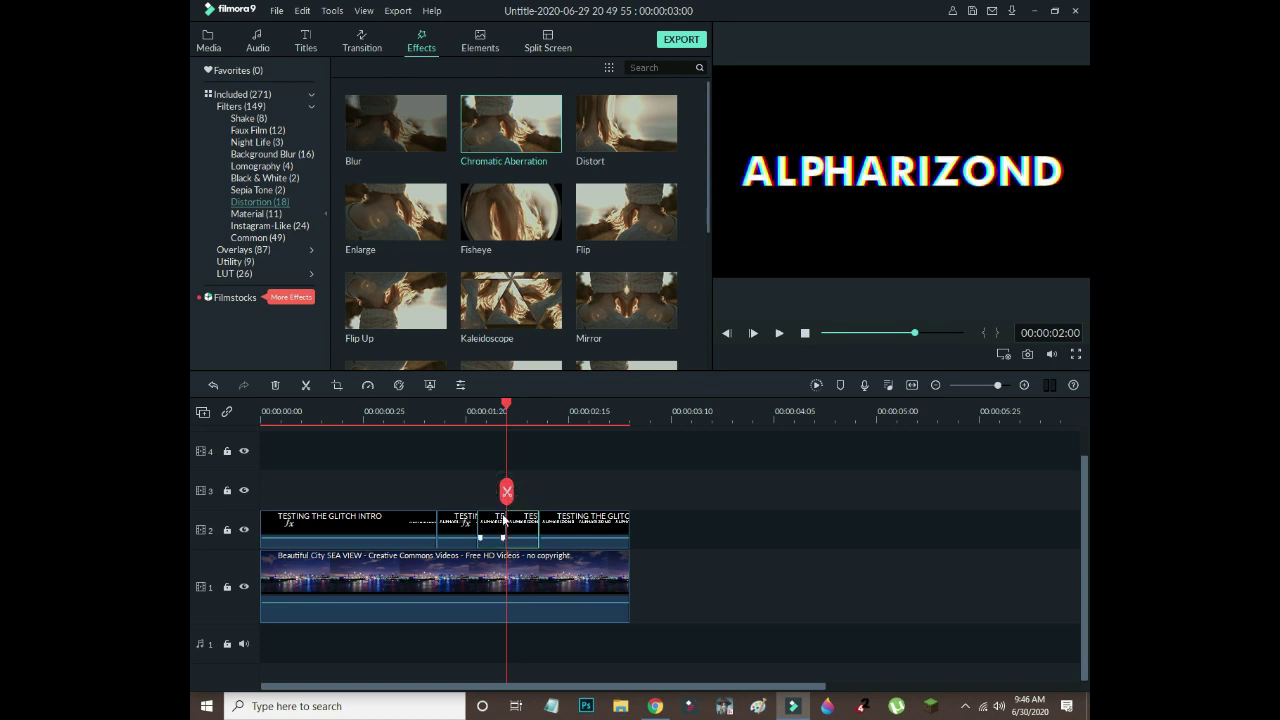
{"action": "left_click", "coordinate": [507, 525]}
{"action": "left_click", "coordinate": [518, 520]}
{"action": "left_click", "coordinate": [503, 522]}
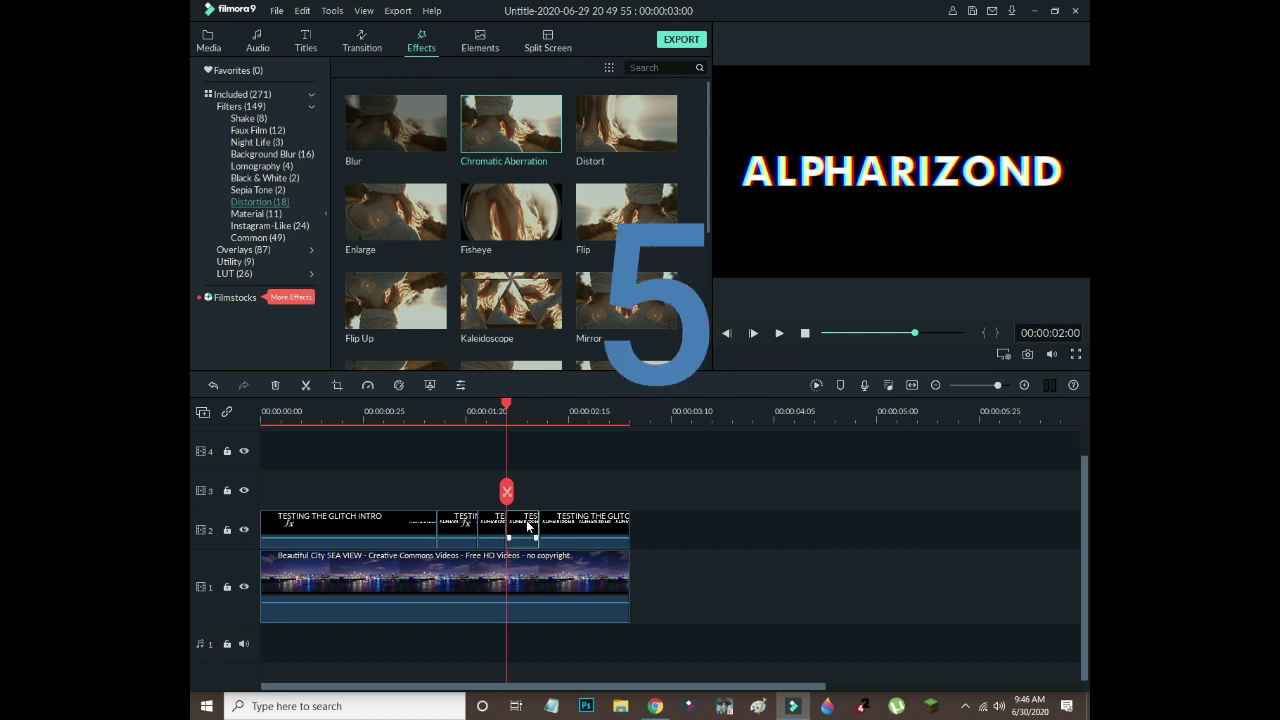
{"action": "left_click", "coordinate": [432, 525]}
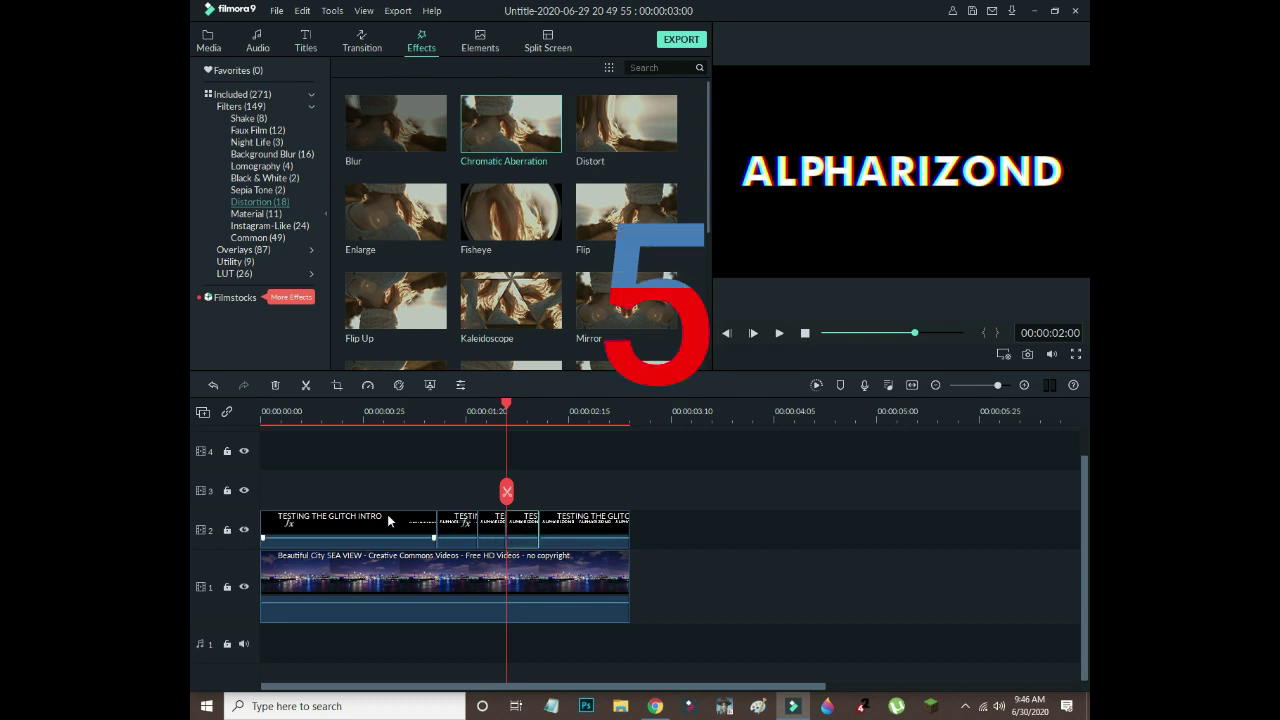
{"action": "left_click", "coordinate": [530, 524]}
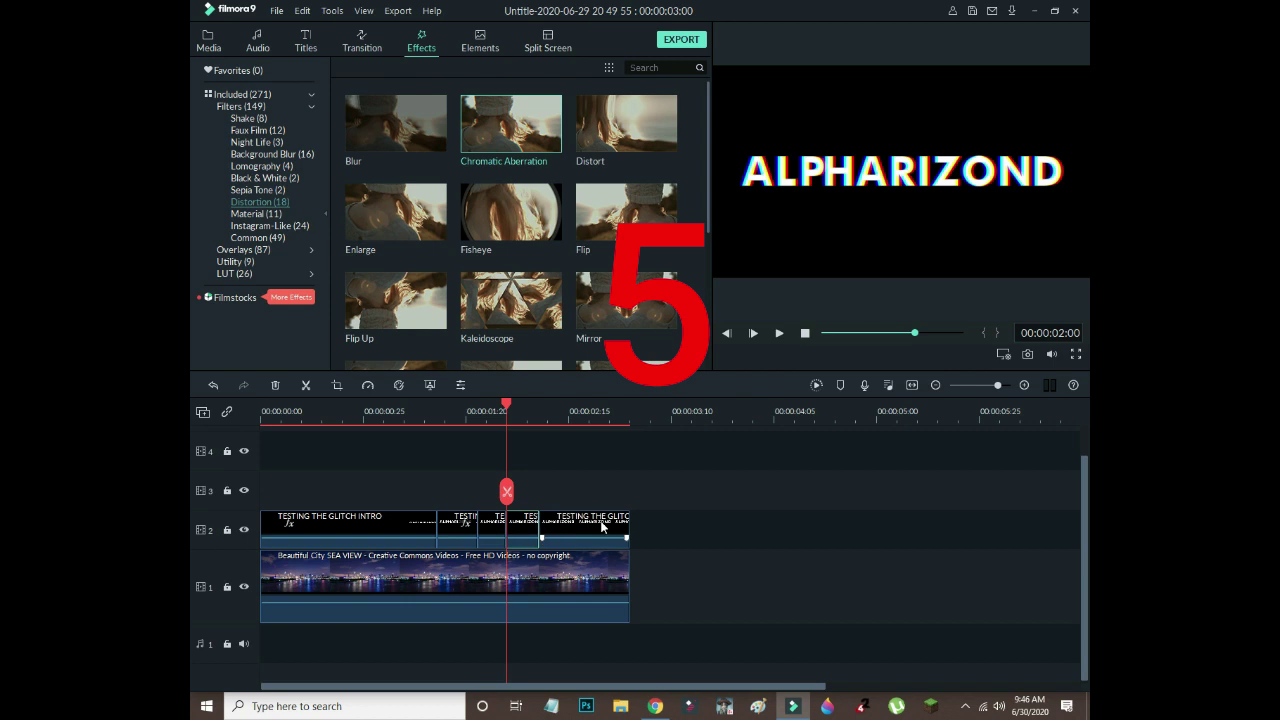
{"action": "left_click", "coordinate": [385, 525]}
{"action": "left_click", "coordinate": [457, 537]}
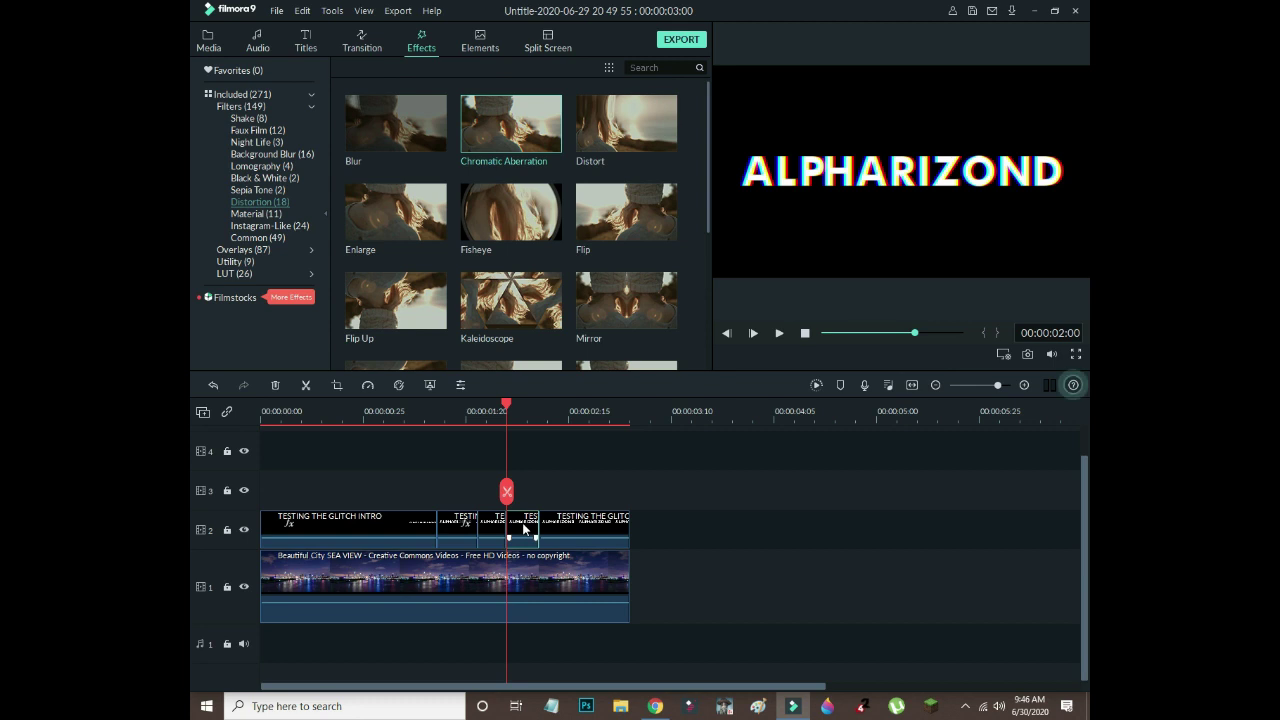
Remove the Sideways 1 and Chromatic Aberration effects from the fourth title segment, starting at 00:00:02:00.
{"action": "double_click", "coordinate": [523, 520]}
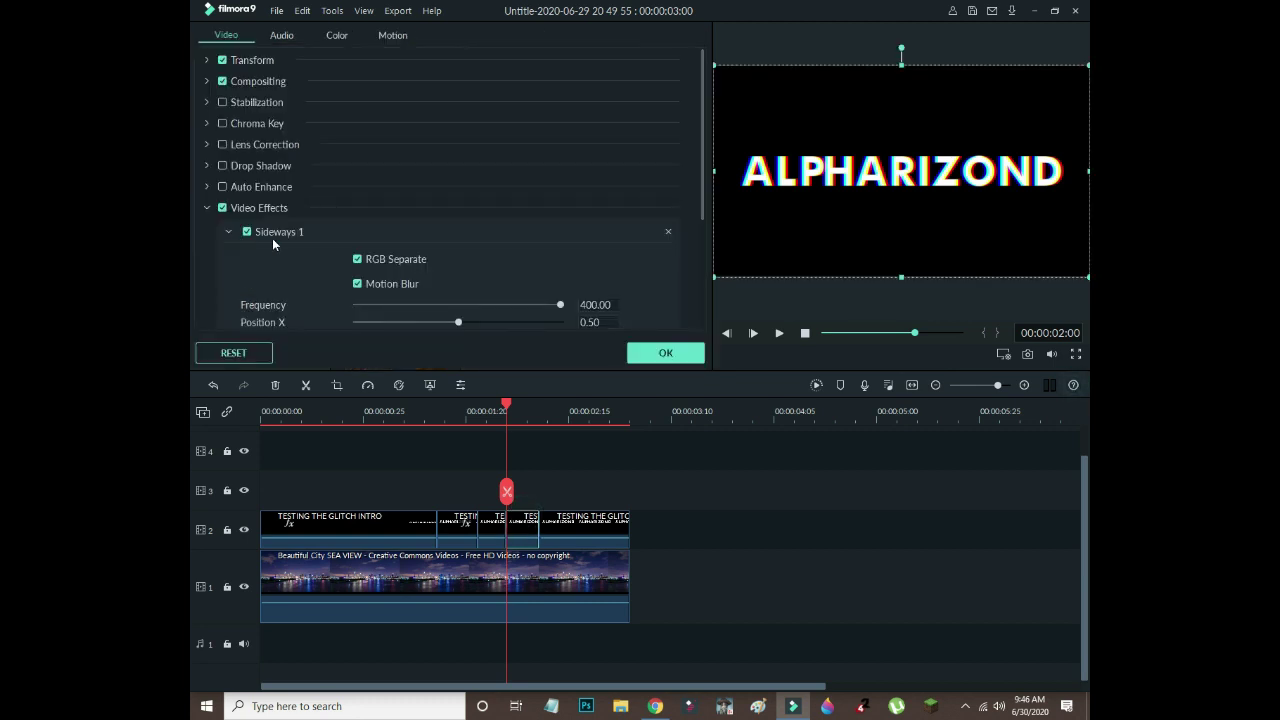
{"action": "left_click", "coordinate": [667, 233]}
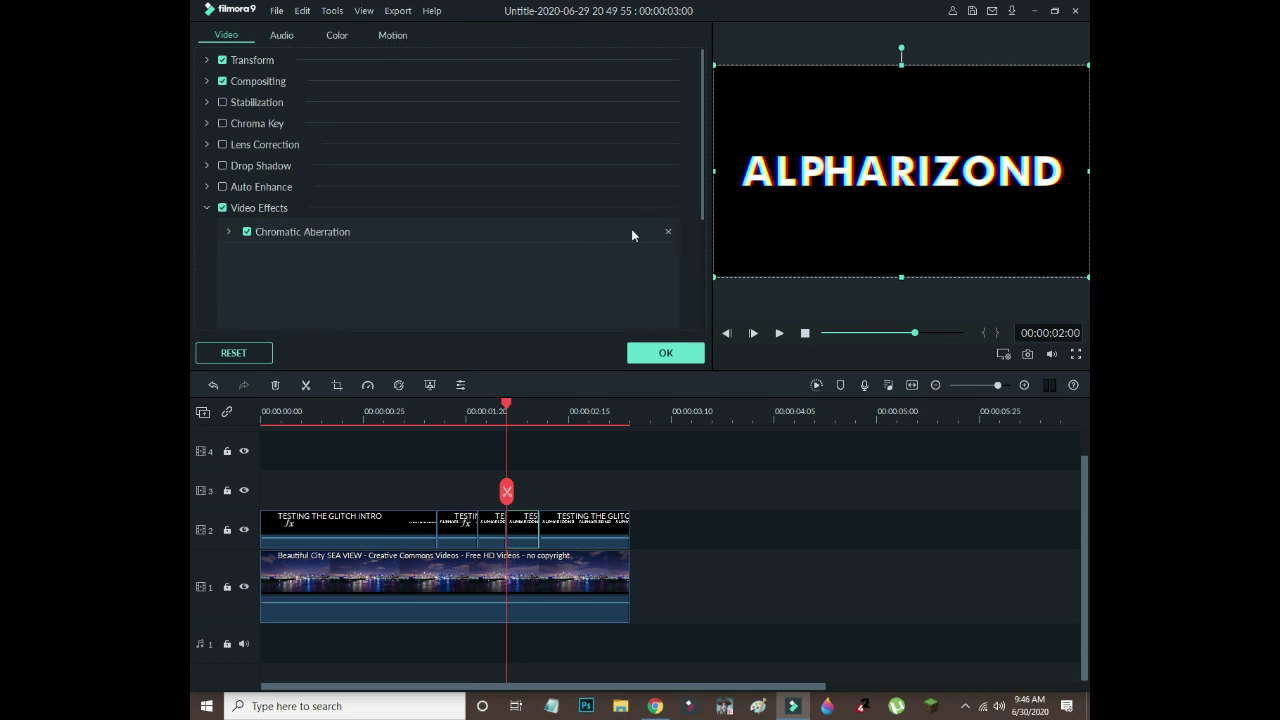
{"action": "left_click", "coordinate": [668, 232]}
{"action": "left_click", "coordinate": [664, 352]}
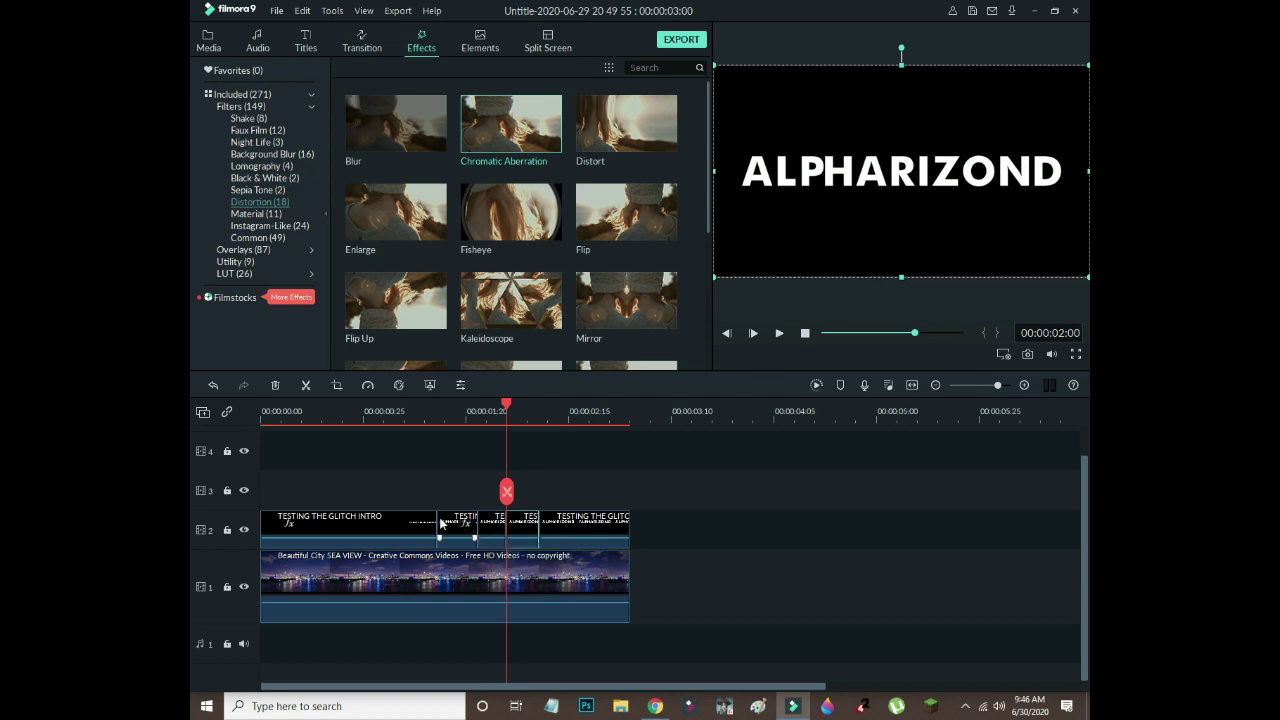
Reduce the Chromatic Aberration fade of the second title segment to 0.29.
{"action": "left_click_drag", "start_coordinate": [507, 490], "coordinate": [326, 486]}
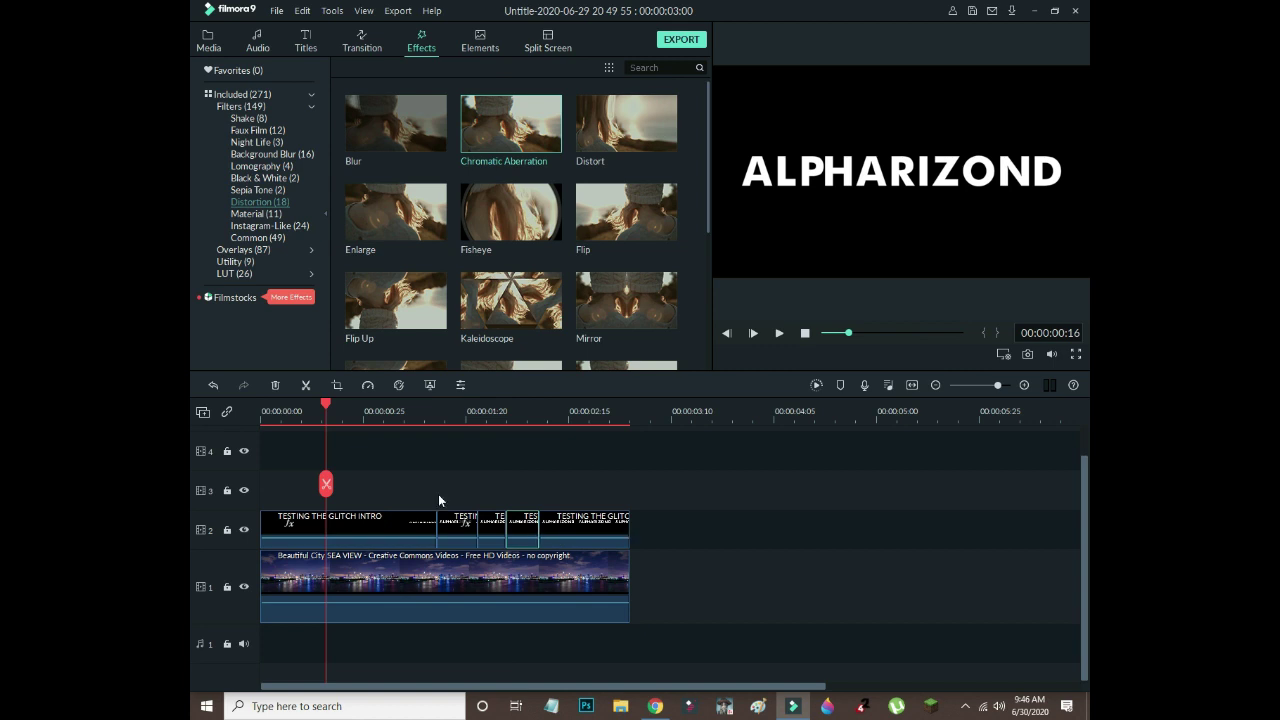
{"action": "double_click", "coordinate": [462, 524]}
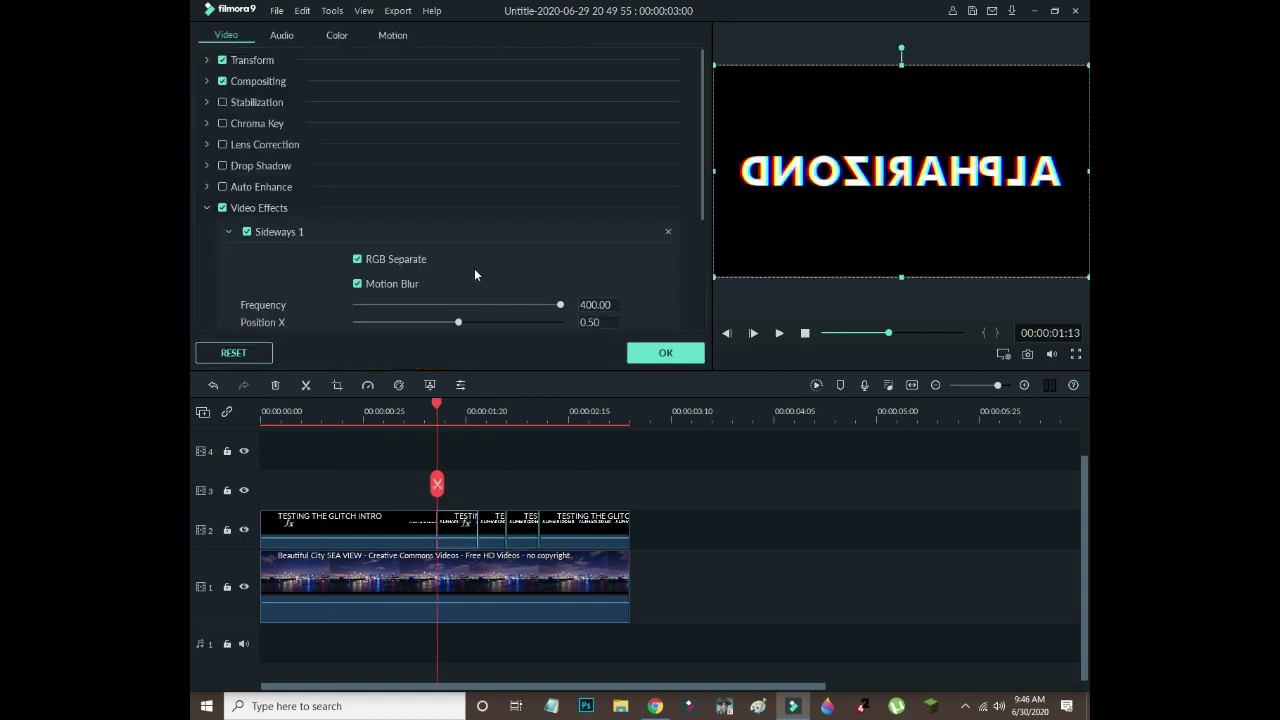
{"action": "scroll", "coordinate": [474, 268], "scroll_direction": "down", "scroll_amount": 3}
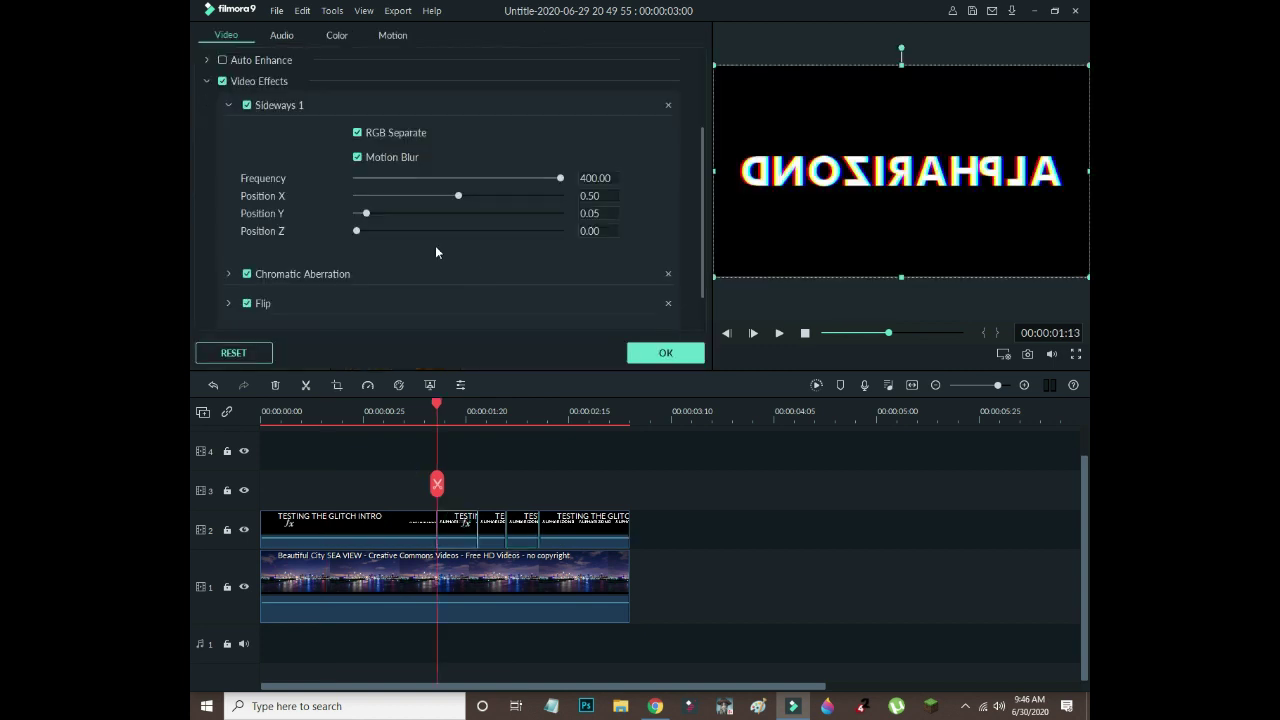
{"action": "left_click", "coordinate": [229, 274]}
{"action": "scroll", "coordinate": [560, 300], "scroll_direction": "down", "scroll_amount": 1}
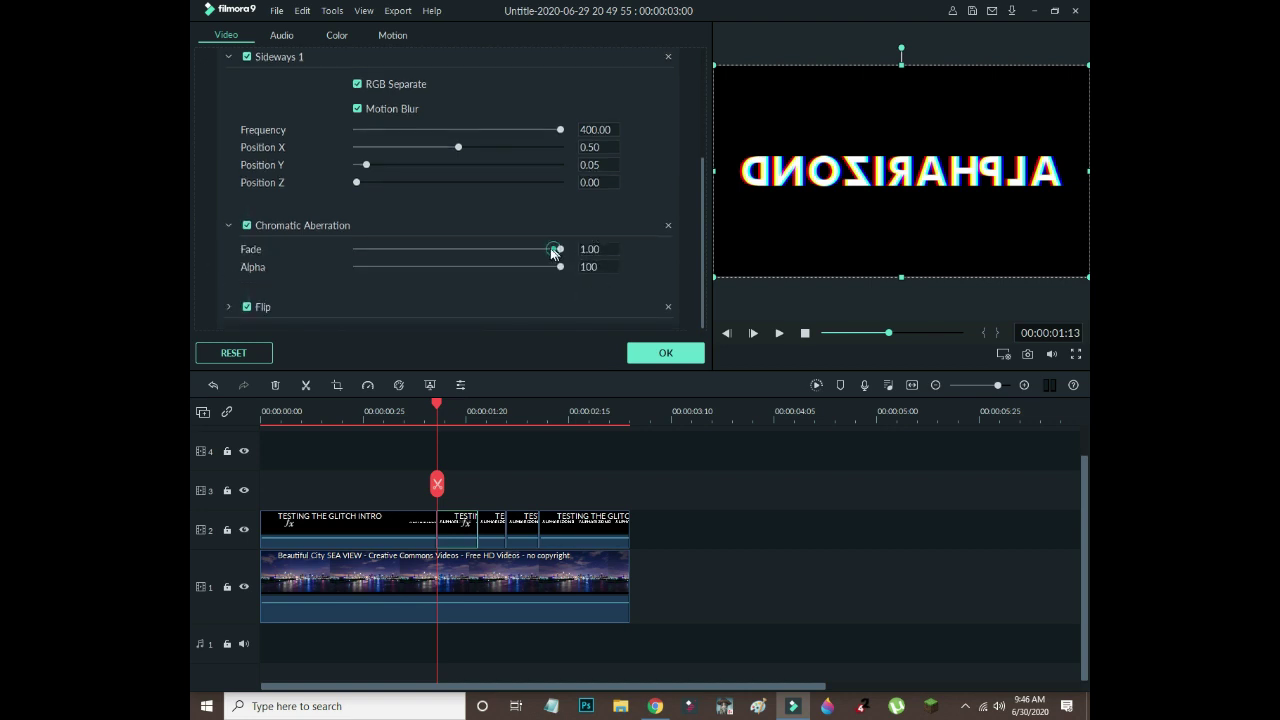
{"action": "left_click_drag", "start_coordinate": [558, 250], "coordinate": [418, 251]}
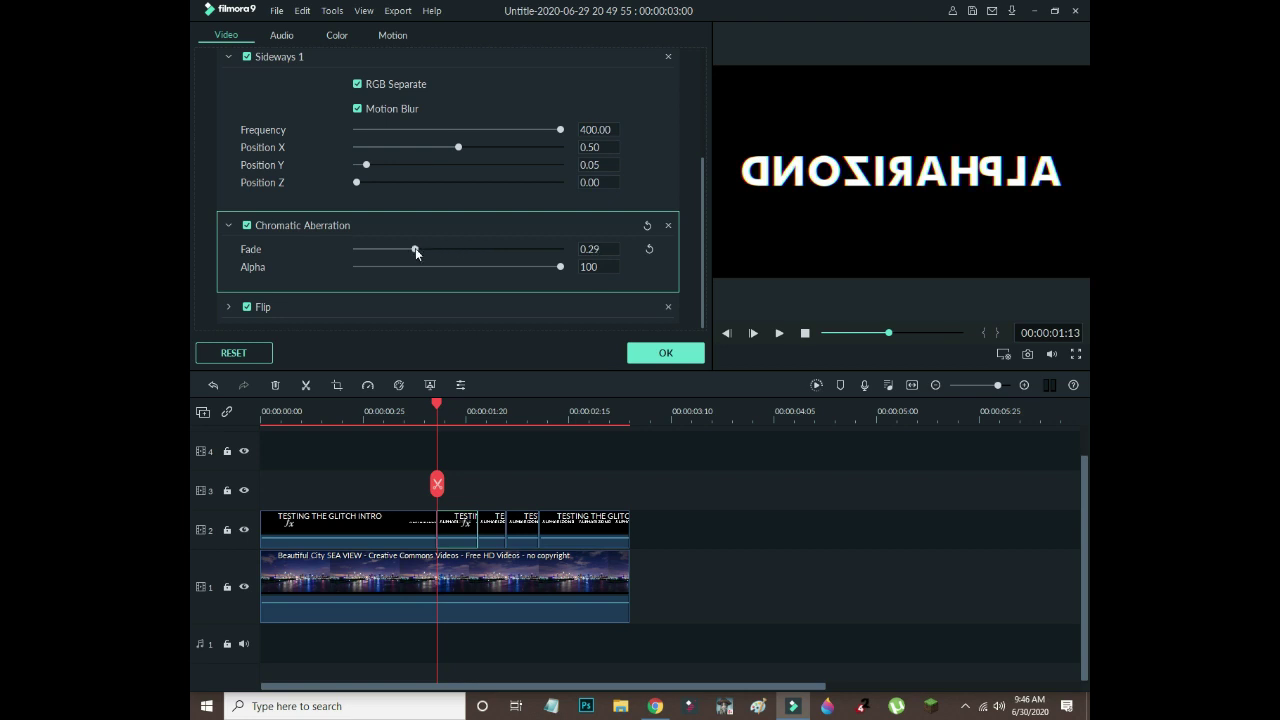
{"action": "left_click", "coordinate": [660, 352]}
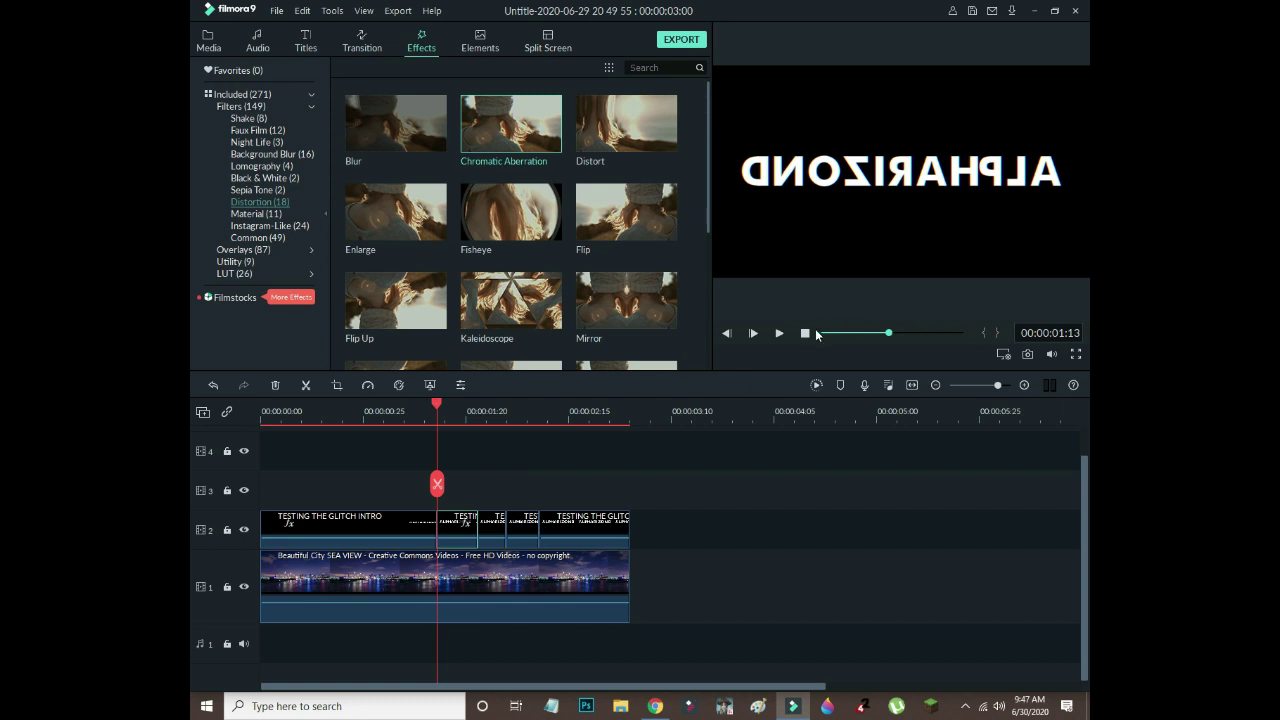
Return the playhead to the start of the timeline and render the preview for smooth playback.
{"action": "left_click", "coordinate": [805, 333]}
{"action": "left_click", "coordinate": [815, 386]}
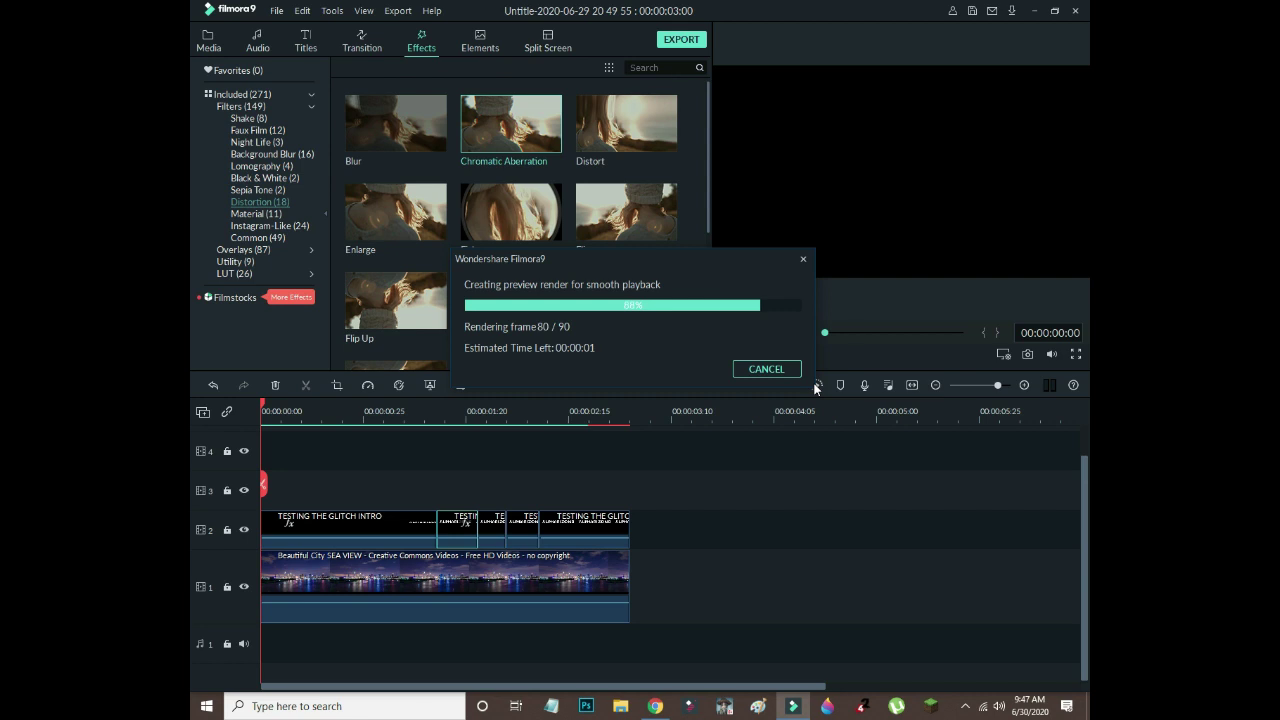
Set the blending mode of the first title segment on track 2 to Lighten.
{"action": "double_click", "coordinate": [382, 522]}
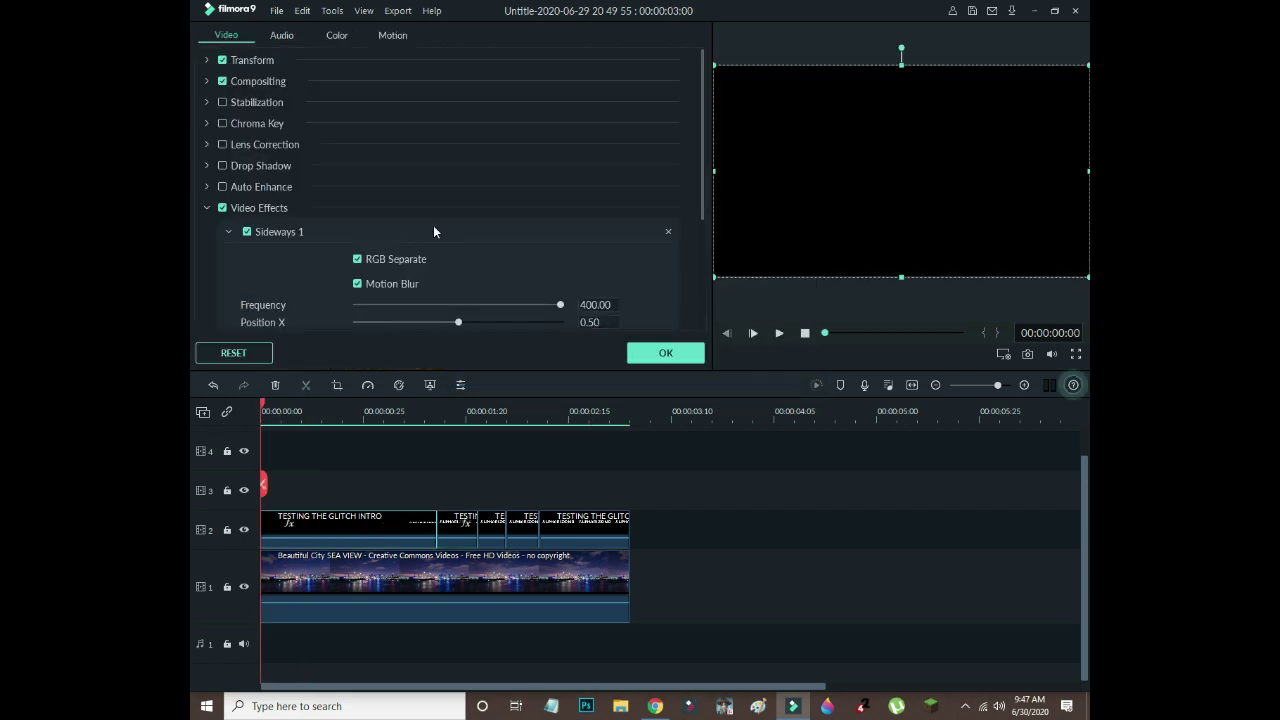
{"action": "left_click", "coordinate": [206, 81]}
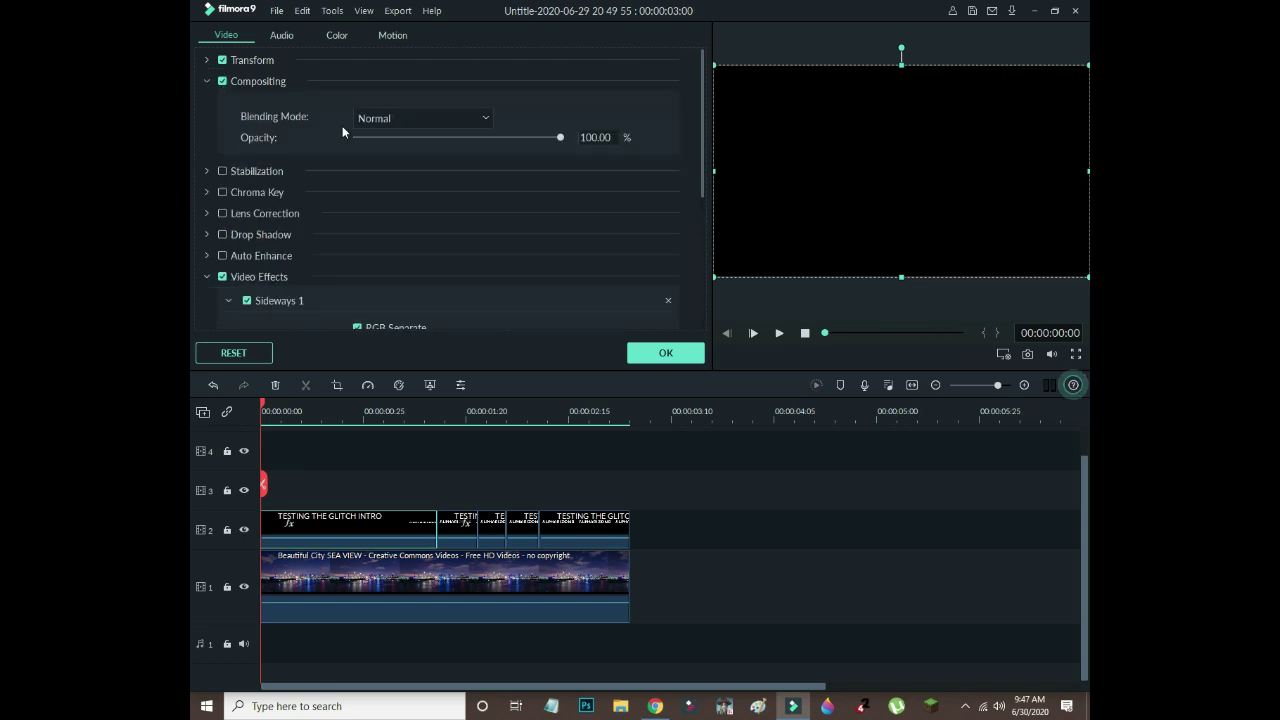
{"action": "left_click", "coordinate": [402, 120]}
{"action": "left_click", "coordinate": [382, 207]}
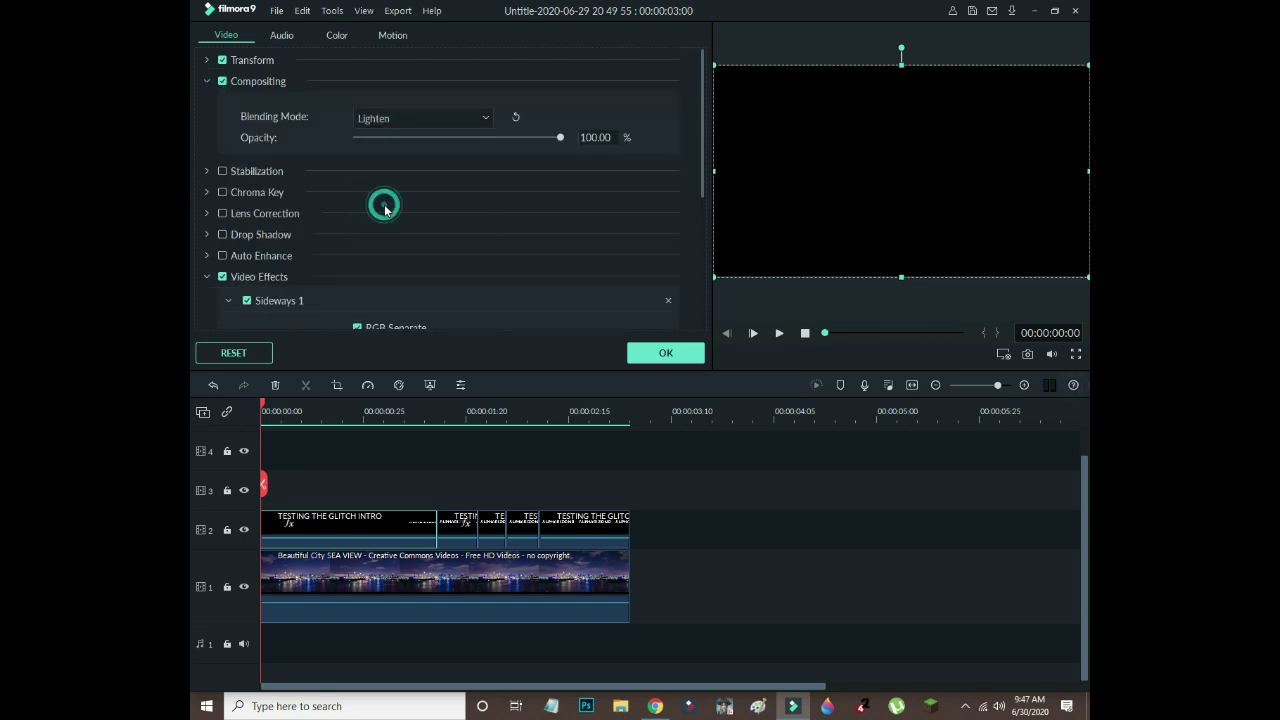
{"action": "left_click", "coordinate": [656, 355]}
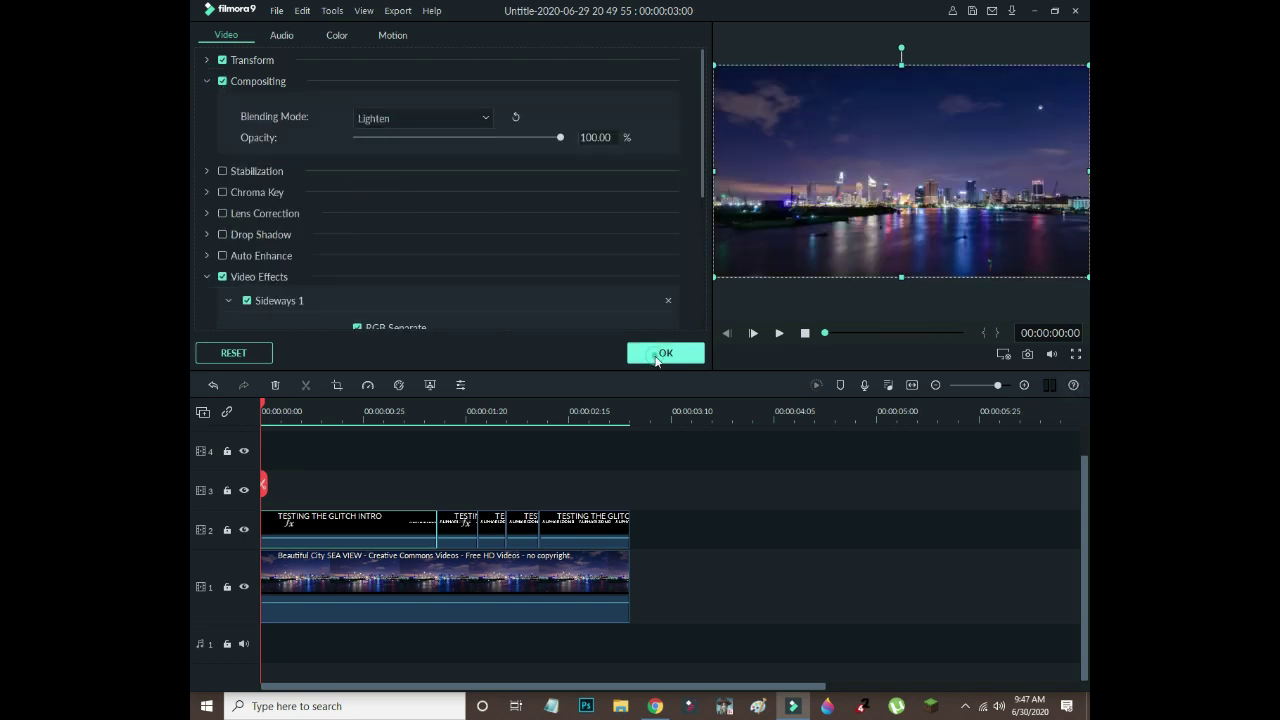
Set the blending mode of the second and third title segments on track 2 to Lighten.
{"action": "double_click", "coordinate": [463, 527]}
{"action": "left_click", "coordinate": [414, 117]}
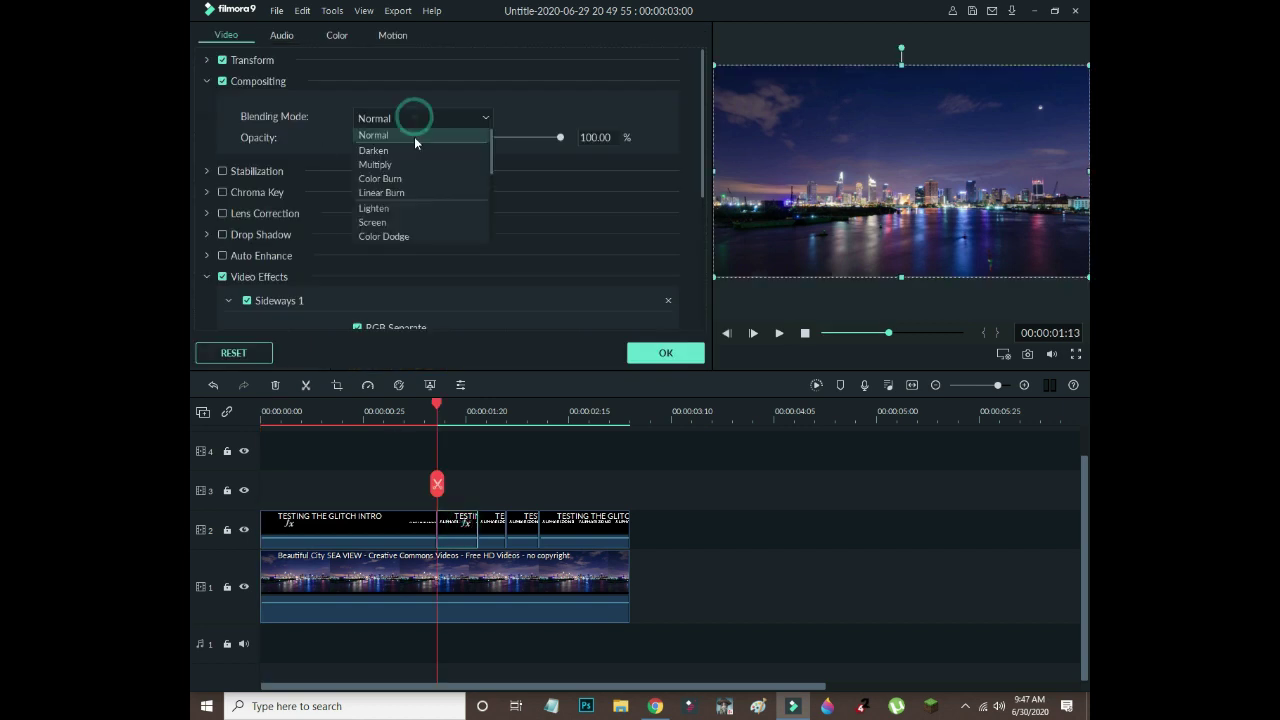
{"action": "left_click", "coordinate": [409, 206]}
{"action": "left_click", "coordinate": [636, 353]}
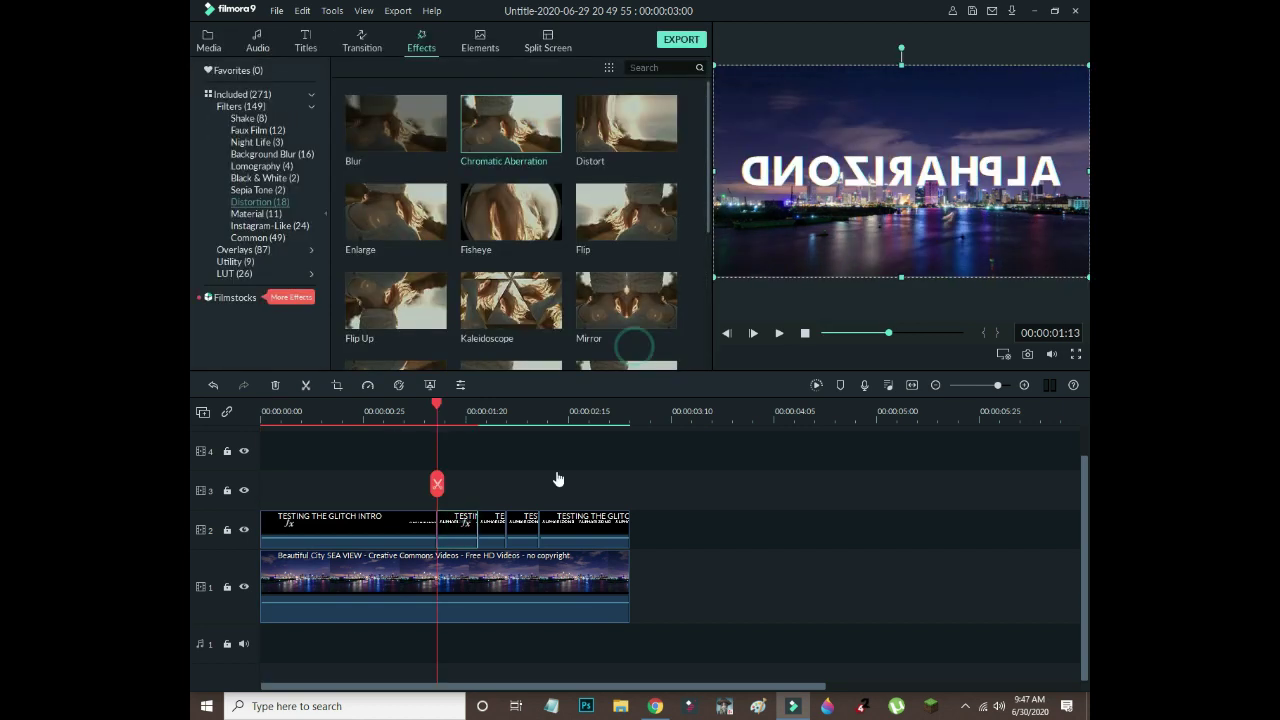
{"action": "double_click", "coordinate": [493, 527]}
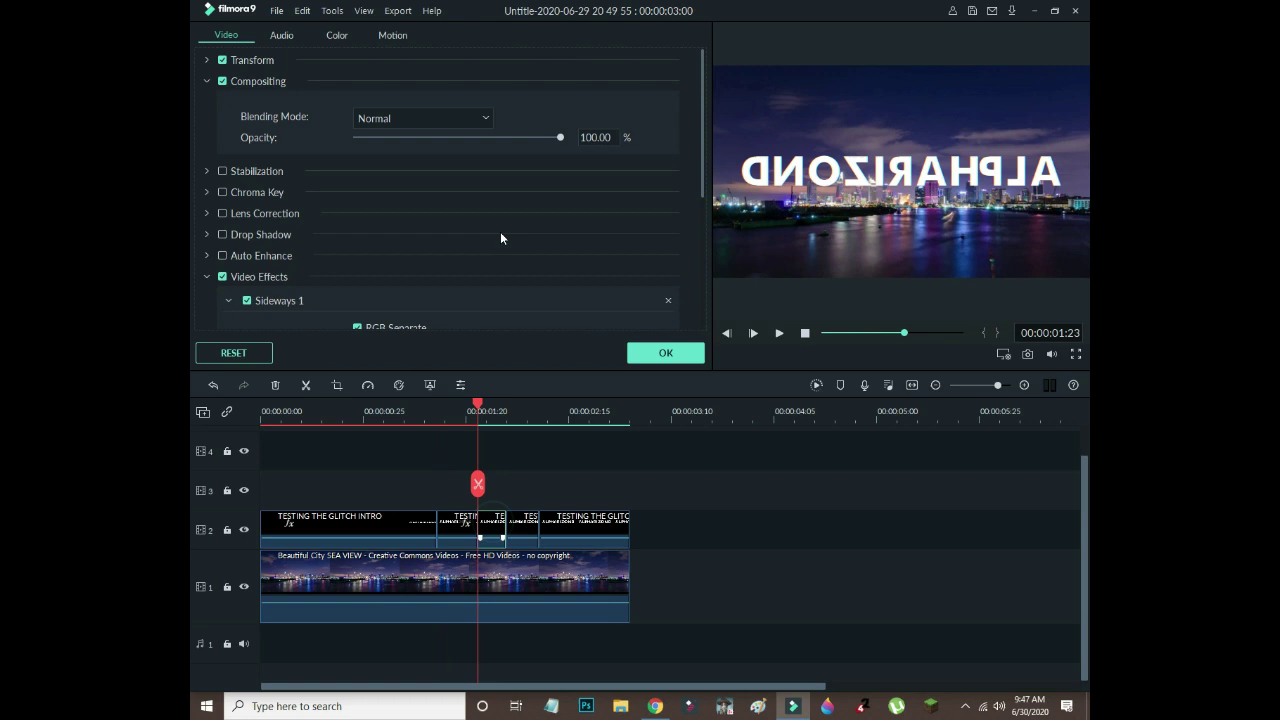
{"action": "left_click", "coordinate": [459, 115]}
{"action": "left_click", "coordinate": [421, 208]}
{"action": "left_click", "coordinate": [644, 350]}
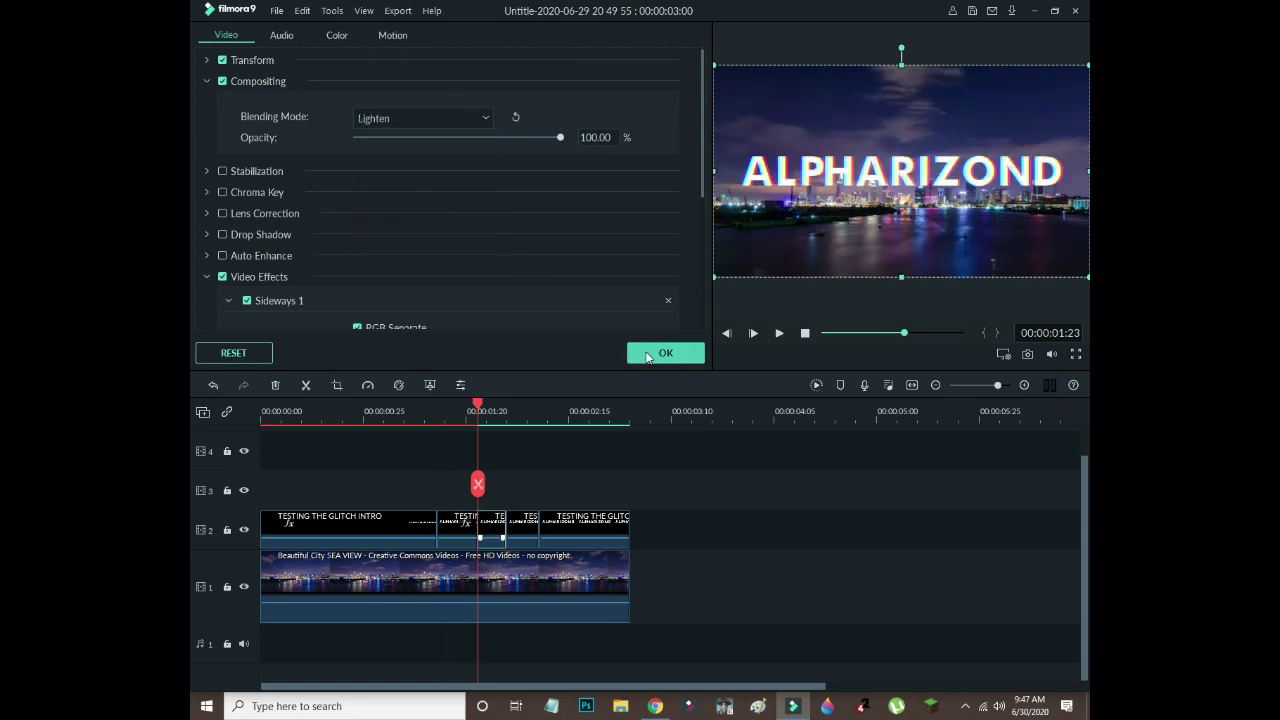
Set the blending mode of the fourth and fifth title segments on track 2 to Lighten.
{"action": "double_click", "coordinate": [531, 517]}
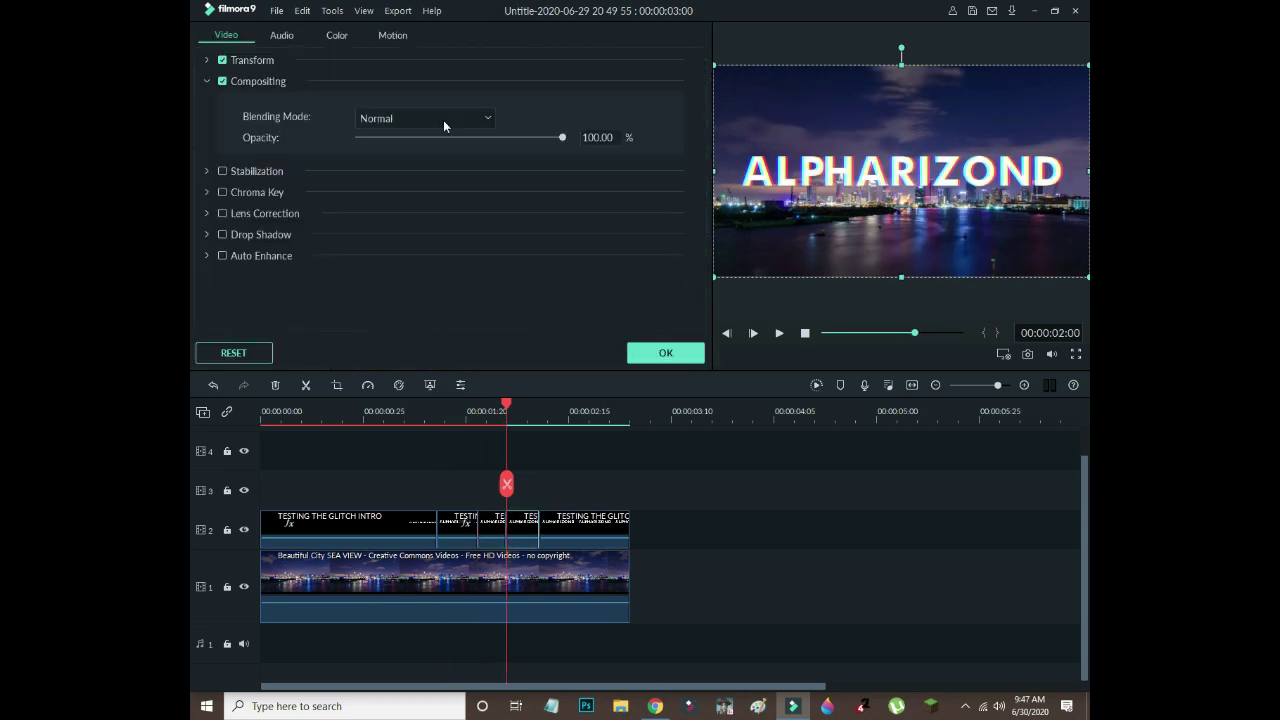
{"action": "left_click", "coordinate": [443, 120]}
{"action": "left_click", "coordinate": [424, 206]}
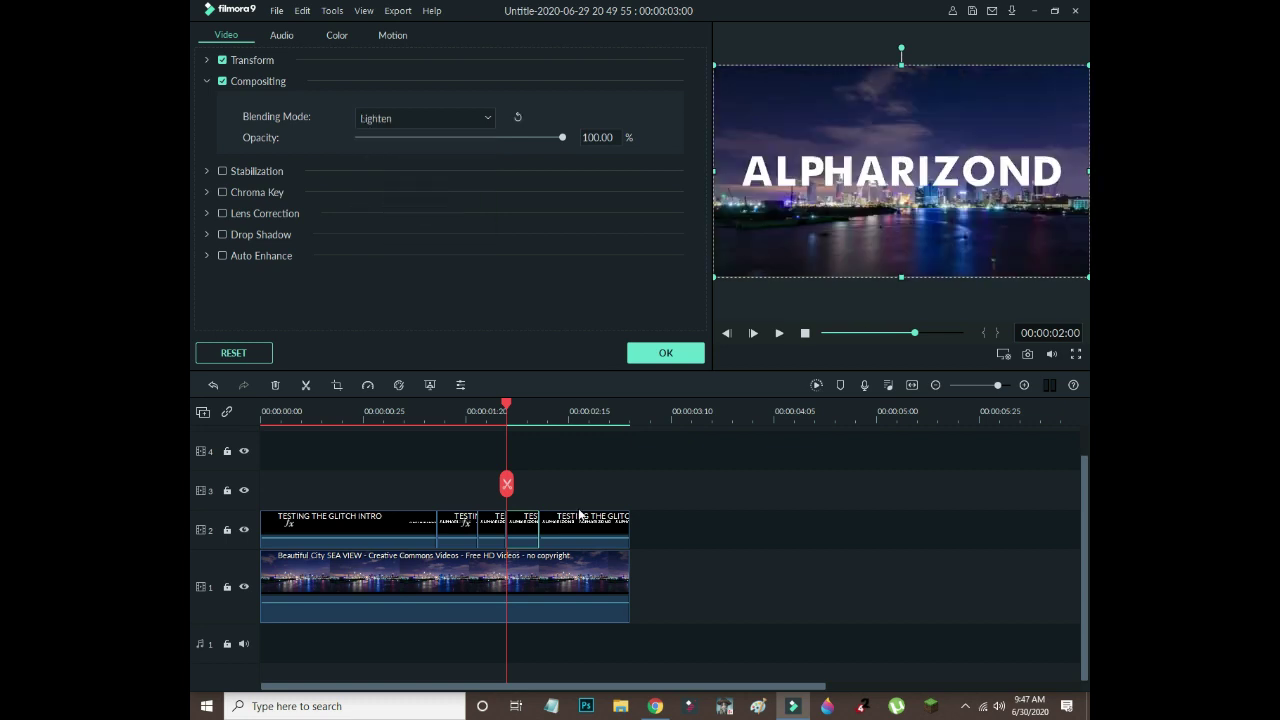
{"action": "double_click", "coordinate": [583, 517]}
{"action": "left_click", "coordinate": [434, 120]}
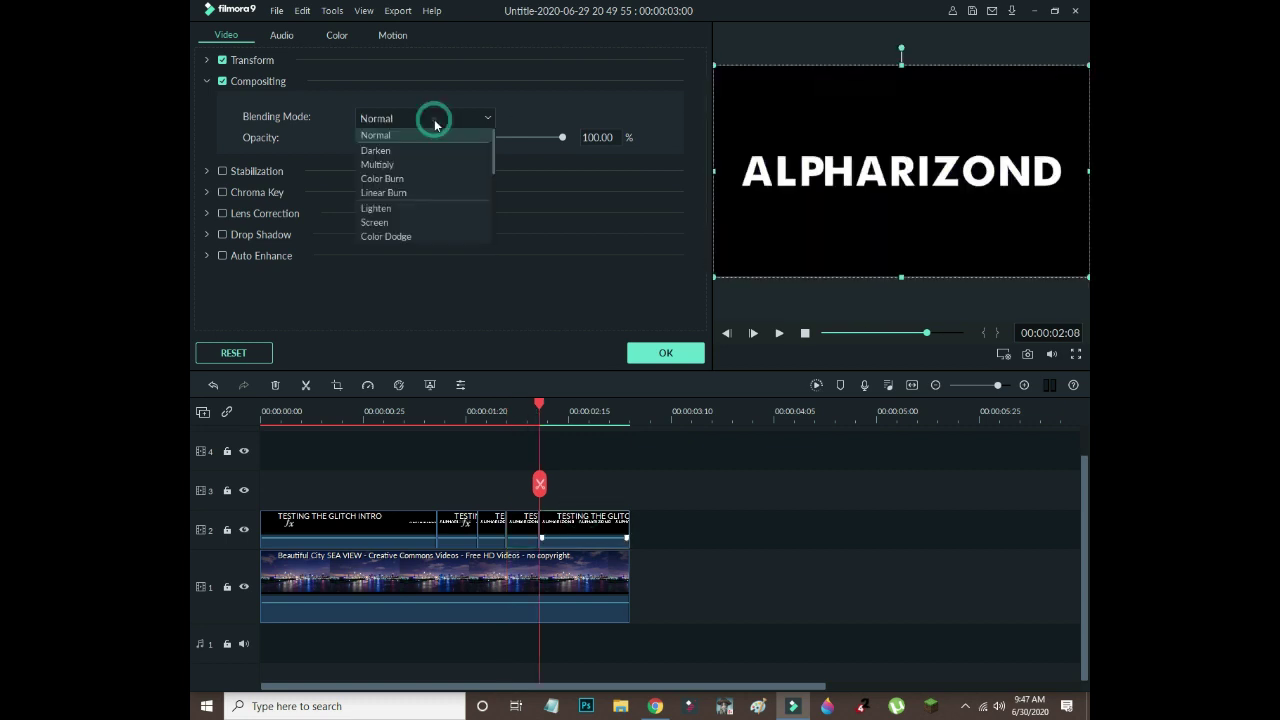
{"action": "left_click", "coordinate": [433, 209]}
{"action": "left_click", "coordinate": [665, 352]}
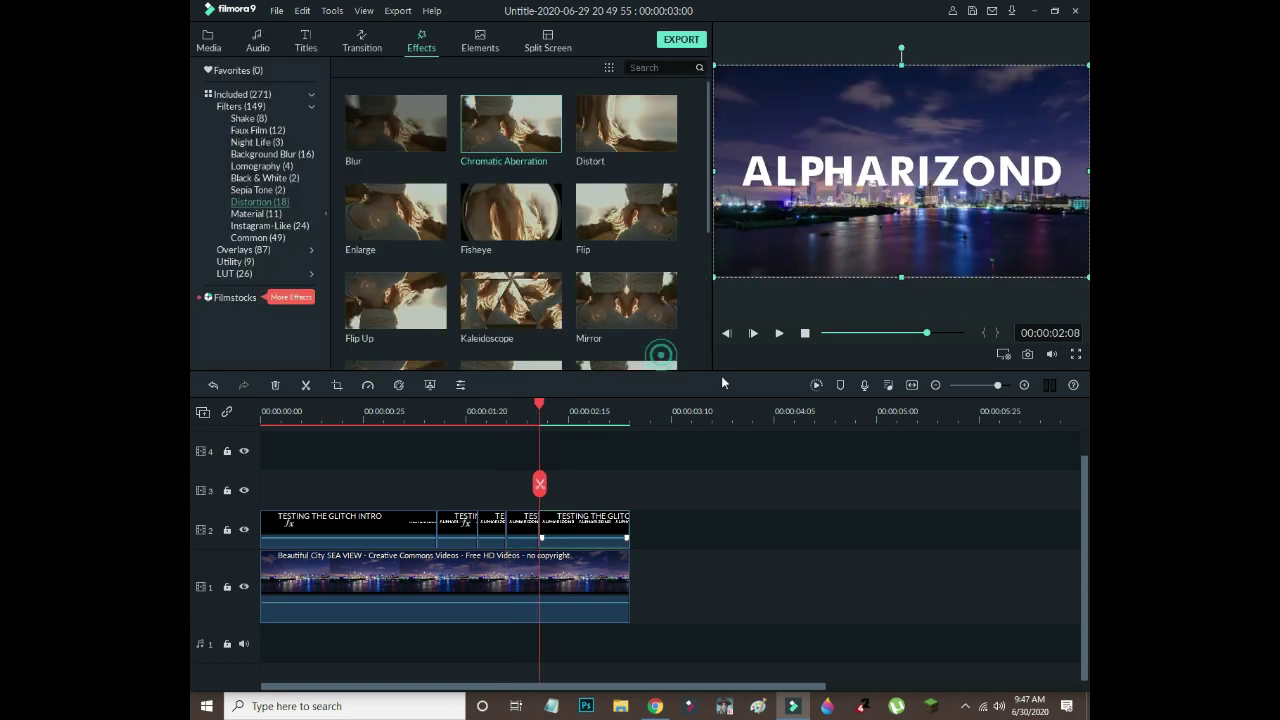
{"action": "double_click", "coordinate": [592, 524]}
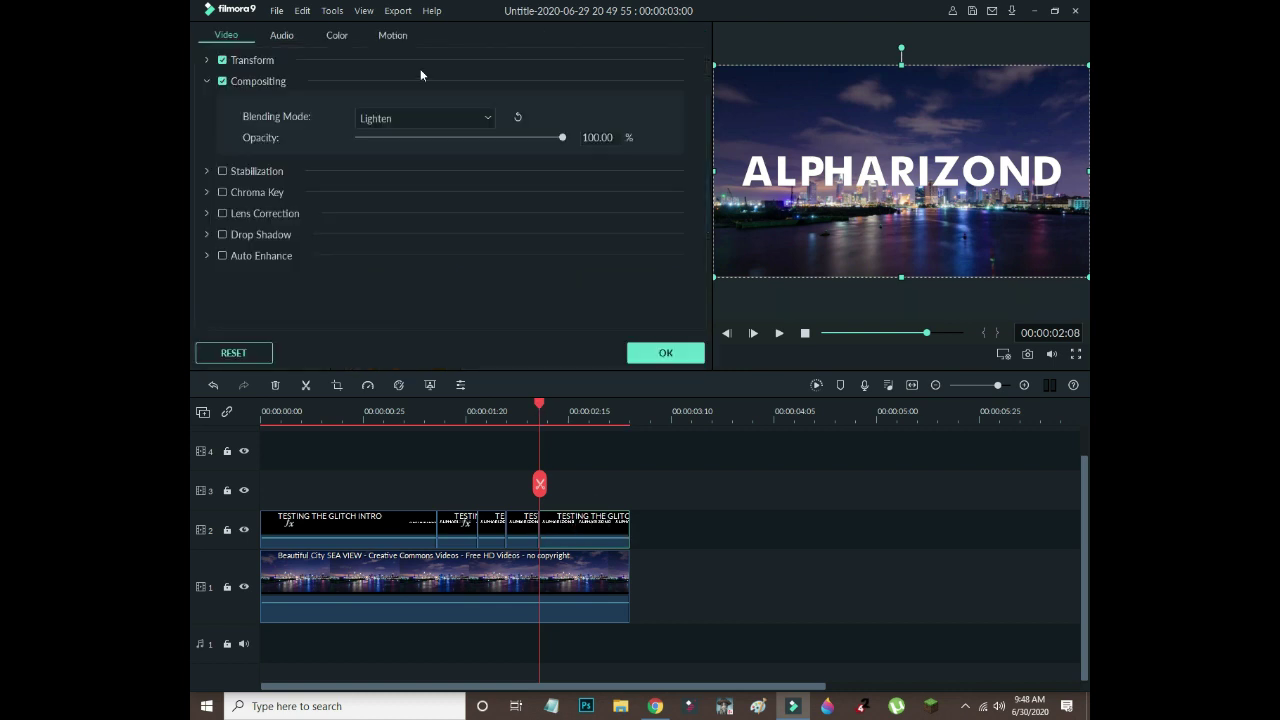
{"action": "left_click", "coordinate": [648, 360]}
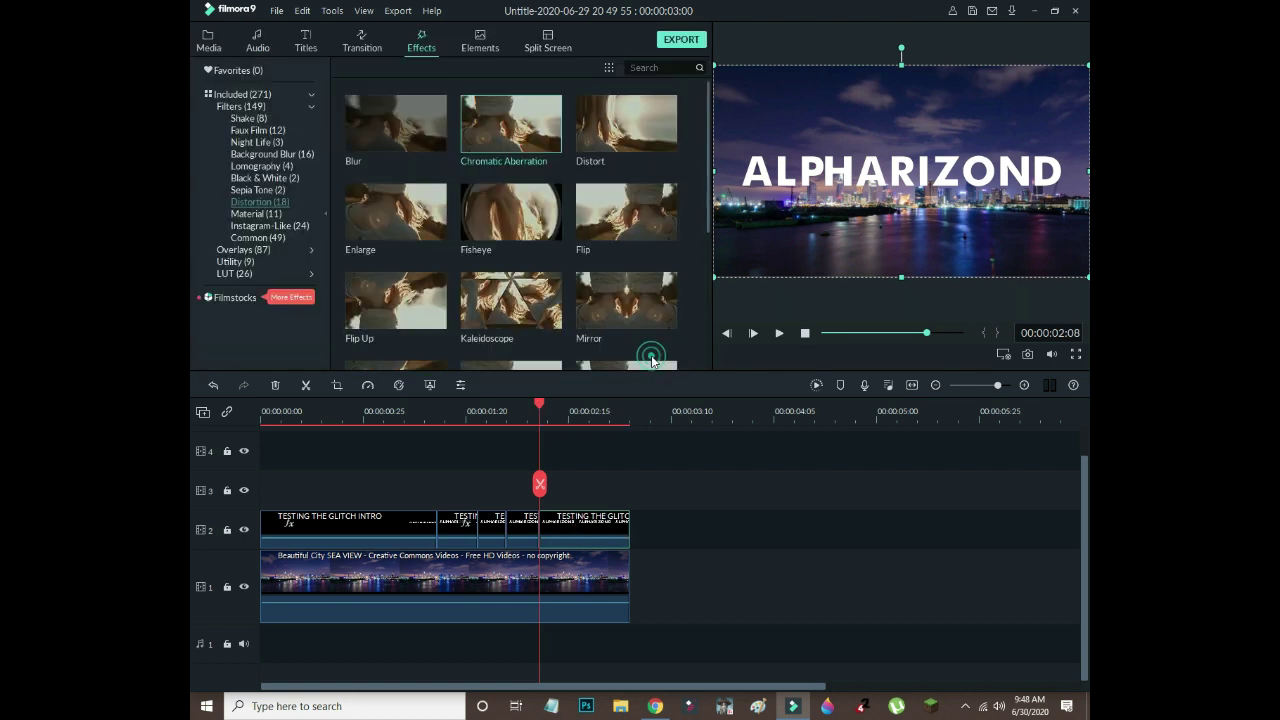
Render the timeline preview and play the blended intro twice from the start.
{"action": "left_click", "coordinate": [817, 387]}
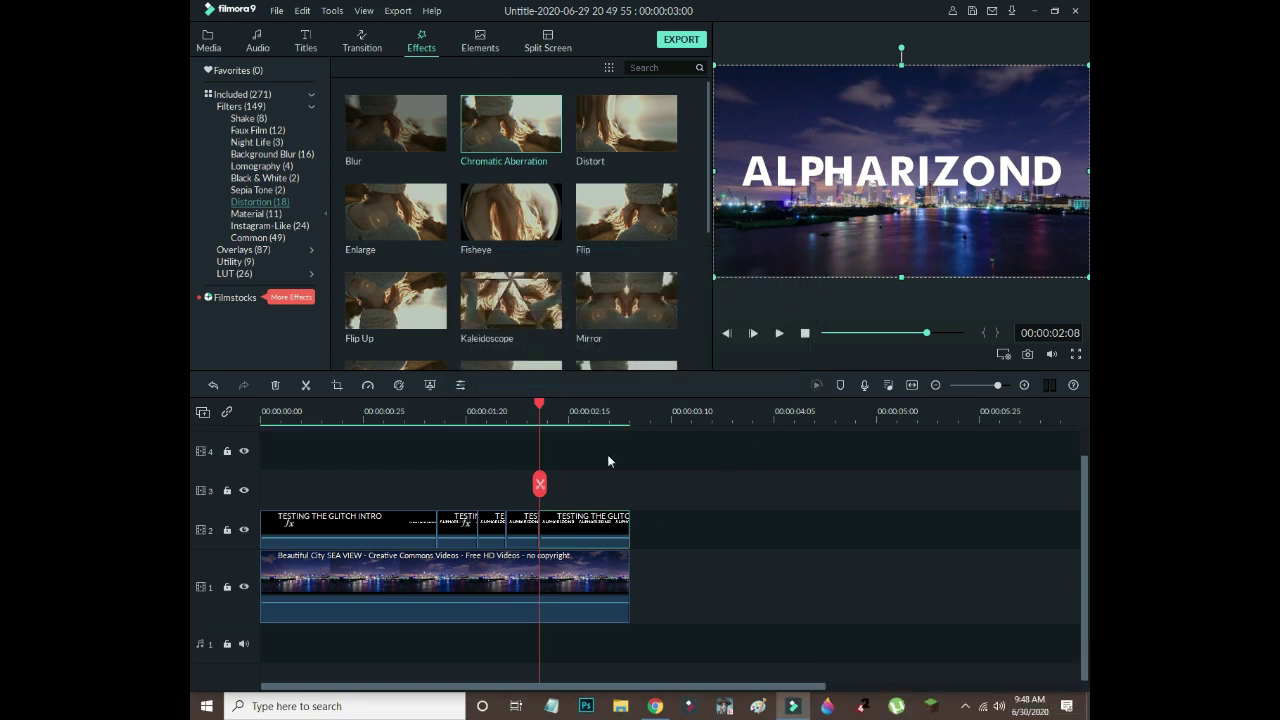
{"action": "left_click", "coordinate": [806, 334]}
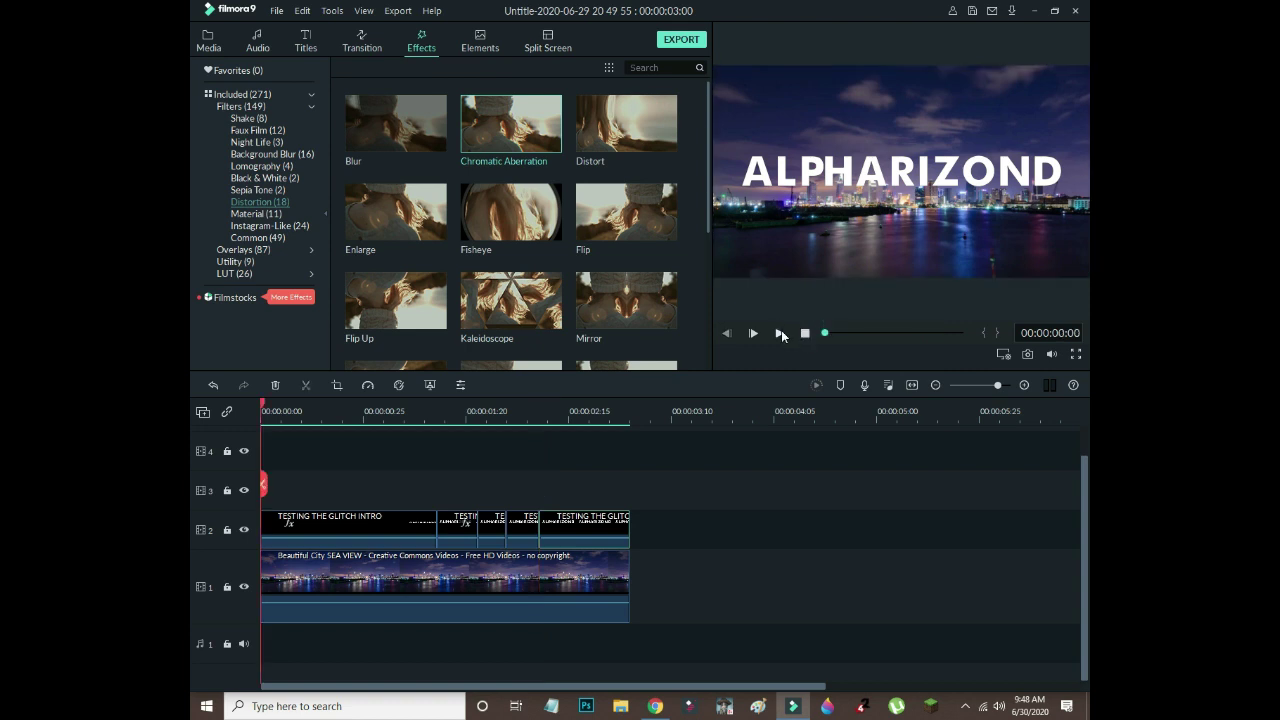
{"action": "left_click", "coordinate": [780, 333]}
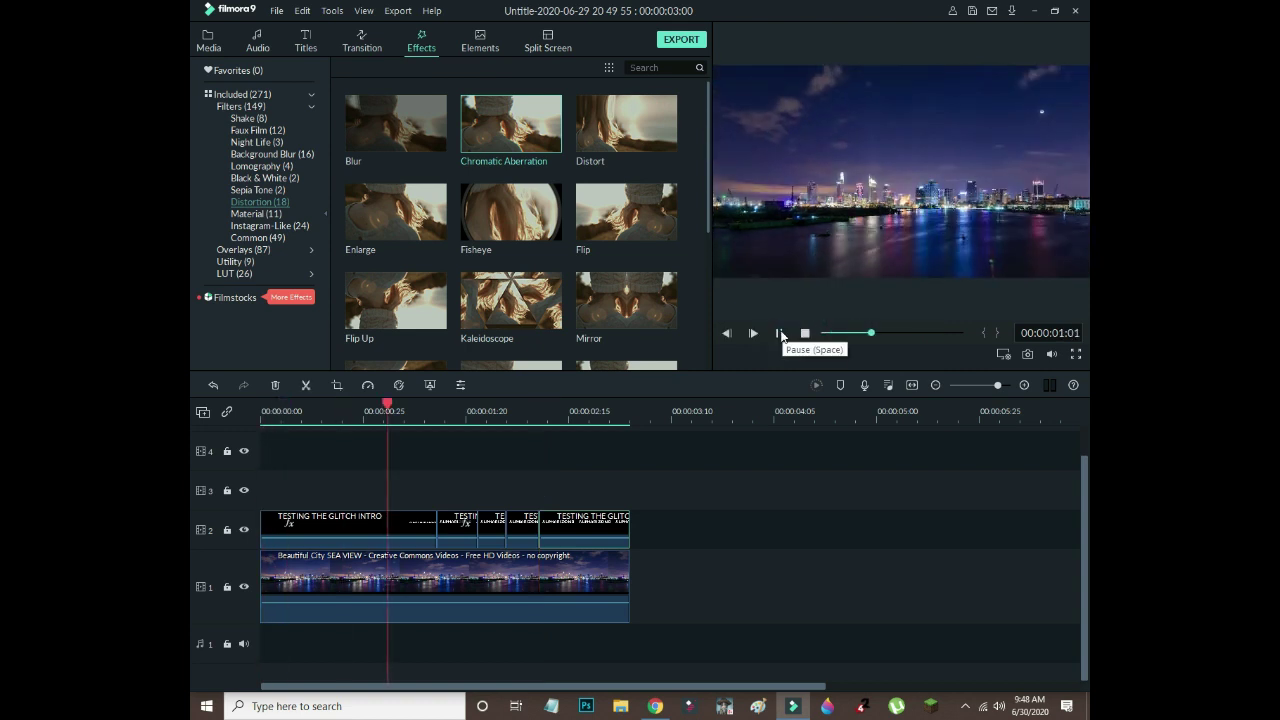
{"action": "left_click", "coordinate": [781, 335]}
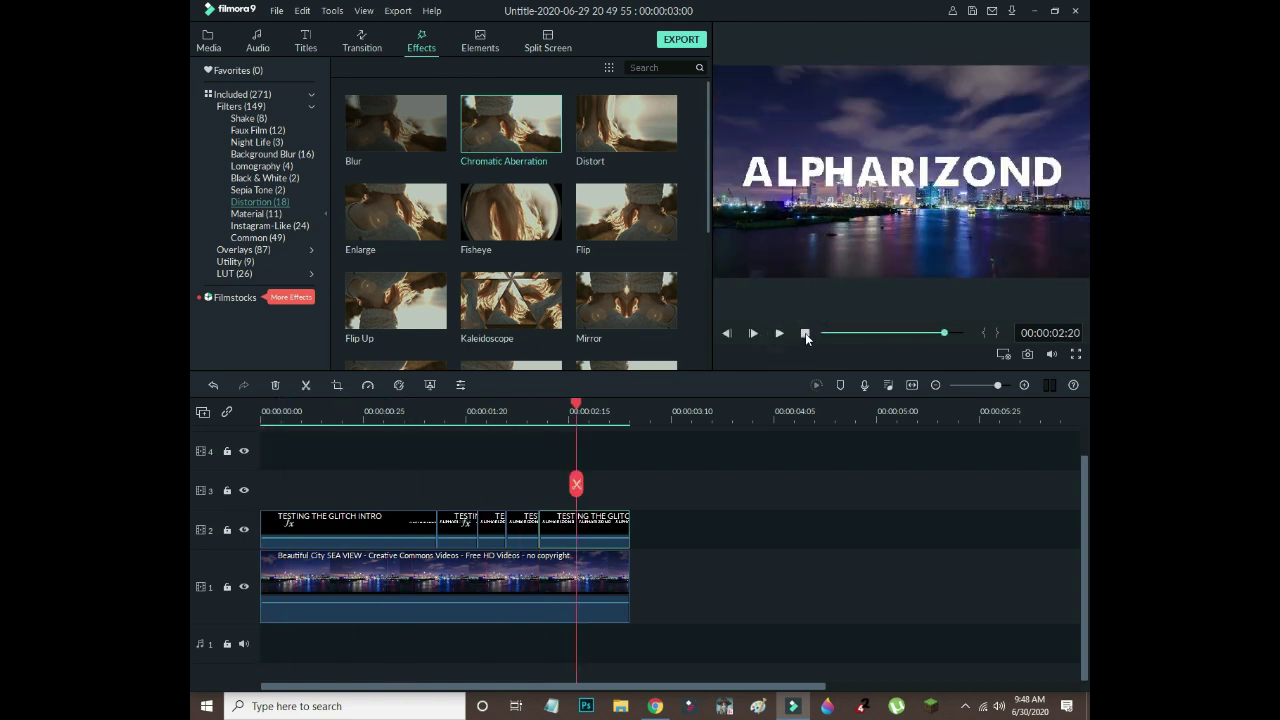
{"action": "left_click", "coordinate": [806, 334]}
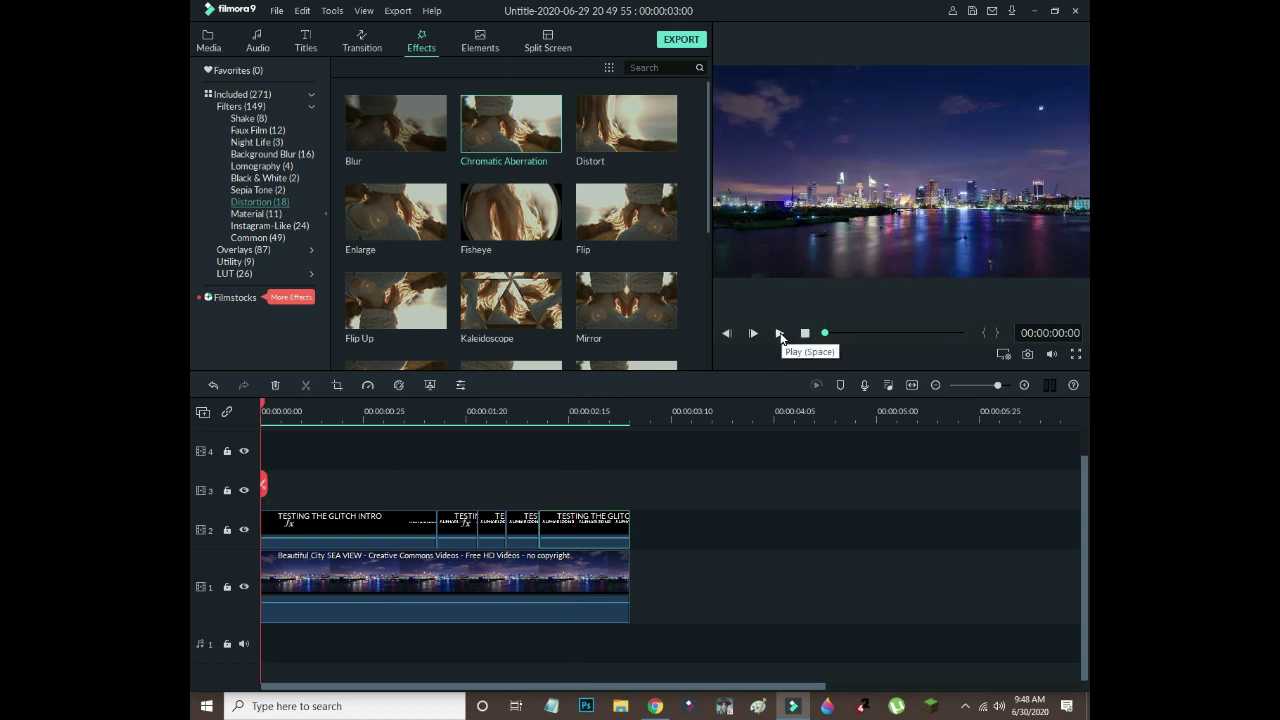
{"action": "left_click", "coordinate": [780, 334]}
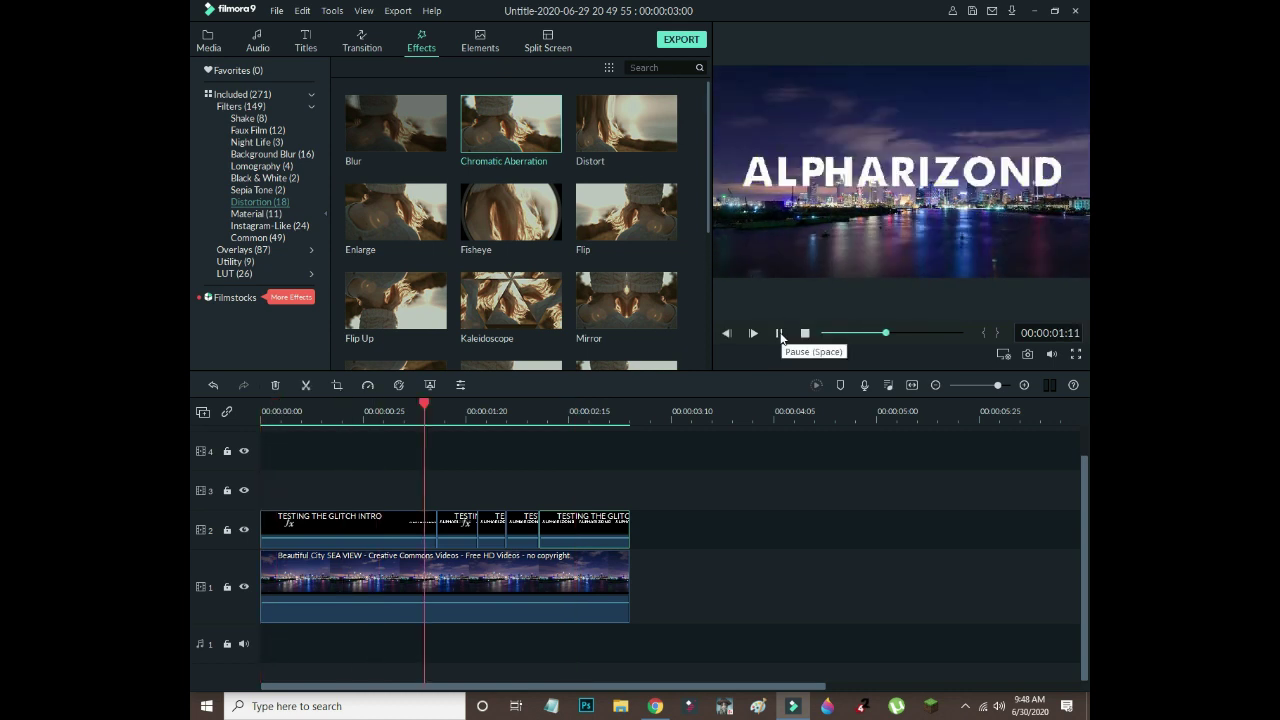
{"action": "left_click", "coordinate": [781, 334]}
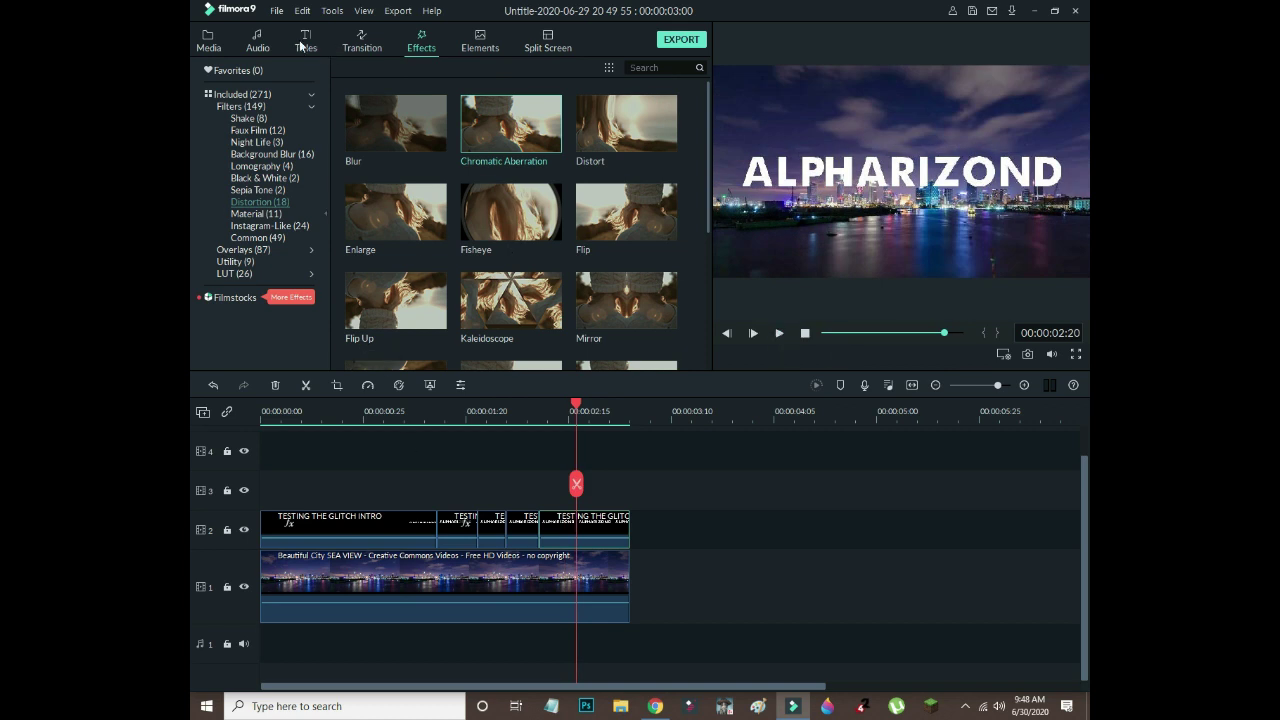
Import the Free Glitch sound effects.mp3 file from the Music folder into the project media.
{"action": "left_click", "coordinate": [209, 45]}
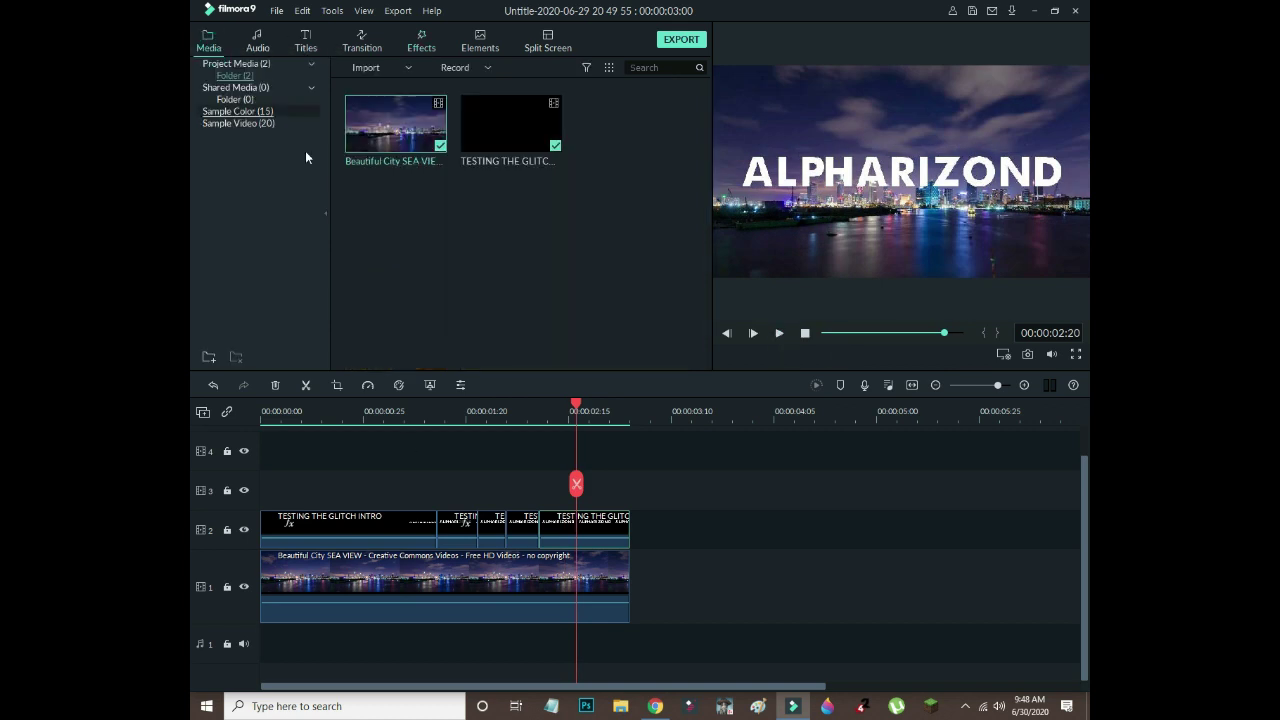
{"action": "right_click", "coordinate": [458, 271]}
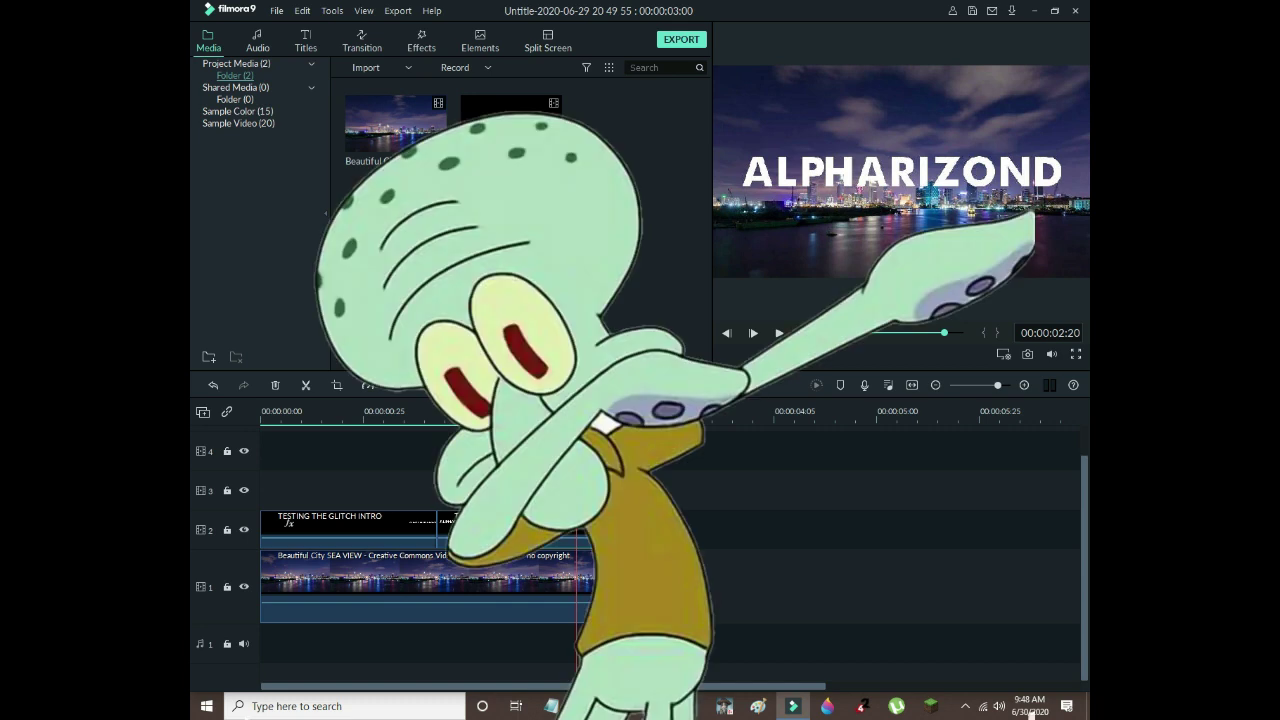
{"action": "left_click", "coordinate": [492, 282]}
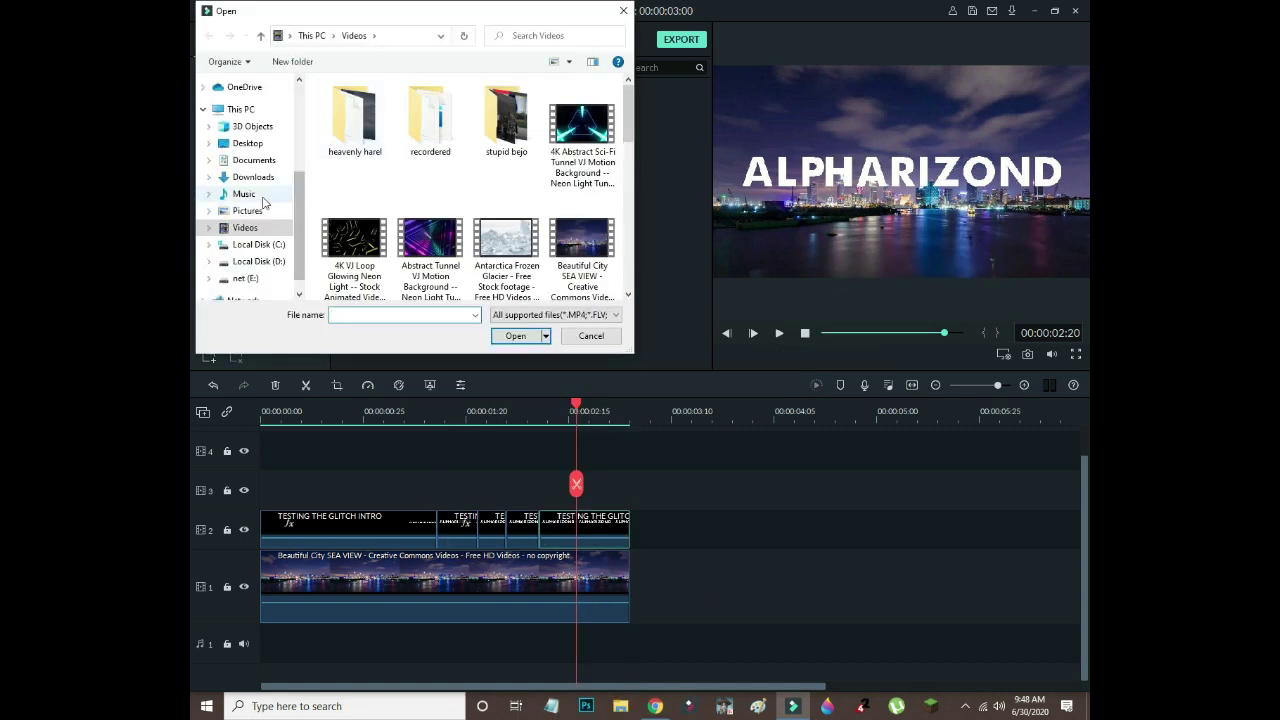
{"action": "left_click", "coordinate": [263, 196]}
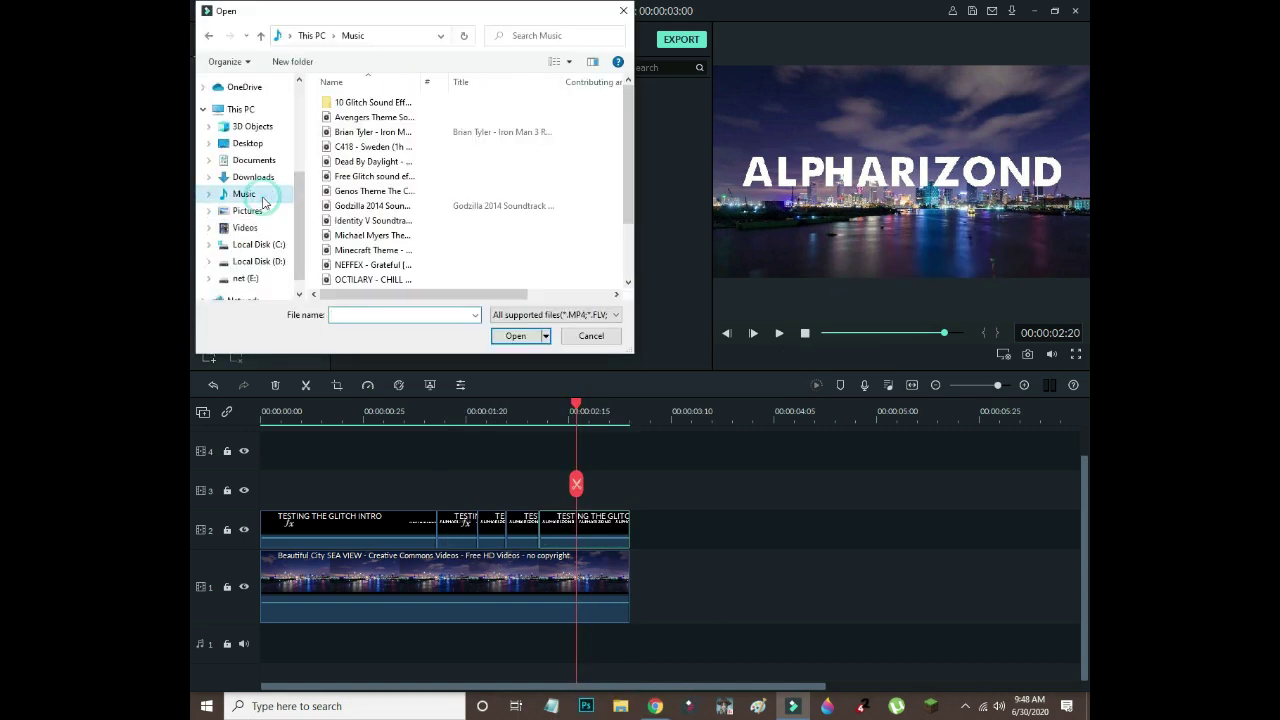
{"action": "double_click", "coordinate": [372, 176]}
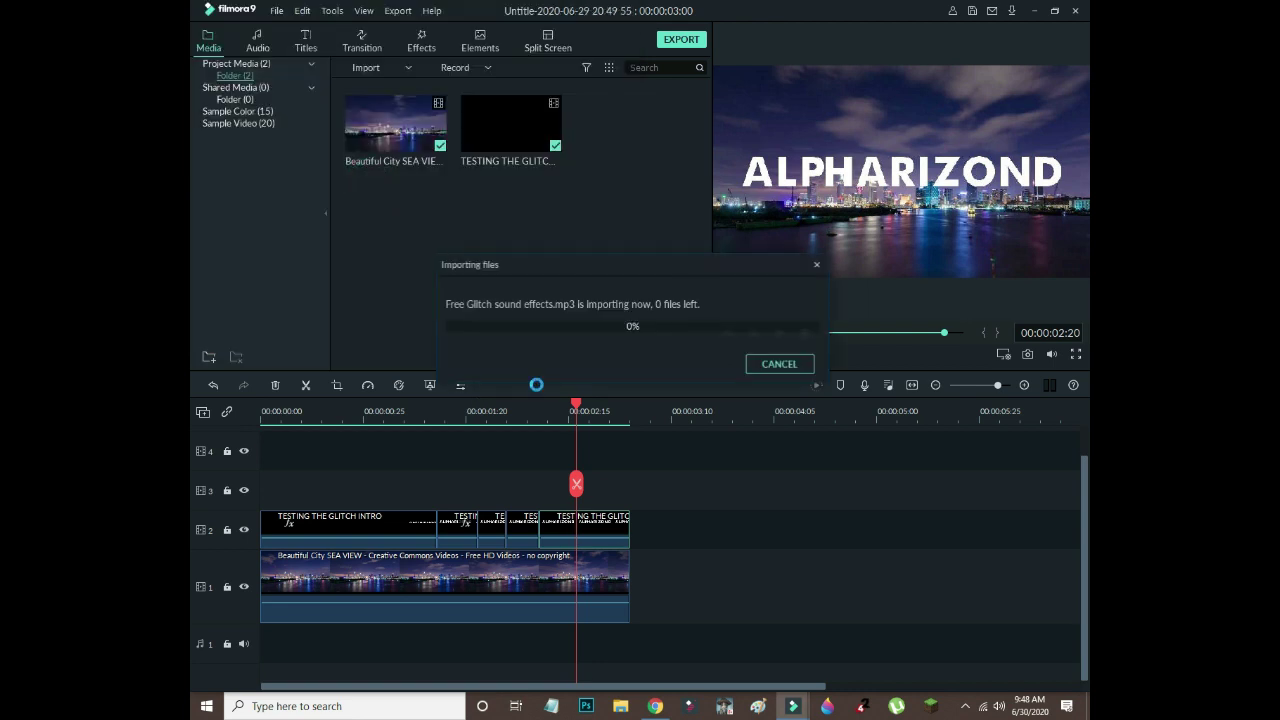
Place the Free Glitch sound effects clip on audio track 1 and play the intro from the start.
{"action": "left_click_drag", "start_coordinate": [641, 141], "coordinate": [190, 644]}
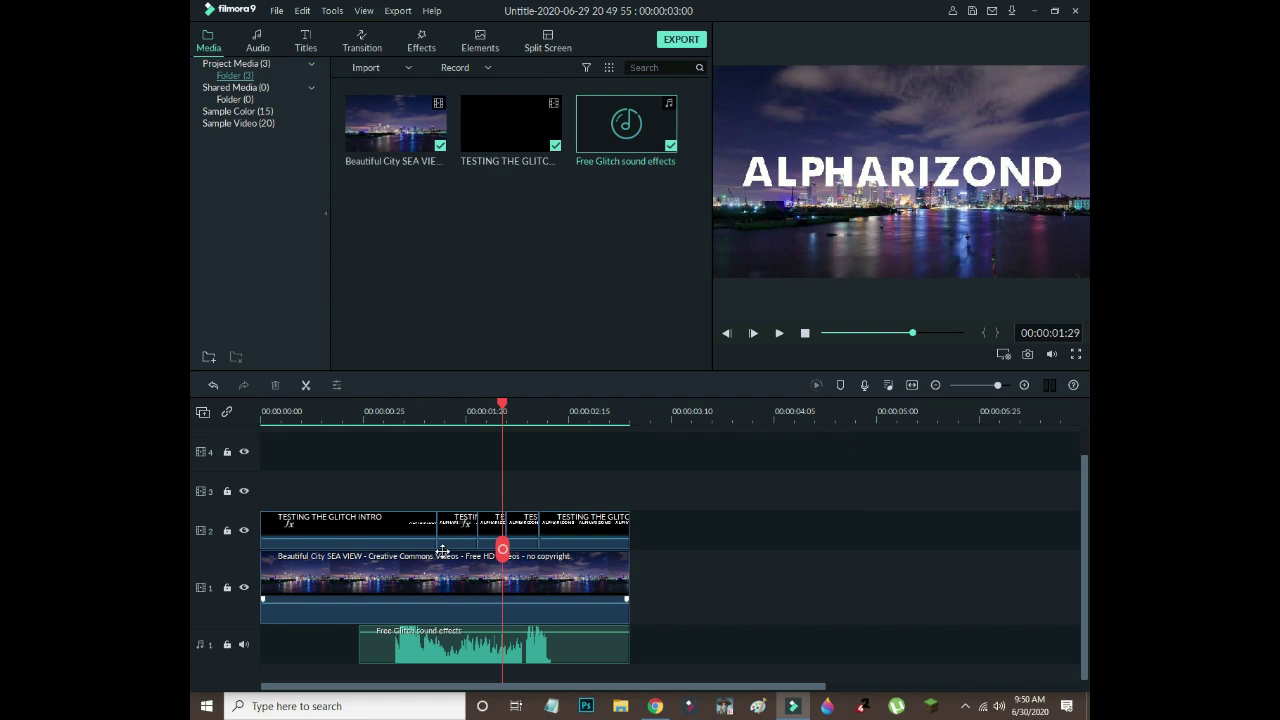
{"action": "left_click_drag", "start_coordinate": [443, 550], "coordinate": [197, 543]}
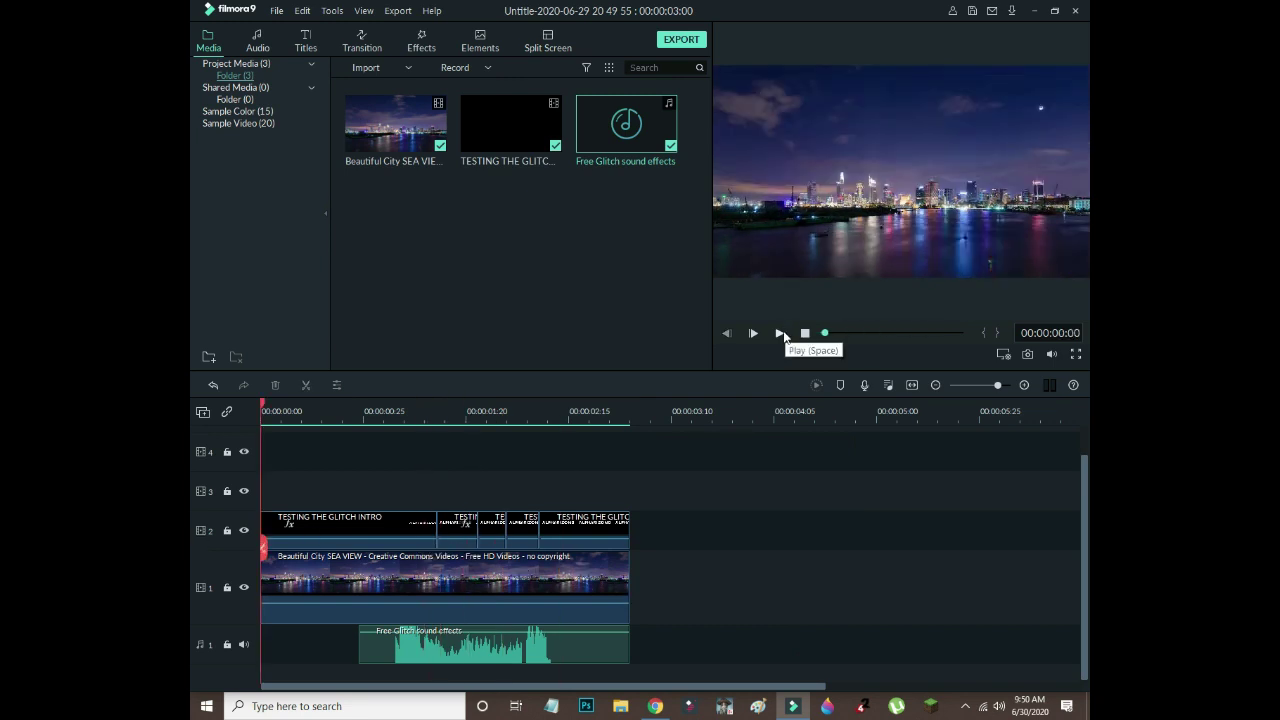
{"action": "left_click", "coordinate": [781, 334]}
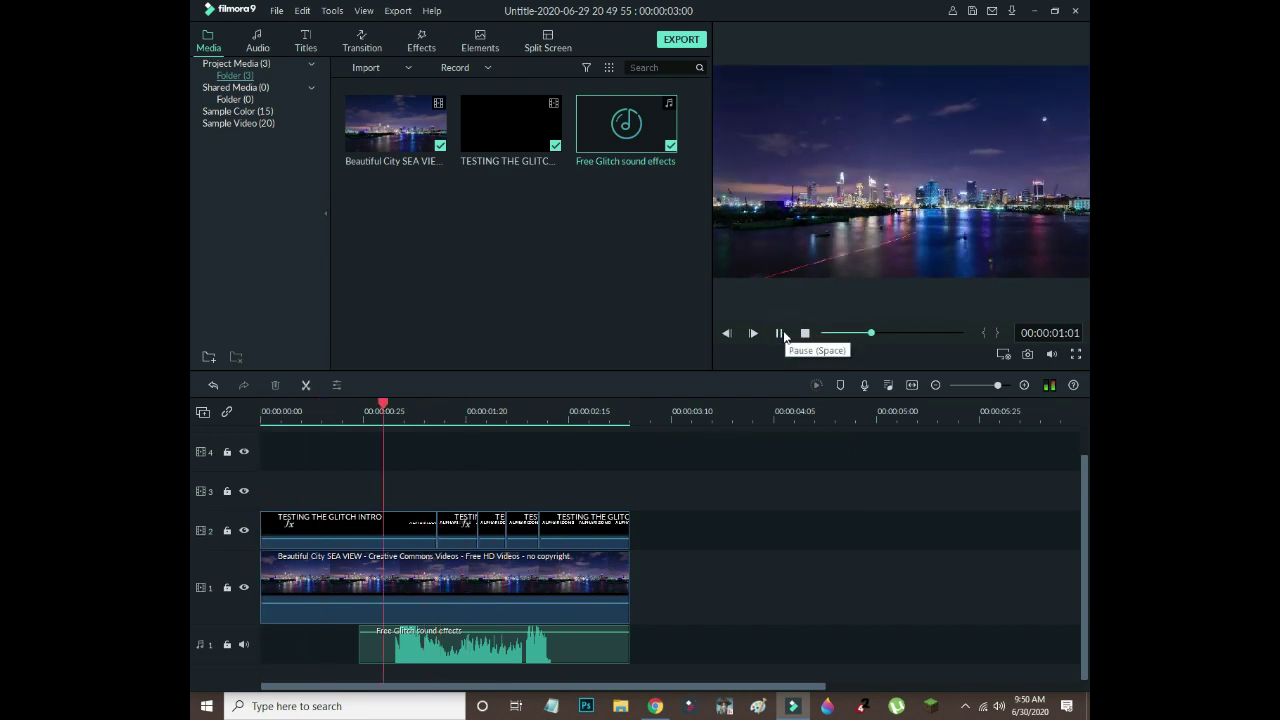
Open the settings for exporting the intro to a local MP4 file.
{"action": "left_click", "coordinate": [681, 39]}
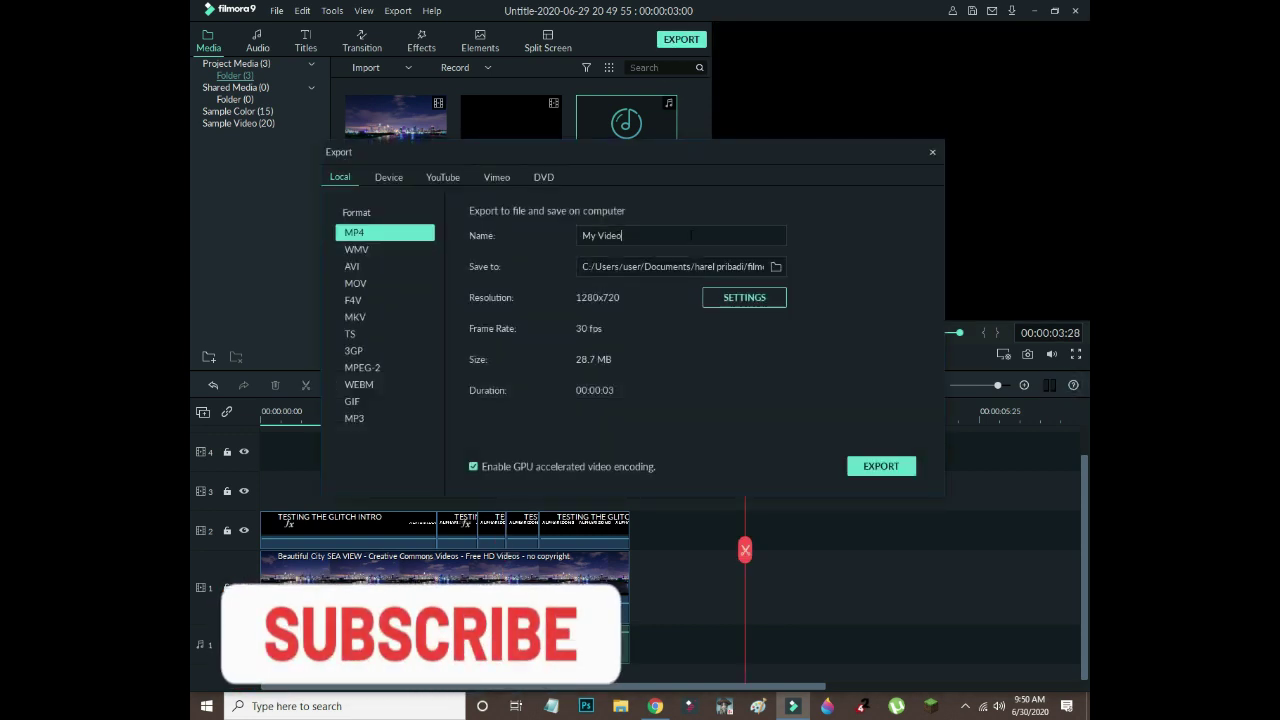
{"action": "triple_click", "coordinate": [690, 235]}
{"action": "type", "text": "ONL"}
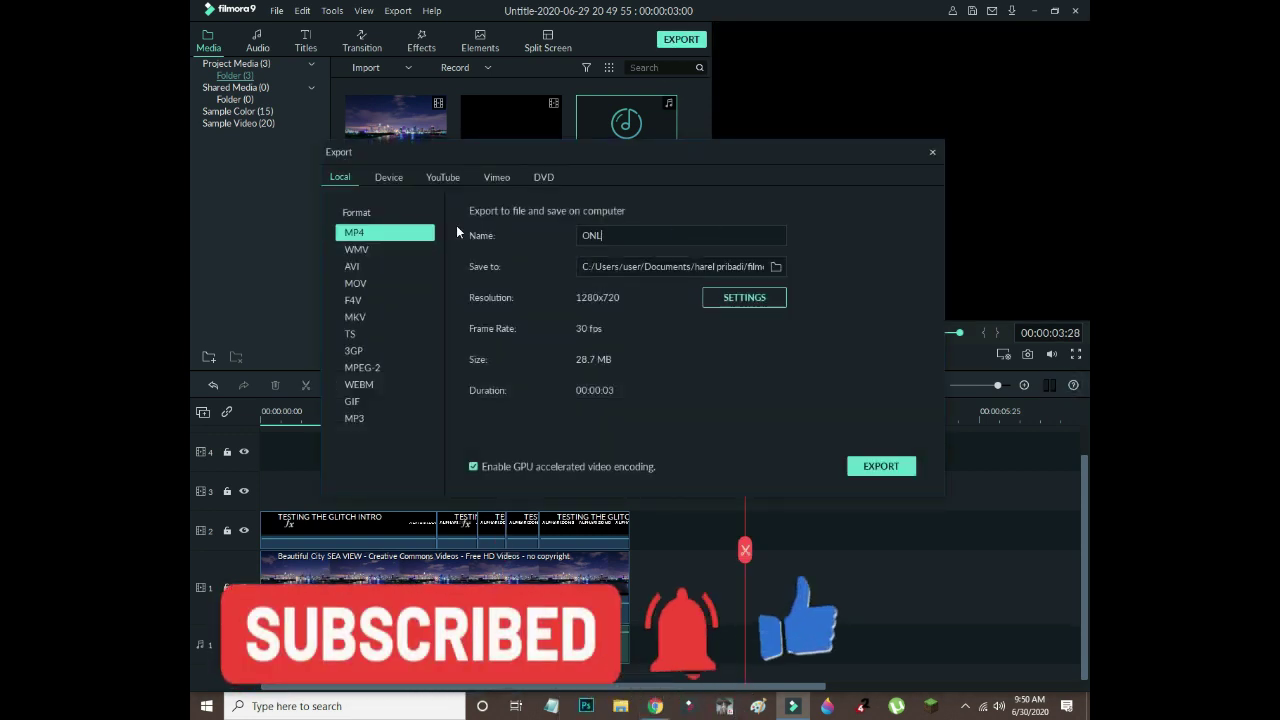
{"action": "type", "text": "Y FOR VIDE"}
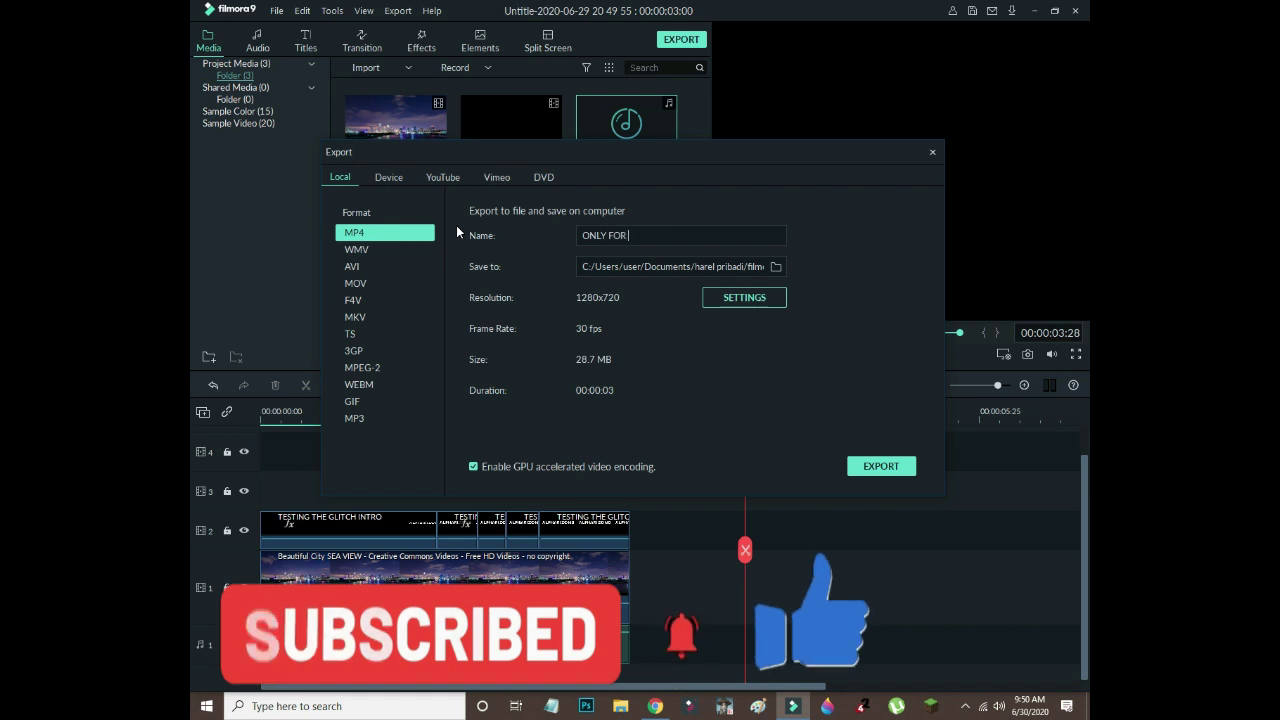
{"action": "key", "text": "BackSpace"}
{"action": "key", "text": "BackSpace"}
{"action": "key", "text": "BackSpace"}
{"action": "key", "text": "BackSpace"}
{"action": "key", "text": "BackSpace"}
{"action": "key", "text": "BackSpace"}
{"action": "key", "text": "BackSpace"}
{"action": "key", "text": "BackSpace"}
{"action": "key", "text": "BackSpace"}
{"action": "key", "text": "BackSpace"}
{"action": "key", "text": "BackSpace"}
{"action": "key", "text": "BackSpace"}
{"action": "key", "text": "BackSpace"}
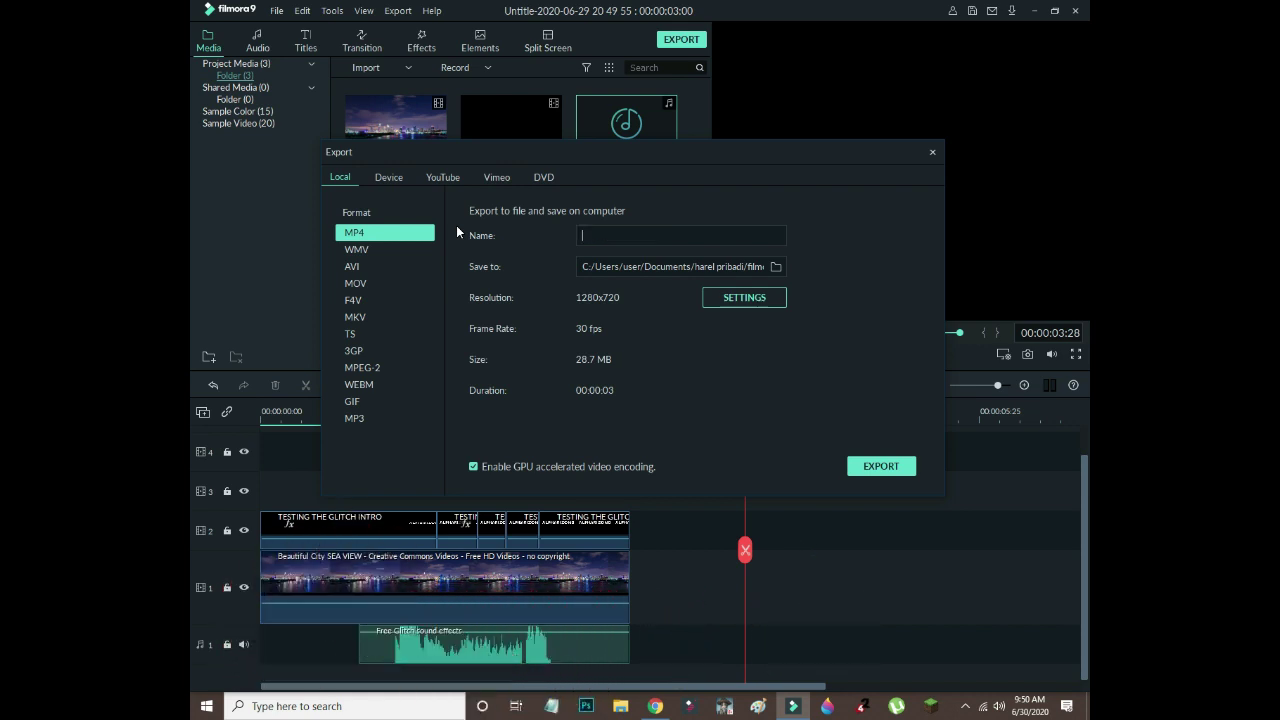
Name the output file READY and export it as an MP4.
{"action": "type", "text": "READY"}
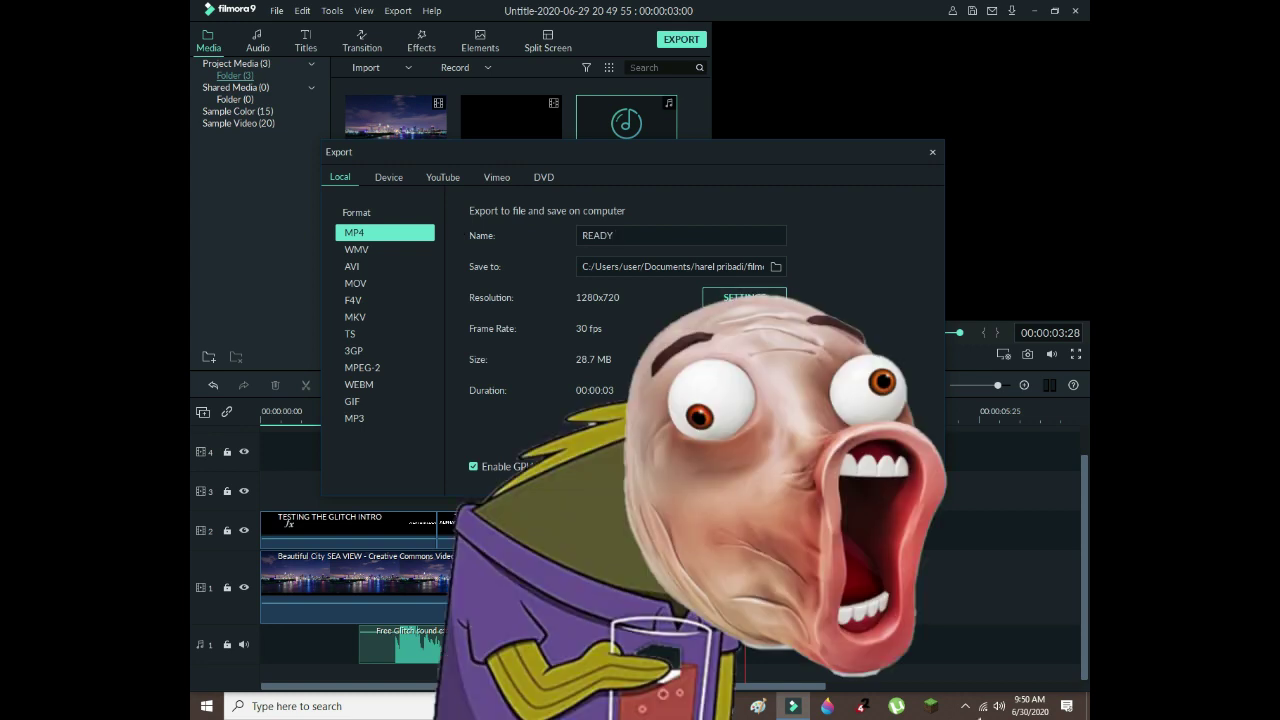
{"action": "left_click", "coordinate": [878, 463]}
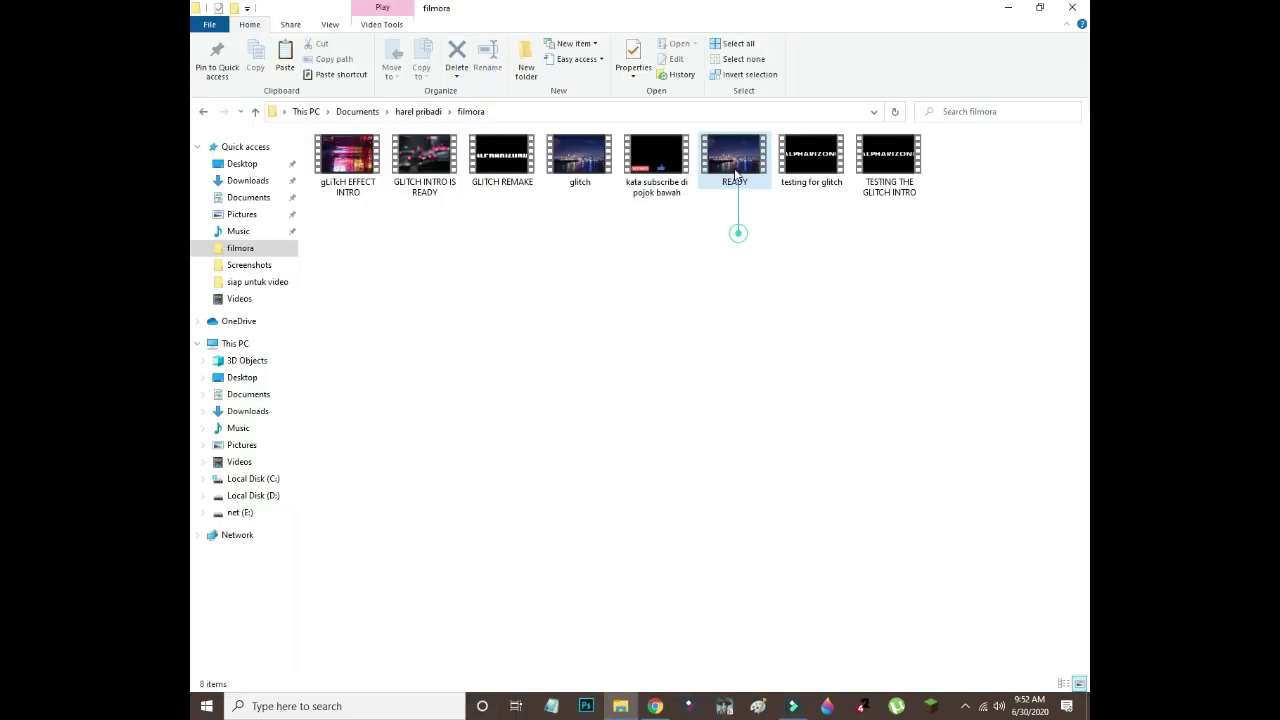
Switch to File Explorer, open the exported READY video from the filmora folder and play it.
{"action": "left_click", "coordinate": [736, 172]}
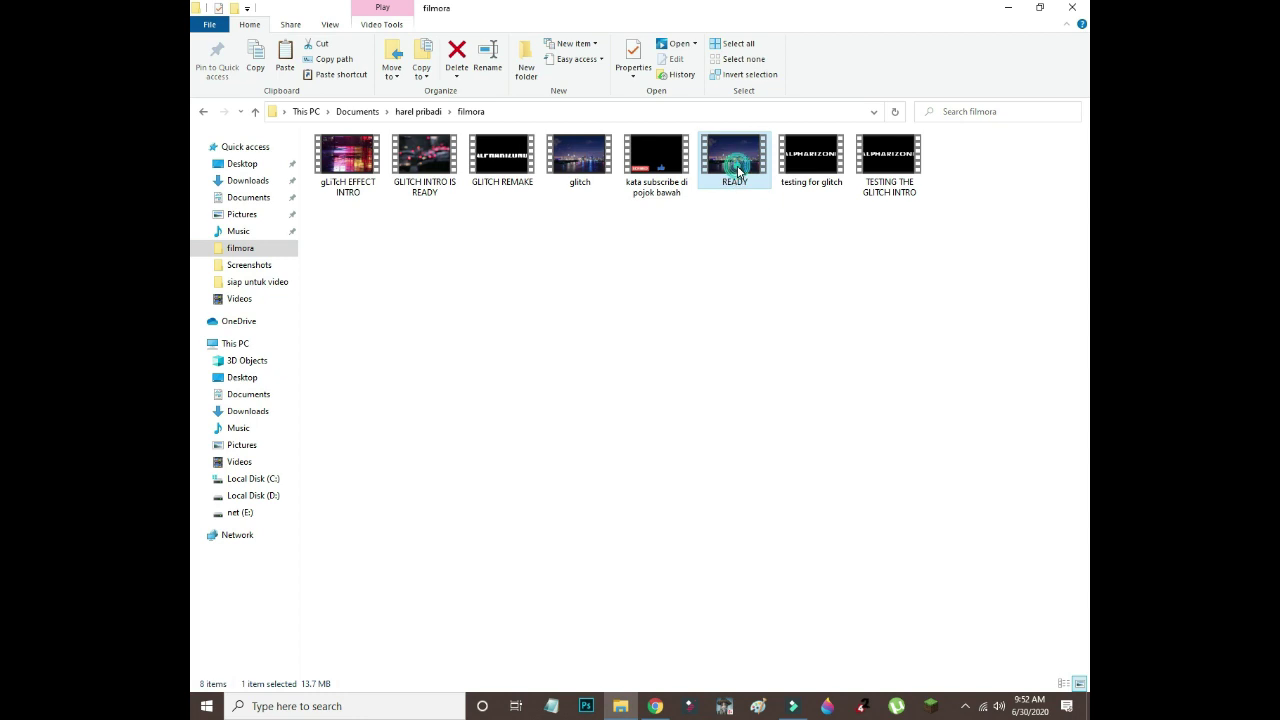
{"action": "double_click", "coordinate": [736, 172]}
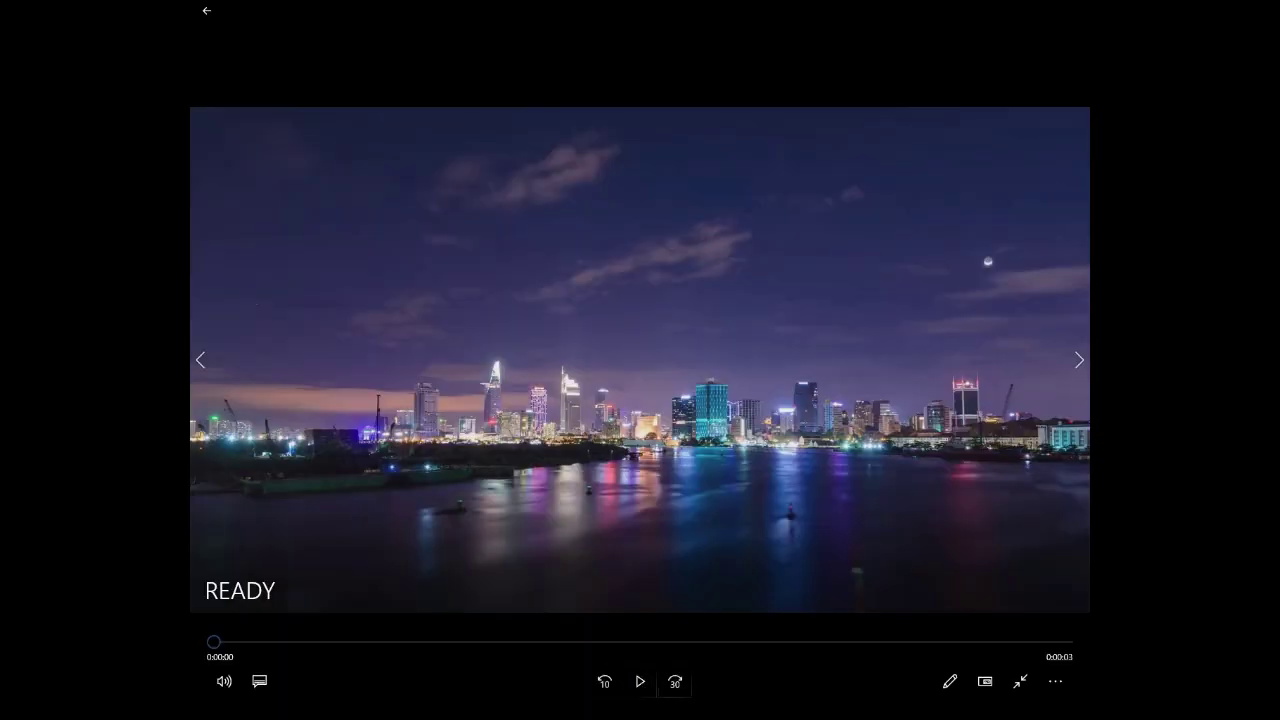
{"action": "left_click", "coordinate": [640, 681]}
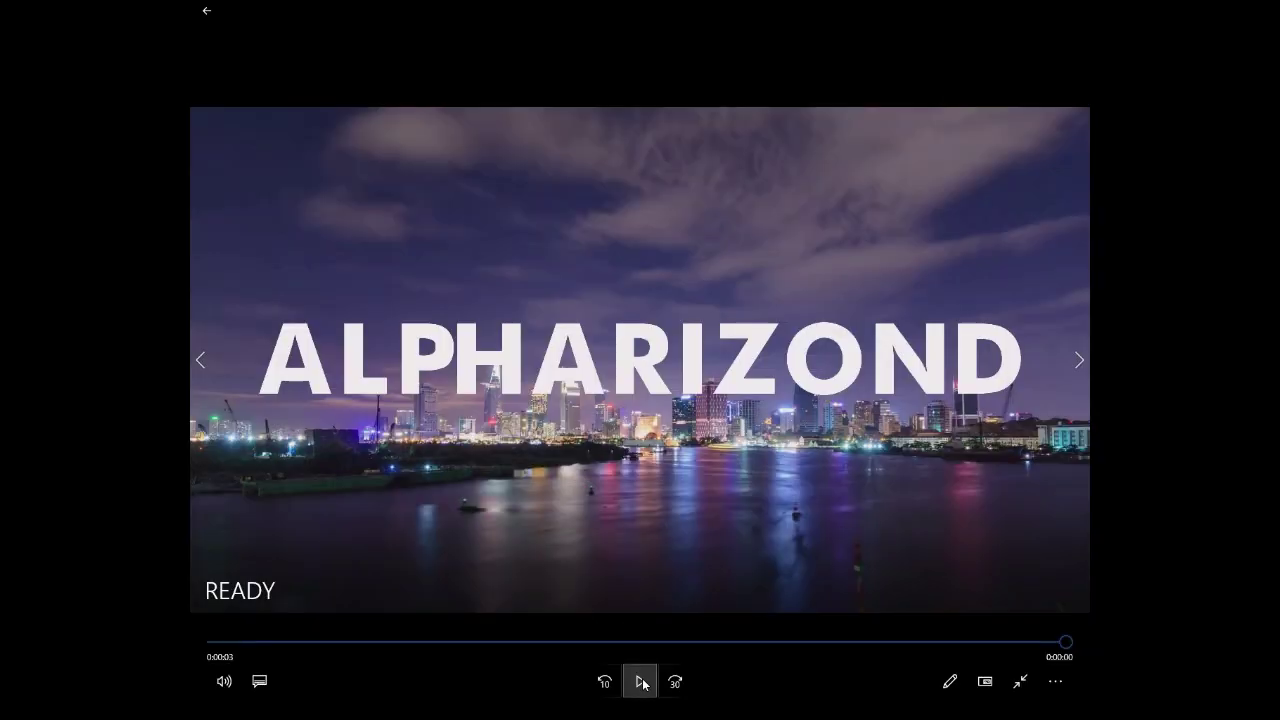
{"action": "left_click", "coordinate": [640, 681]}
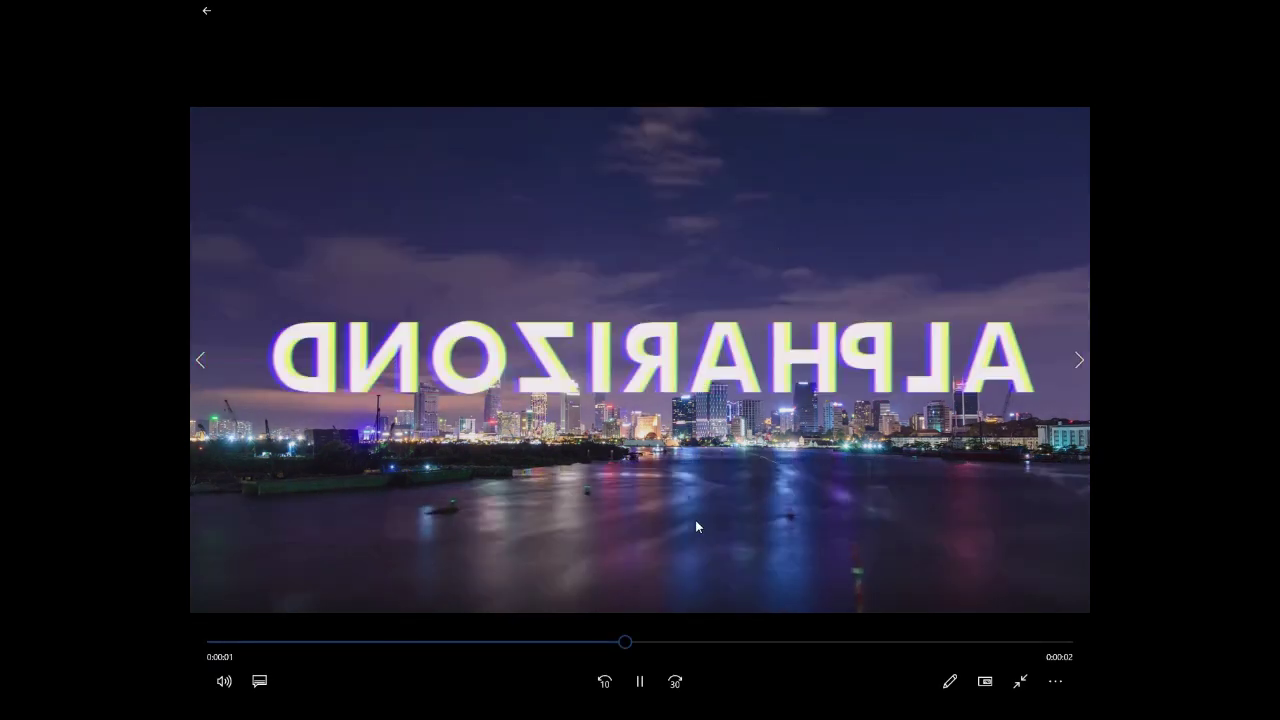